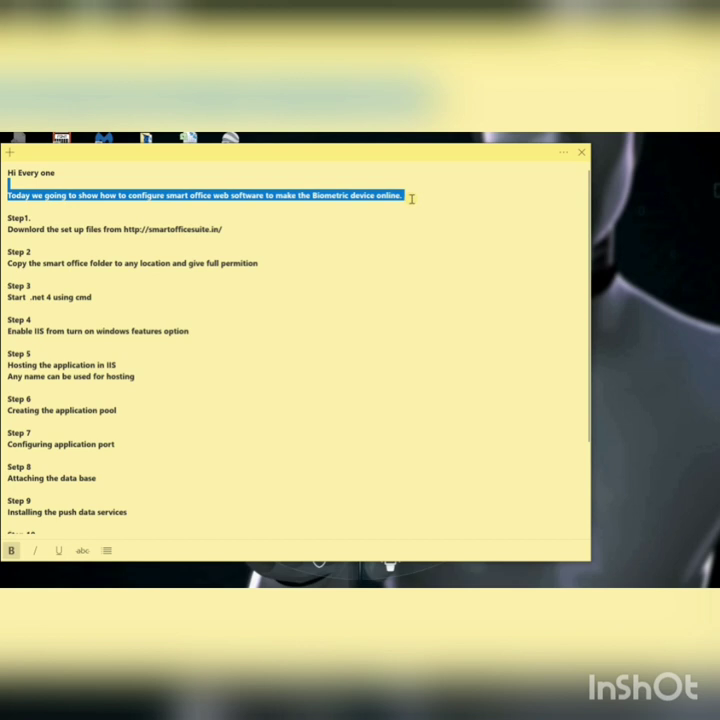
Step: In the note, highlight the Step 1 line about downloading setup files from smartofficesuite.in
click(8, 217)
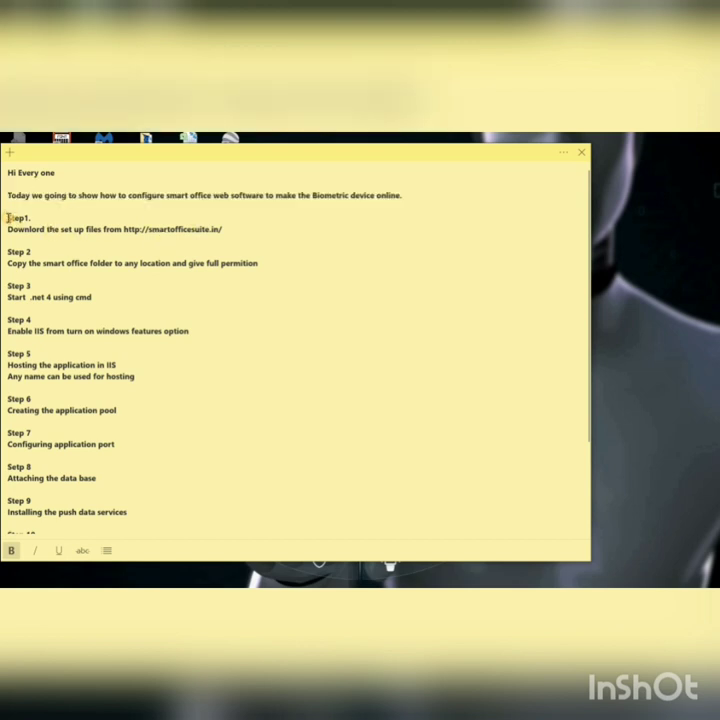
drag(16, 217, 243, 230)
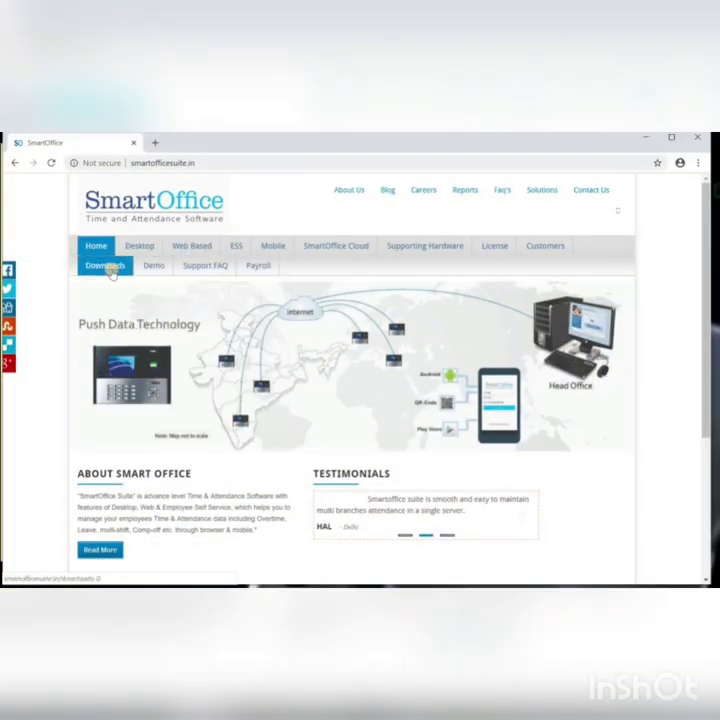
Step: Reload smartofficesuite.in and go to its Downloads page, showing the SmartOffice Web section
drag(197, 162, 129, 163)
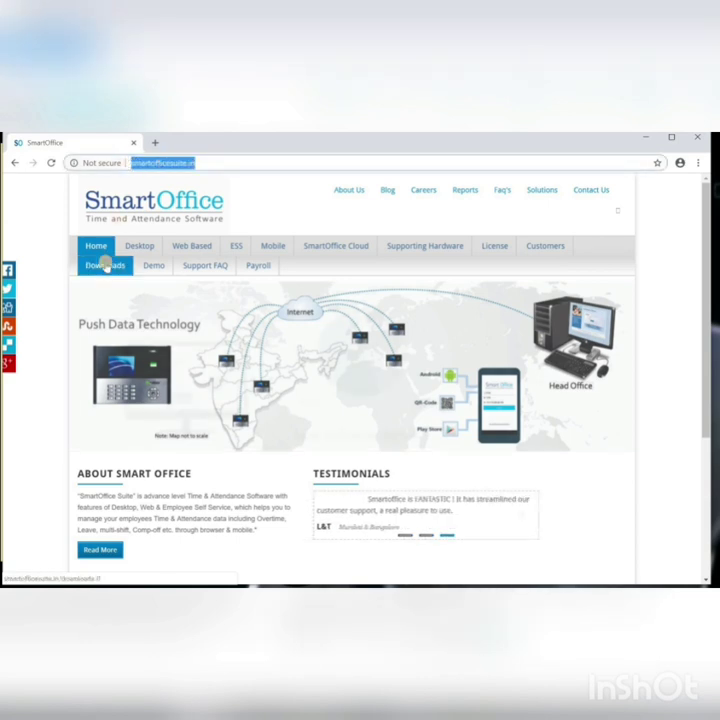
key(Return)
click(160, 286)
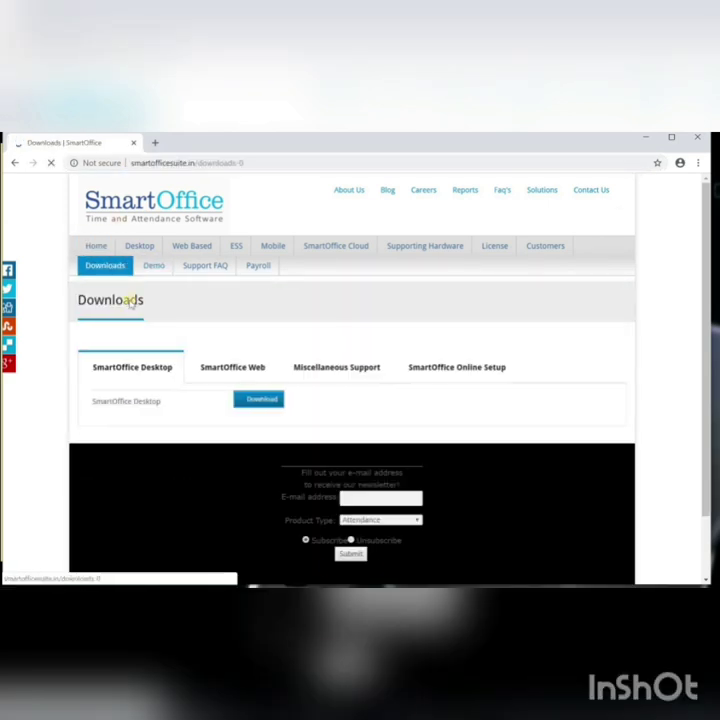
click(230, 367)
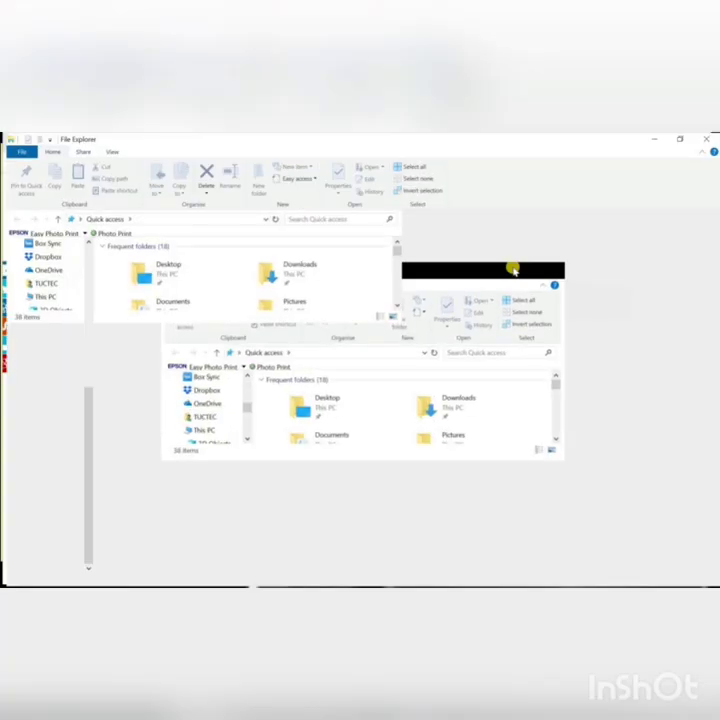
Step: Copy the SmartOfficeOnline folder from Downloads > SmartUpload
click(518, 268)
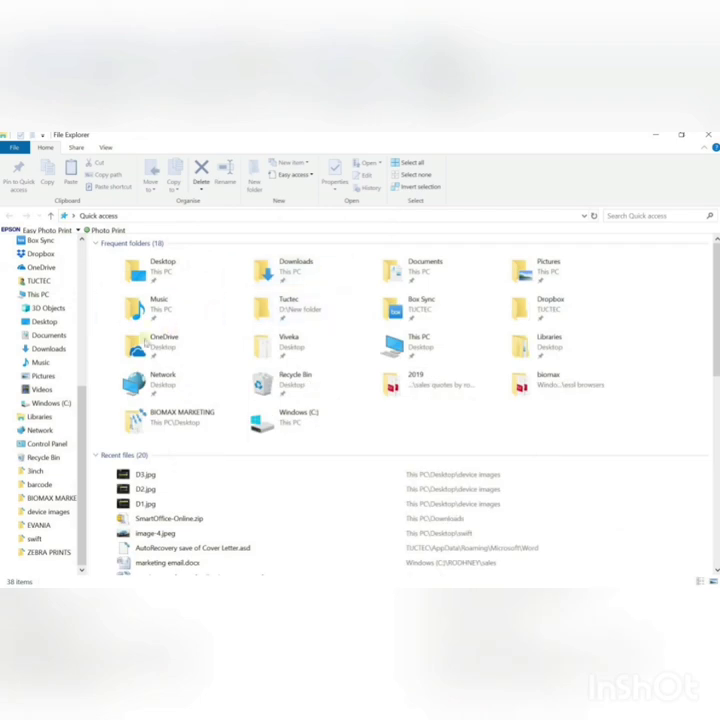
scroll(55, 275, up, 7)
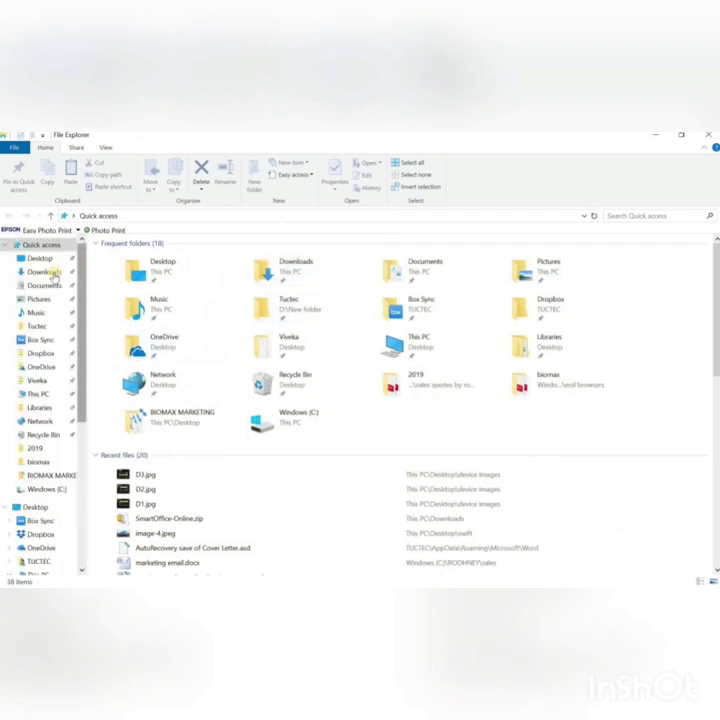
click(45, 272)
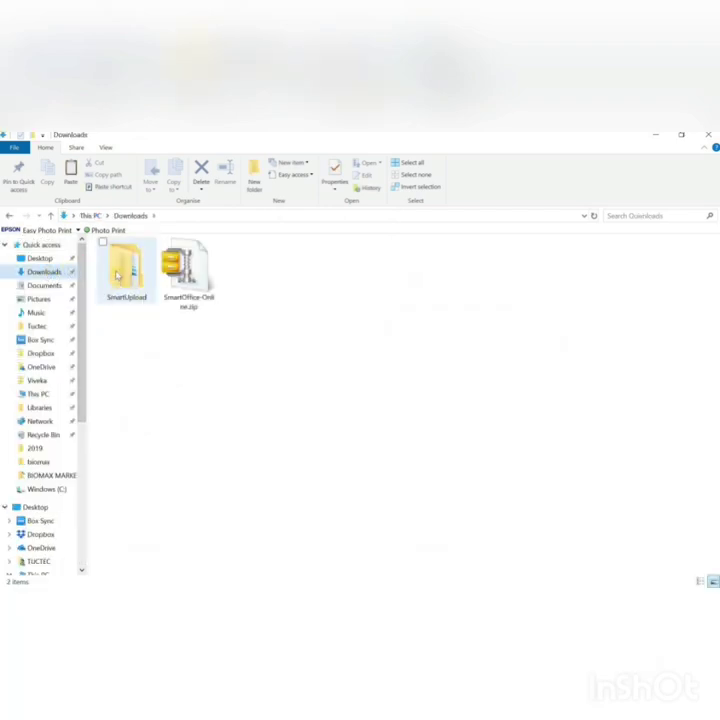
double_click(117, 275)
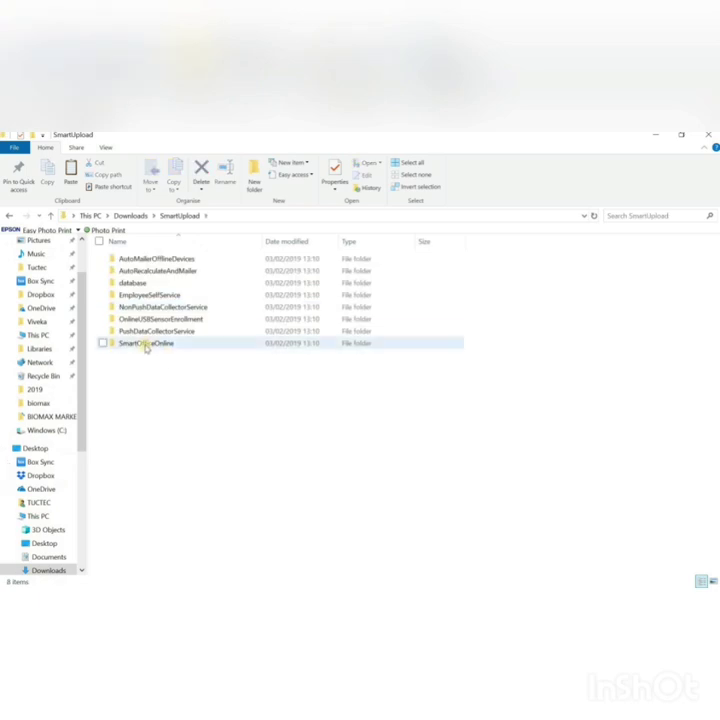
click(146, 344)
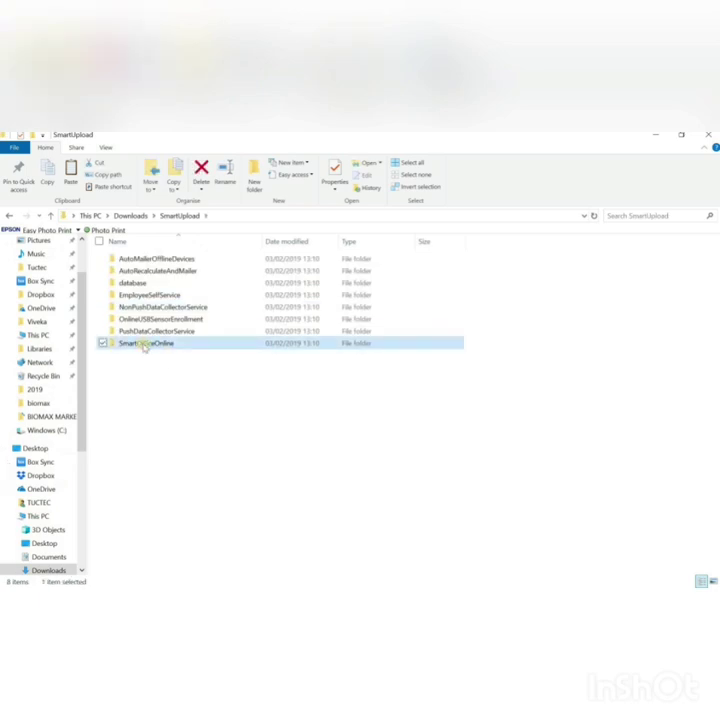
right_click(144, 347)
click(75, 509)
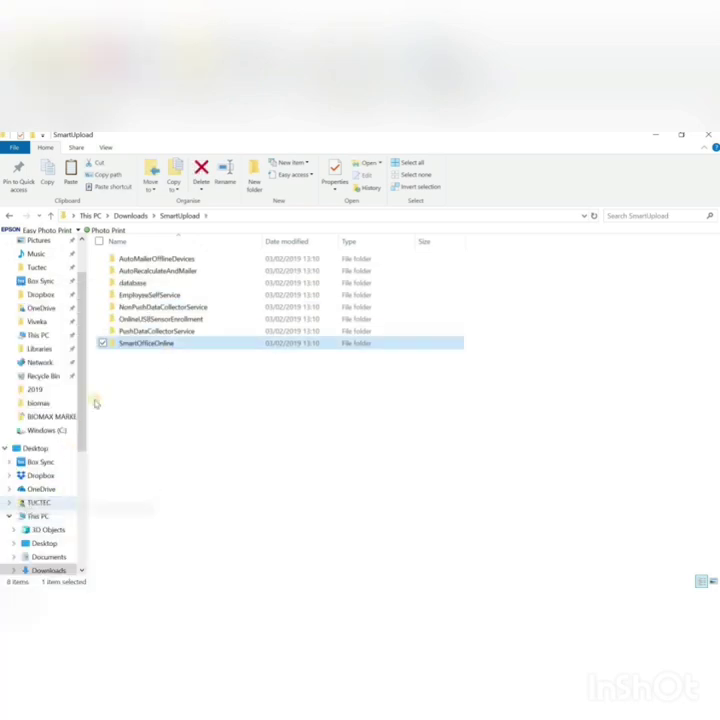
Step: Paste the SmartOfficeOnline folder into the root of Windows (C:)
click(46, 430)
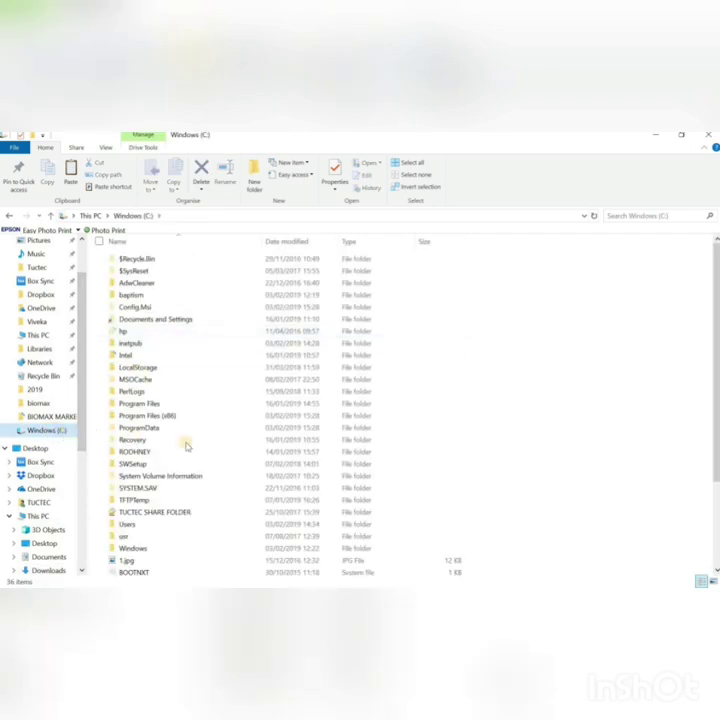
click(716, 492)
right_click(574, 450)
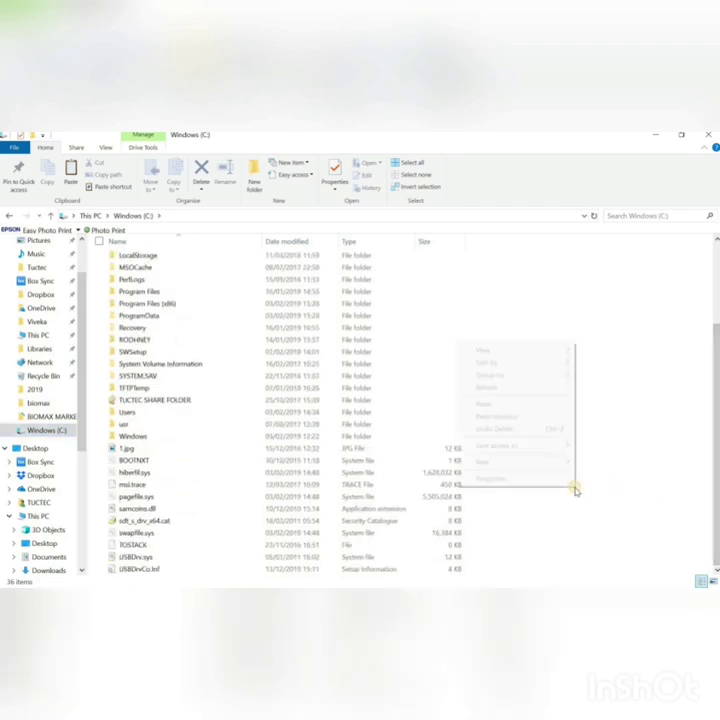
click(500, 404)
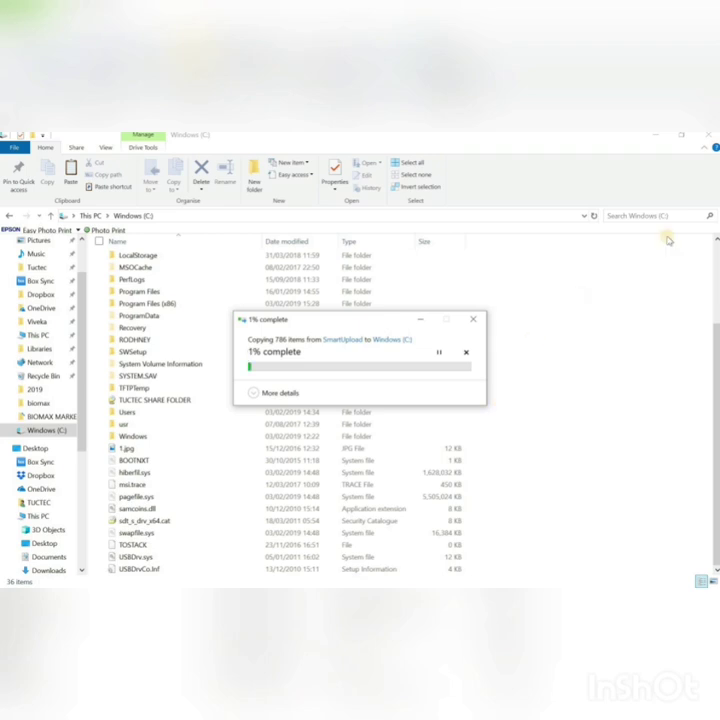
Step: Bring the copy progress window forward and wait for the copy to finish
click(681, 139)
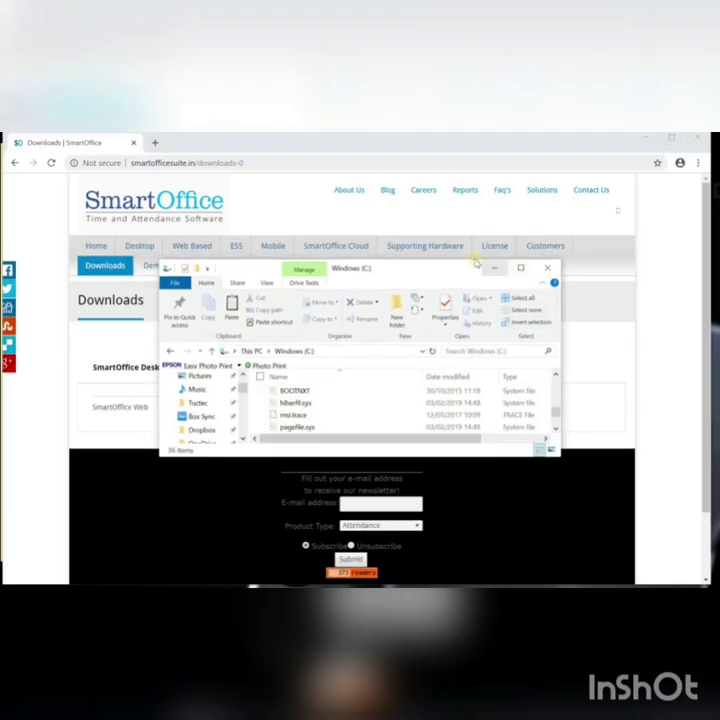
drag(471, 248, 476, 217)
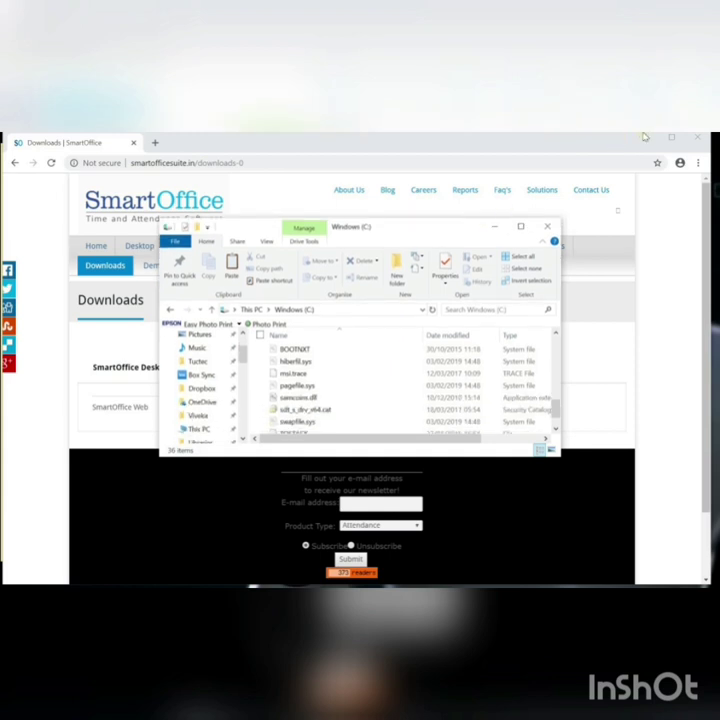
click(645, 137)
click(645, 137)
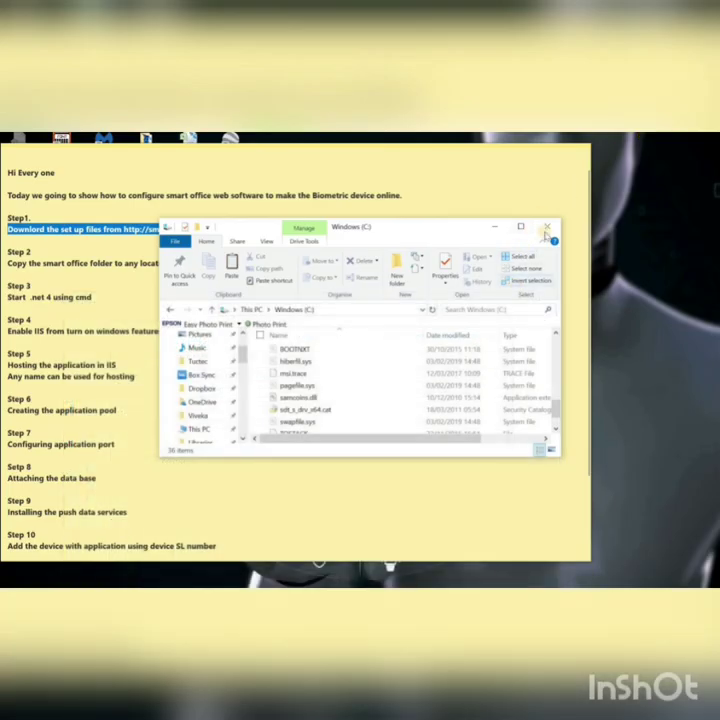
scroll(556, 424, down, 2)
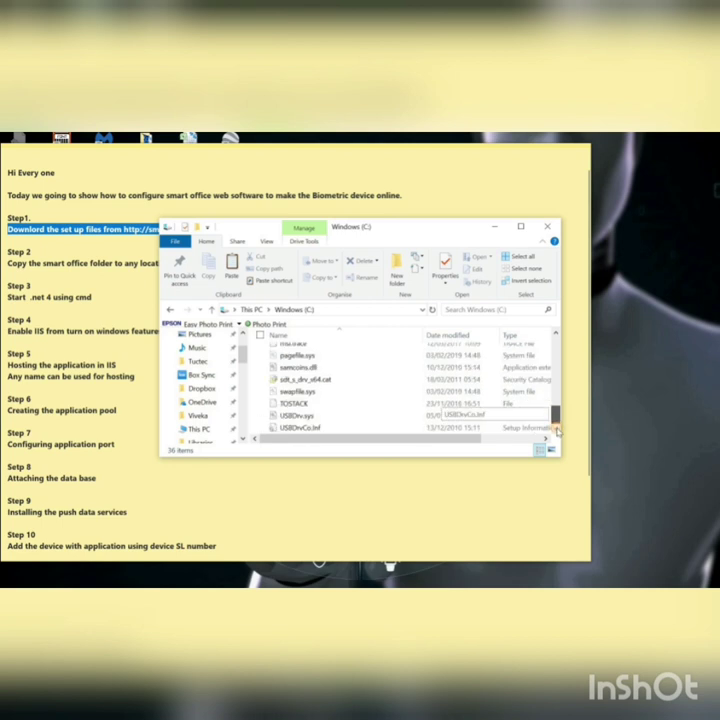
click(157, 585)
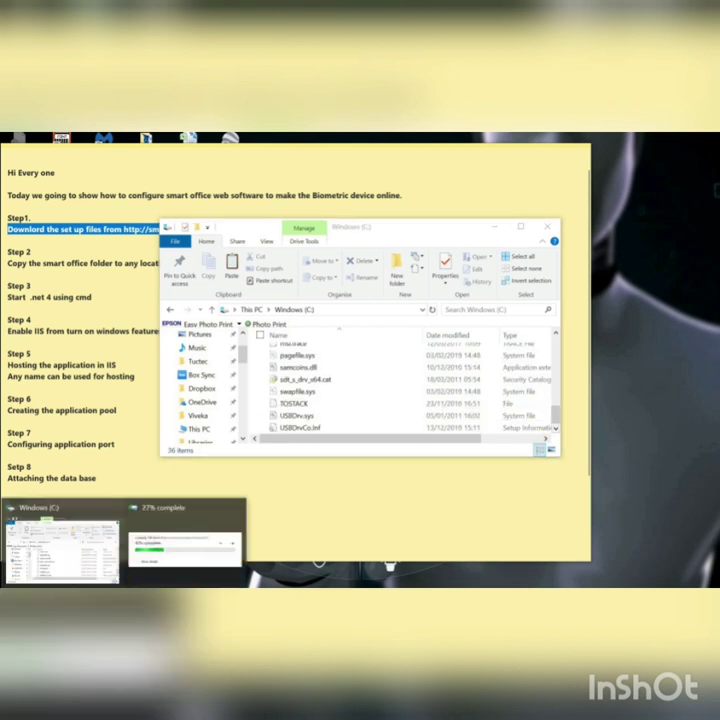
click(162, 524)
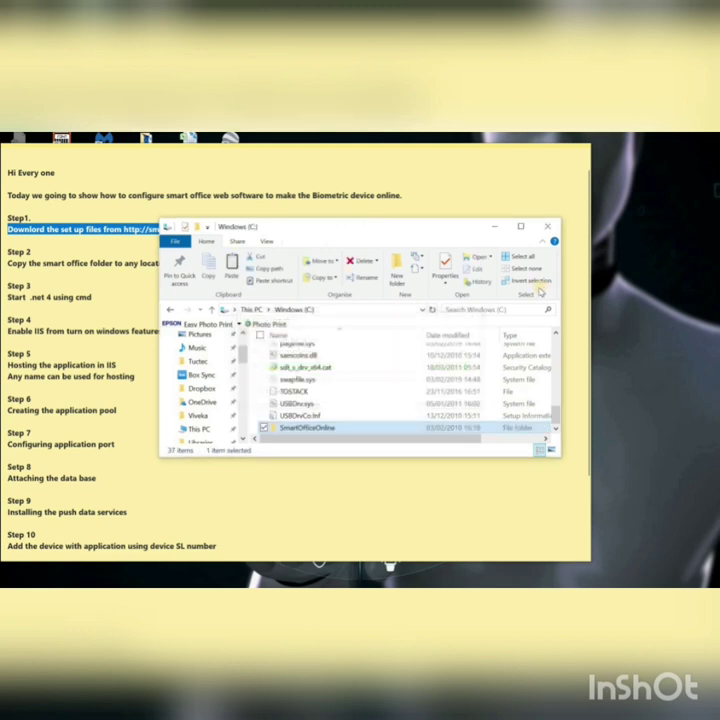
click(521, 228)
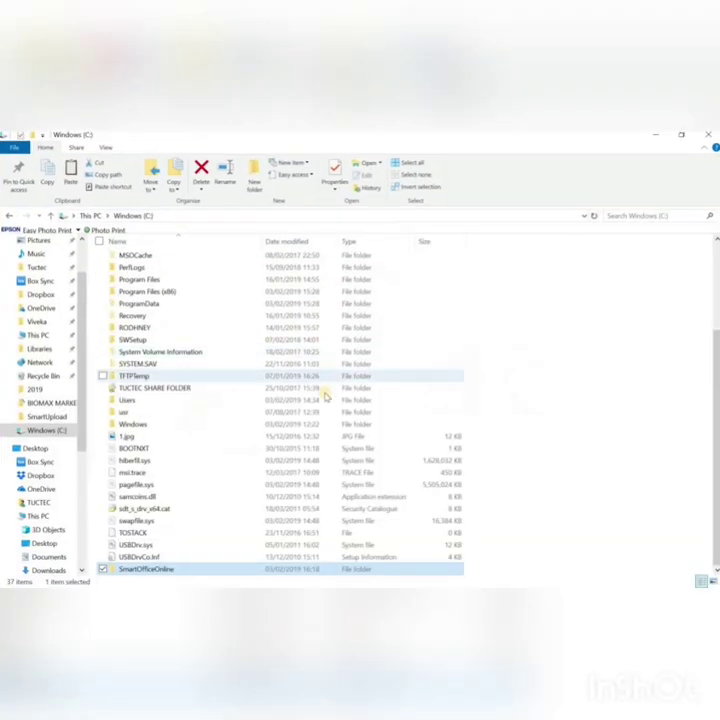
Step: Clear the Read-only attribute in the SmartOfficeOnline folder's properties
right_click(217, 568)
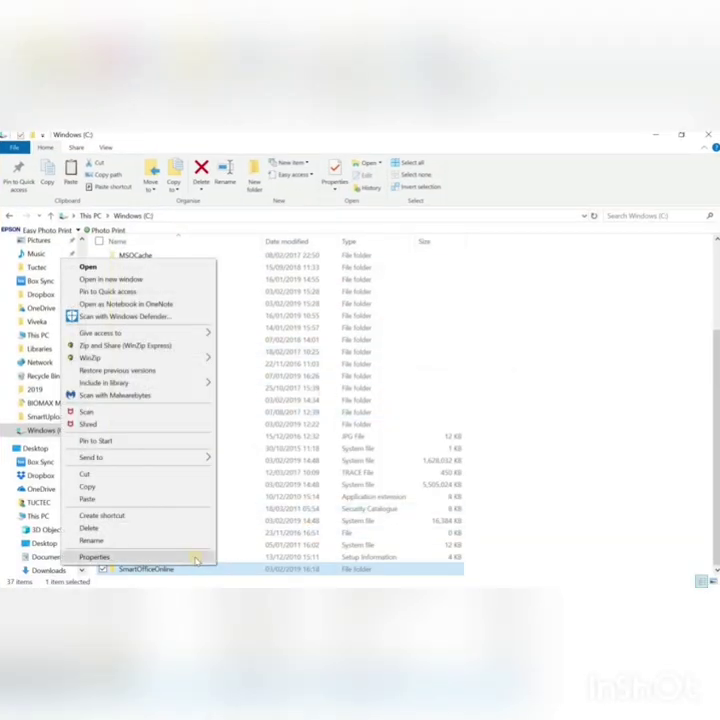
click(195, 558)
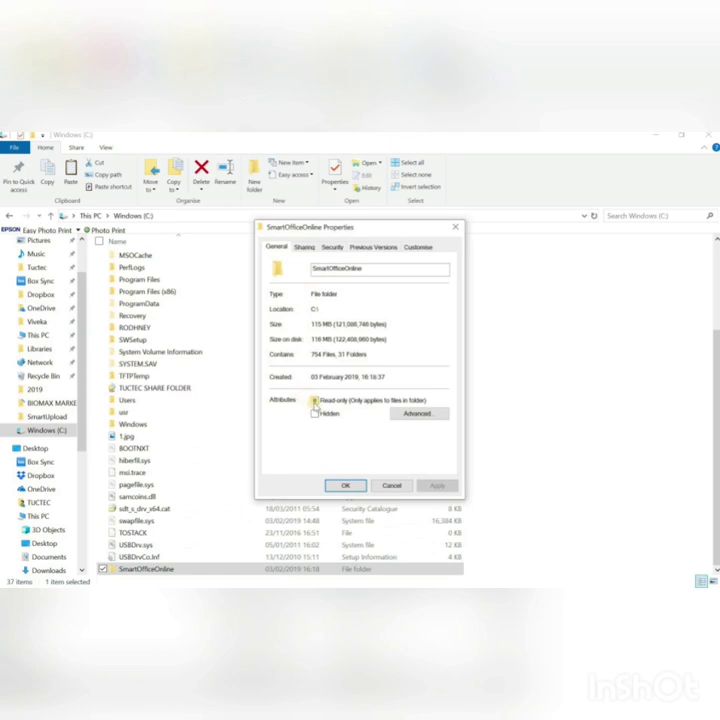
key(alt+r)
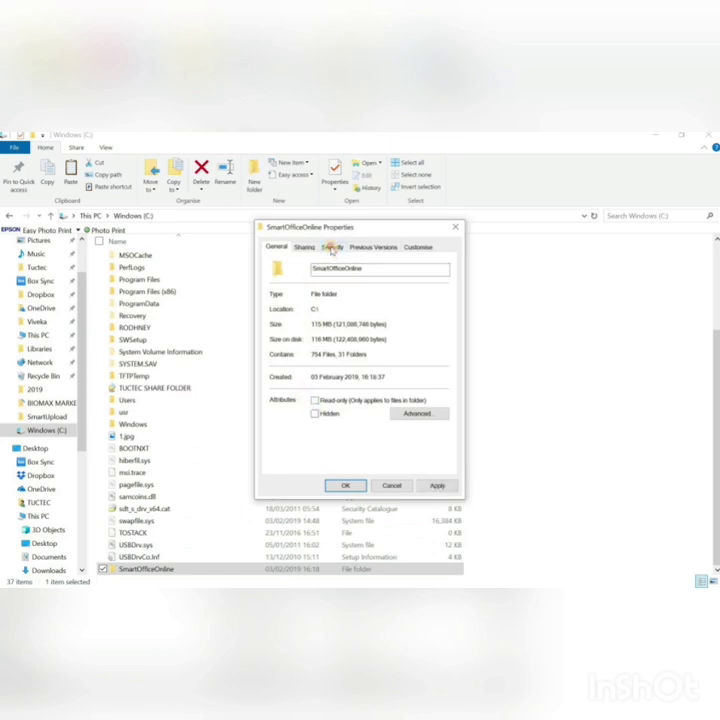
Step: Add Everyone to the SmartOfficeOnline folder's security permissions
click(331, 247)
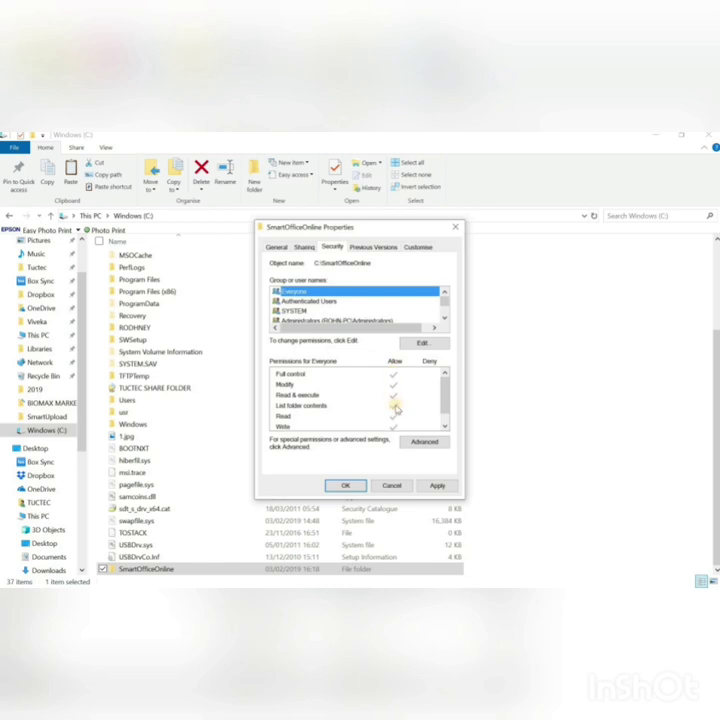
click(414, 344)
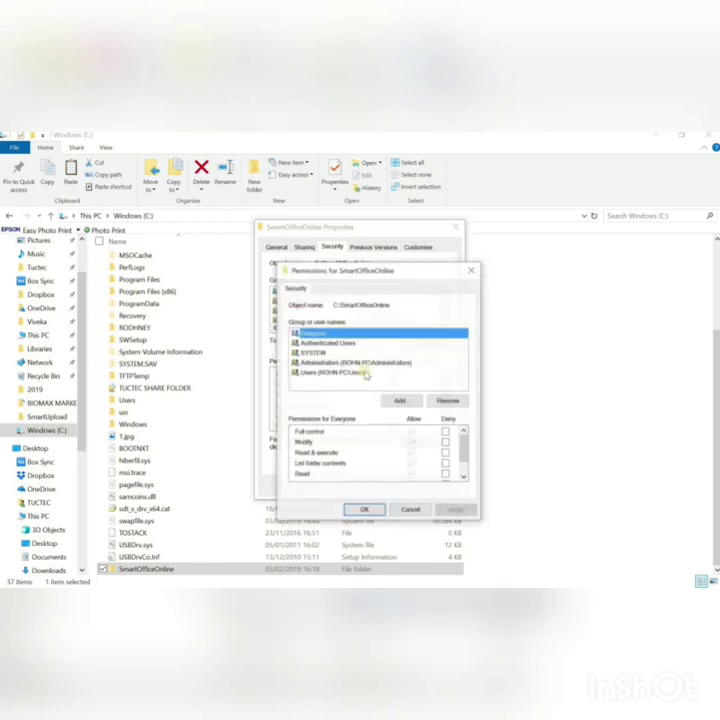
click(400, 401)
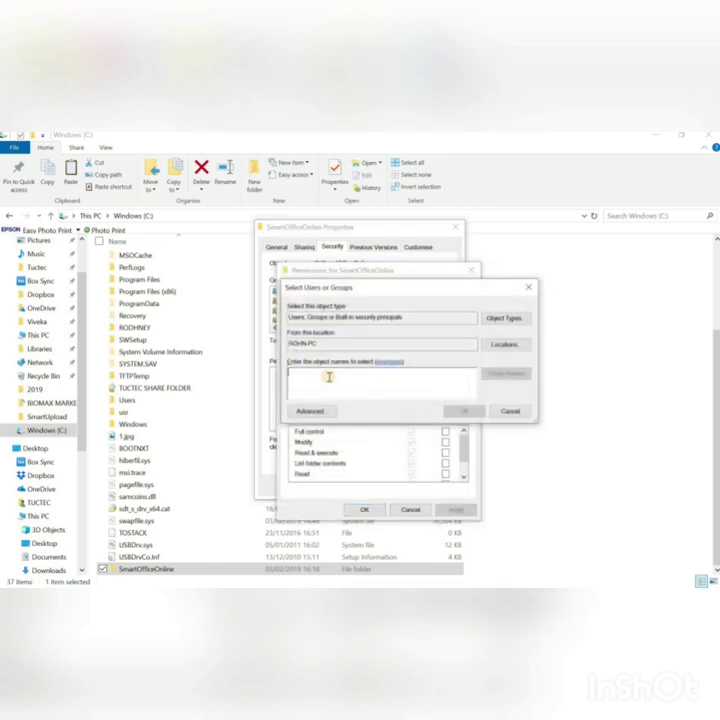
text(every)
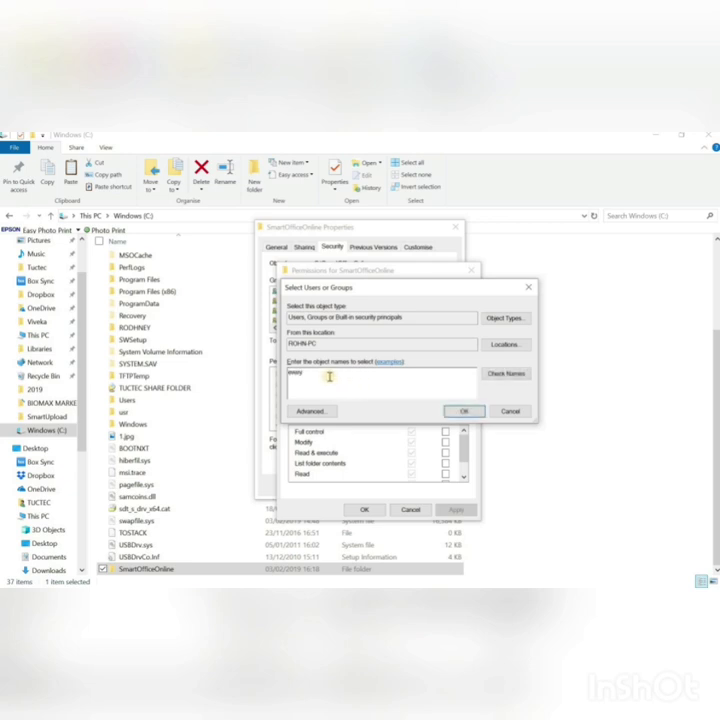
click(493, 374)
double_click(326, 373)
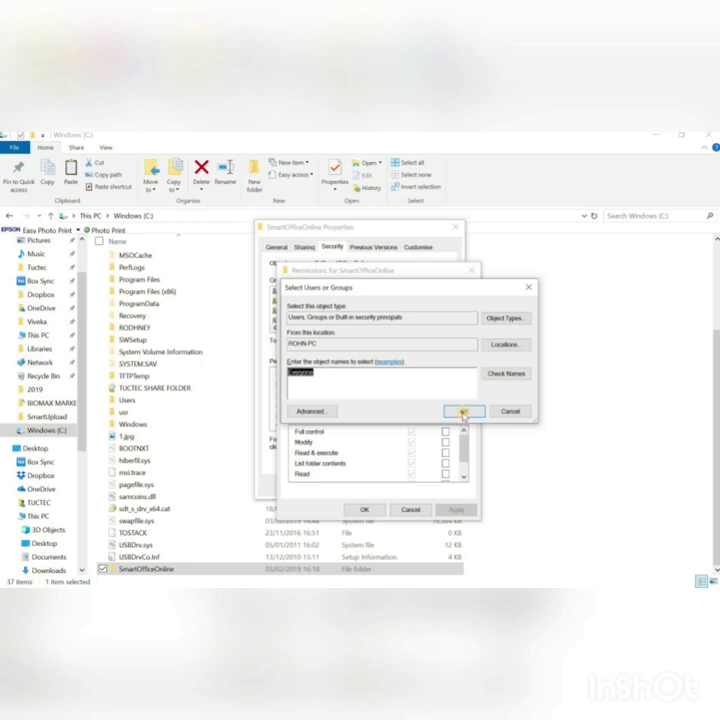
click(463, 413)
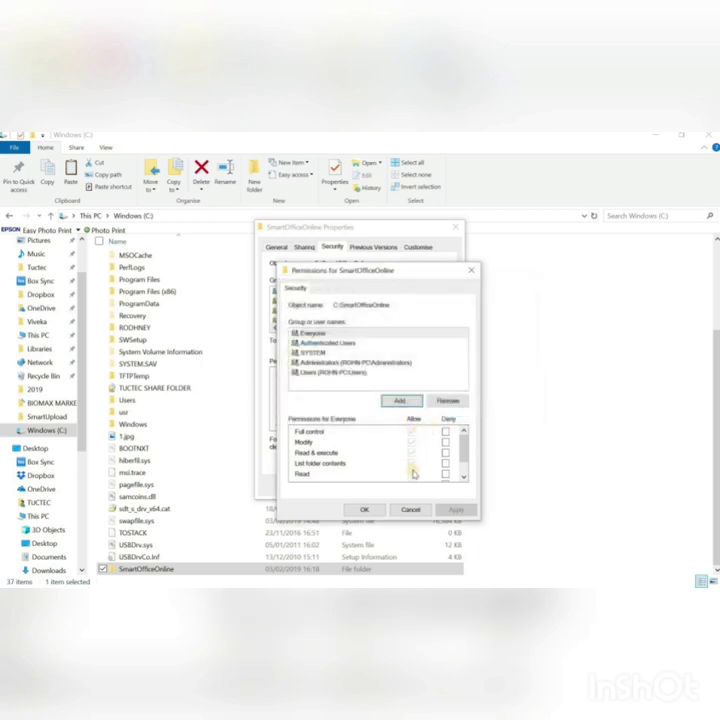
Step: Grant Everyone Full control, applied to all subfolders and files, then minimize Explorer
click(411, 431)
click(364, 509)
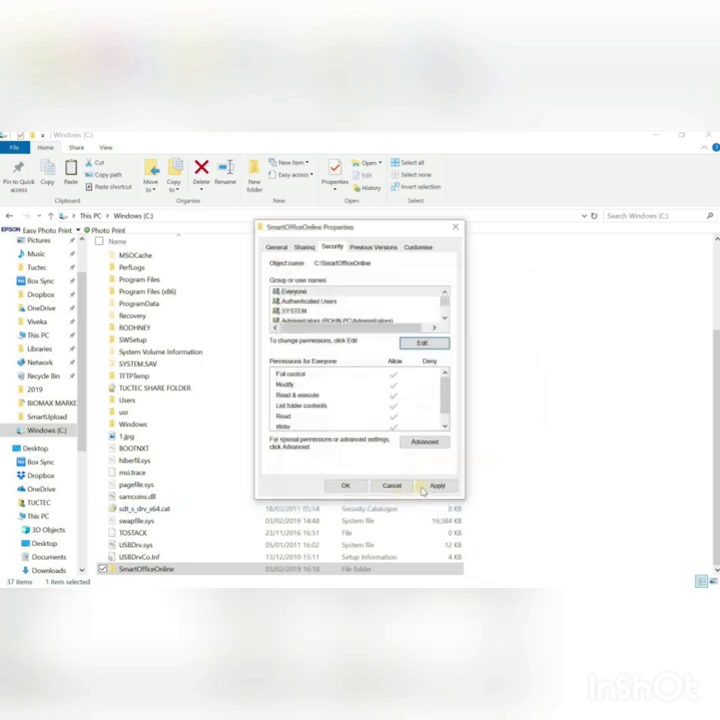
click(435, 486)
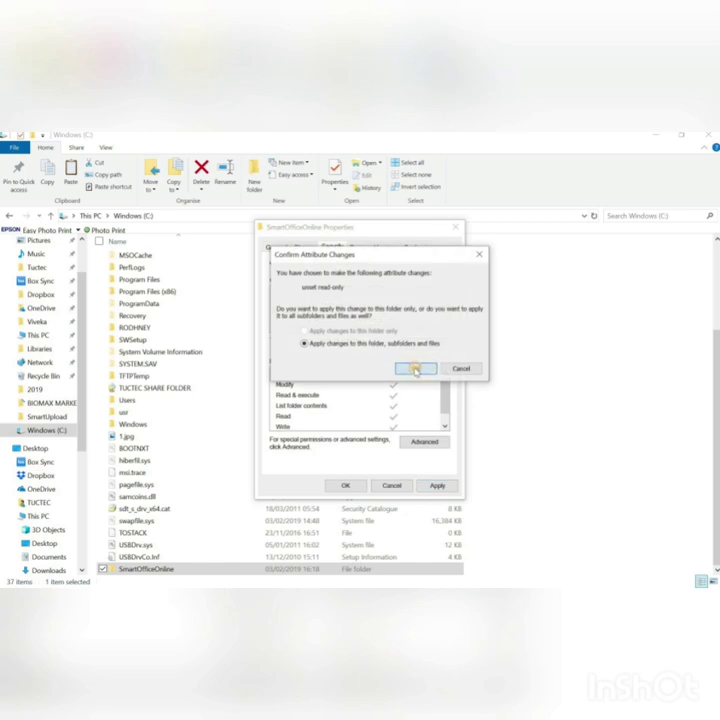
click(416, 369)
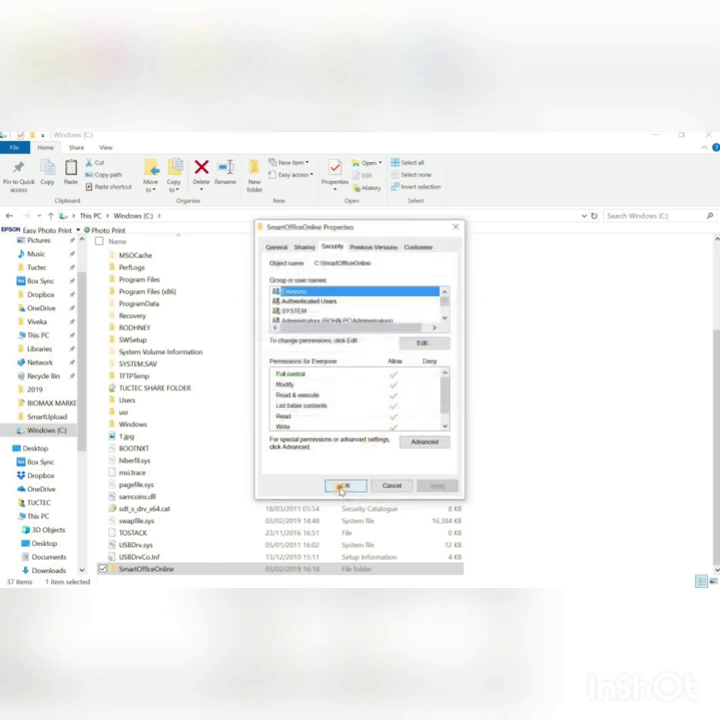
click(343, 485)
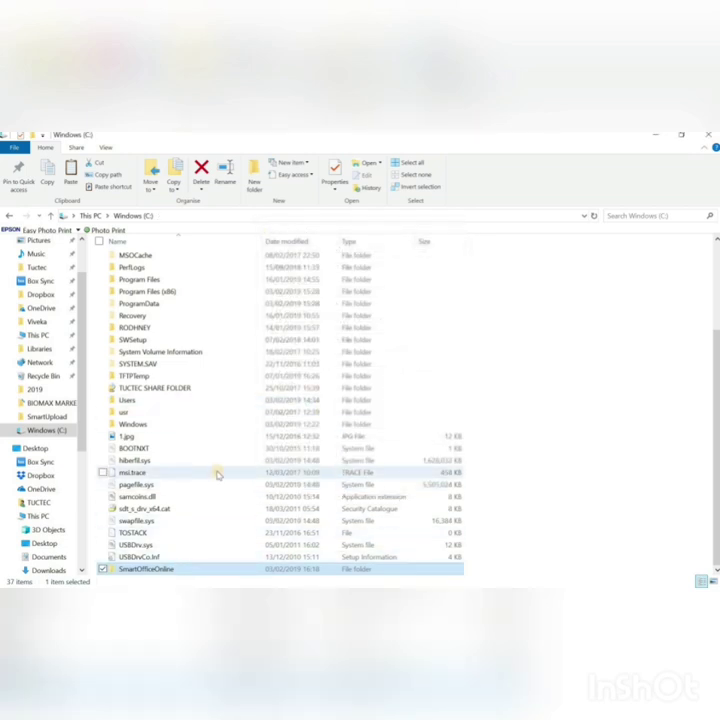
click(653, 138)
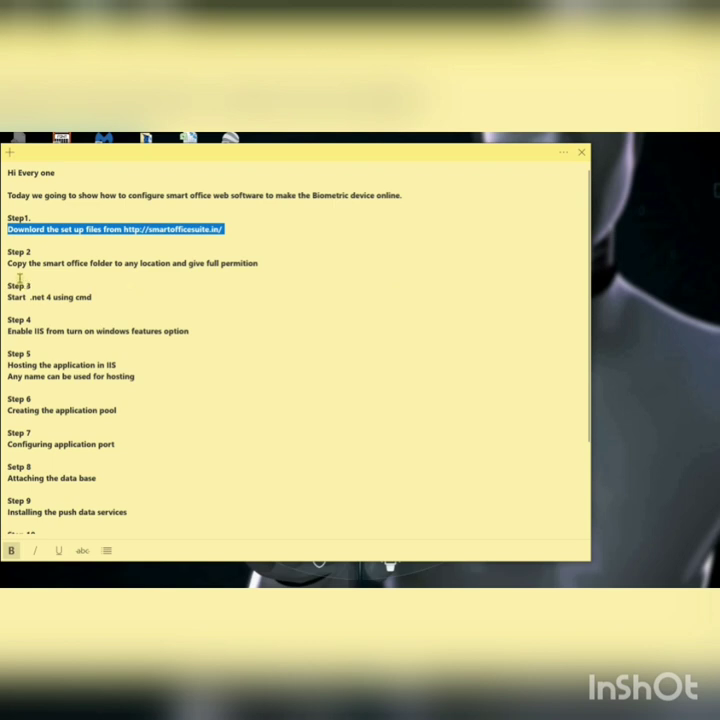
Step: Select the Step 2 and Step 3 lines in the note and bring up Windows search
triple_click(6, 263)
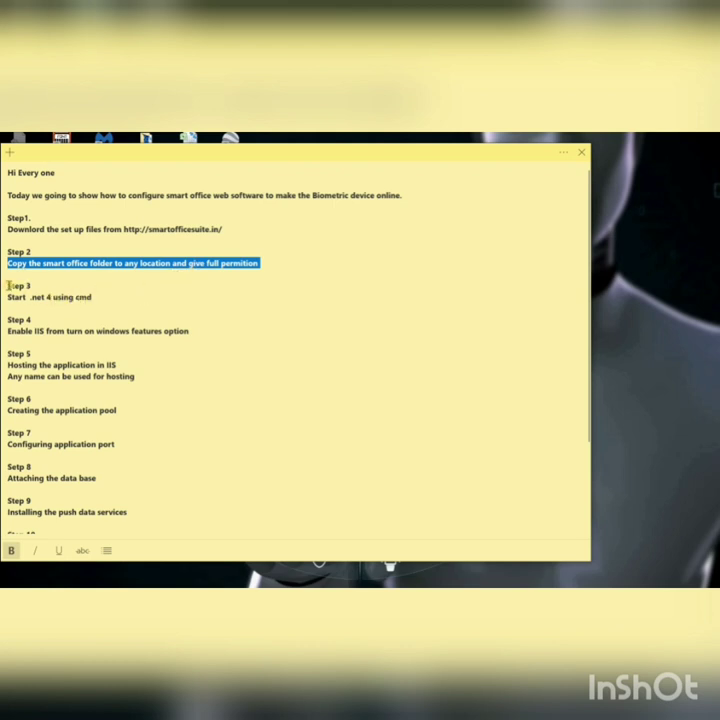
drag(8, 285, 100, 297)
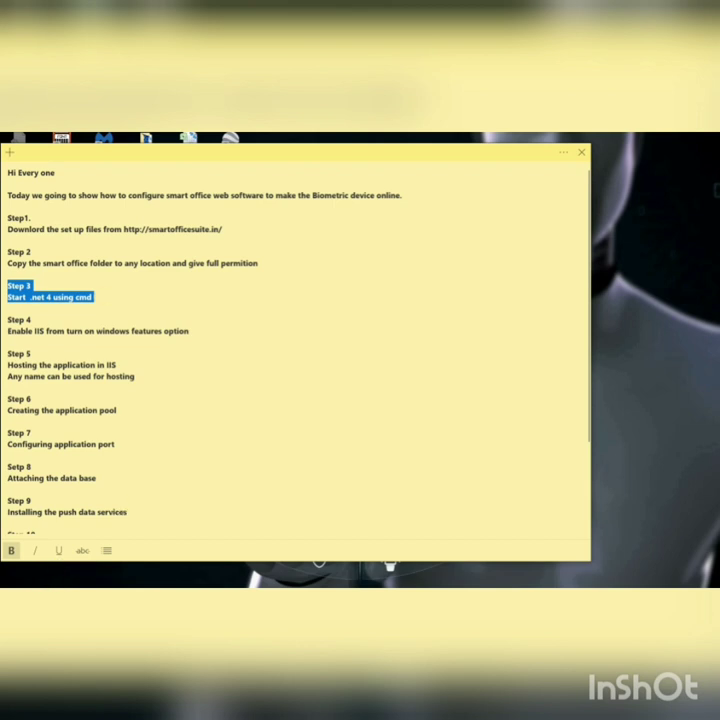
click(50, 578)
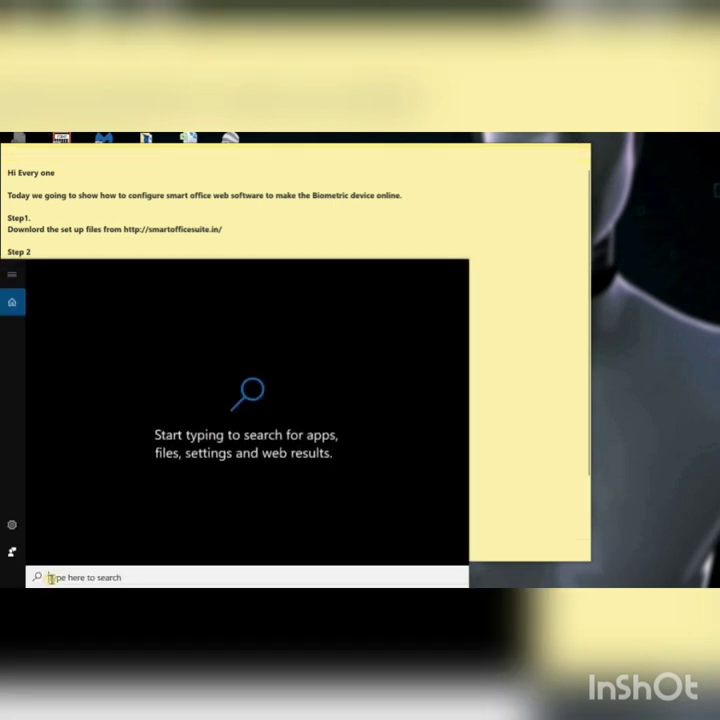
Step: Start Command Prompt as administrator from a cmd search
text(cmd)
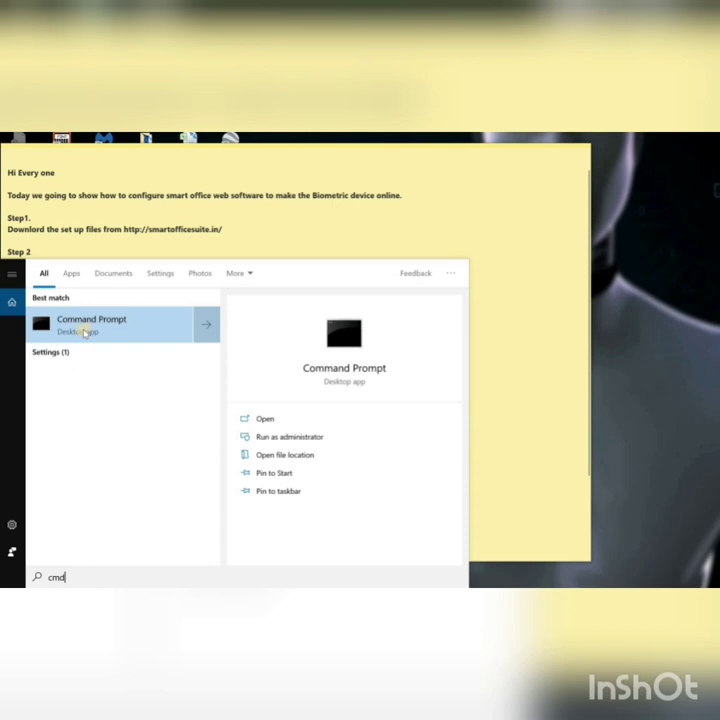
right_click(85, 333)
click(107, 342)
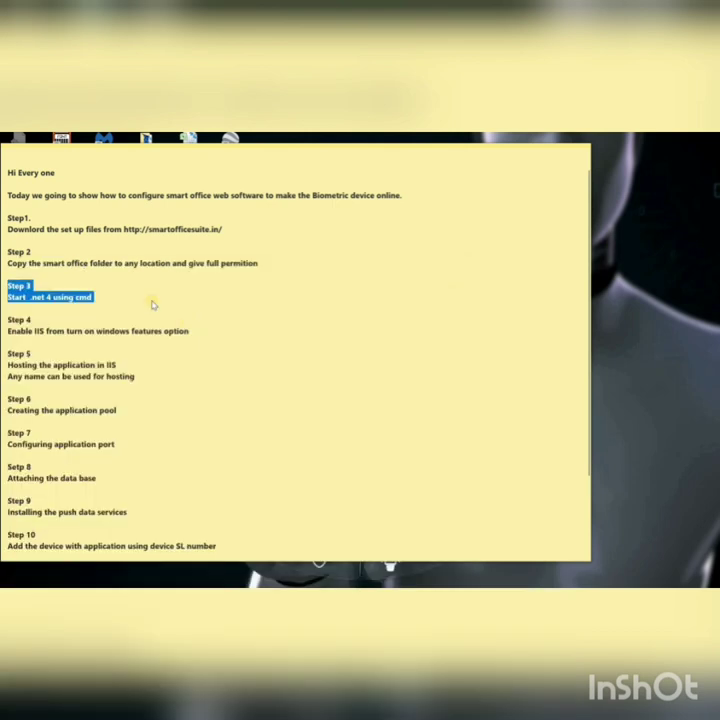
click(297, 435)
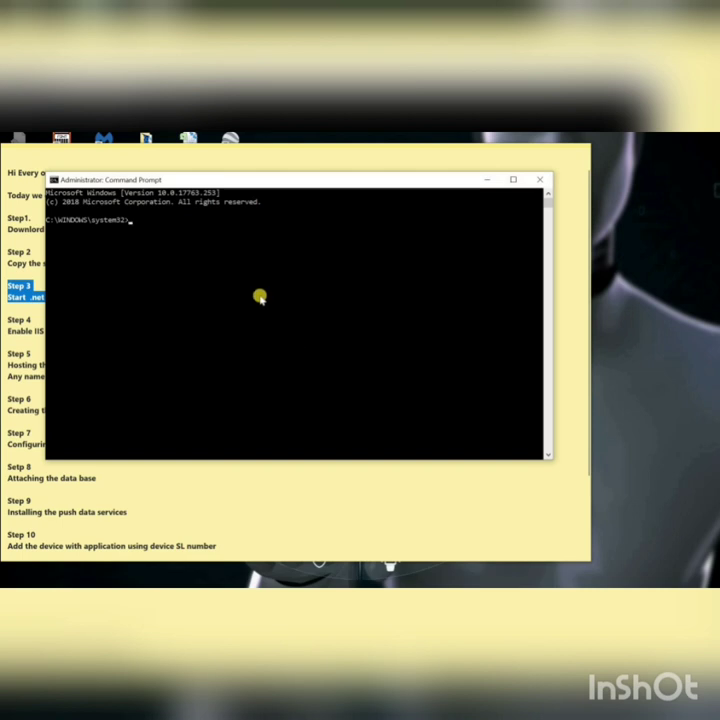
Step: Change into C:\Windows\Microsoft.NET\Framework\v4.0.30319 in the console
key(Return)
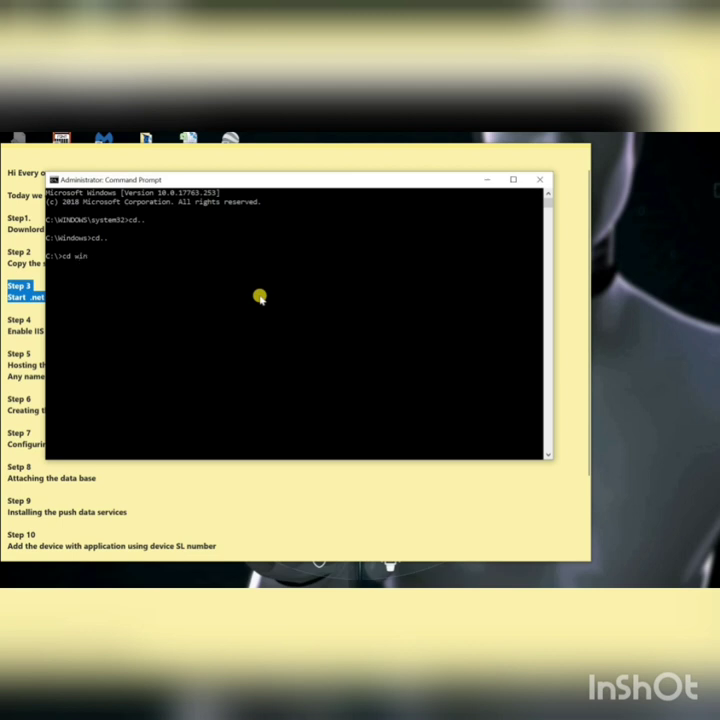
text(windows)
key(Return)
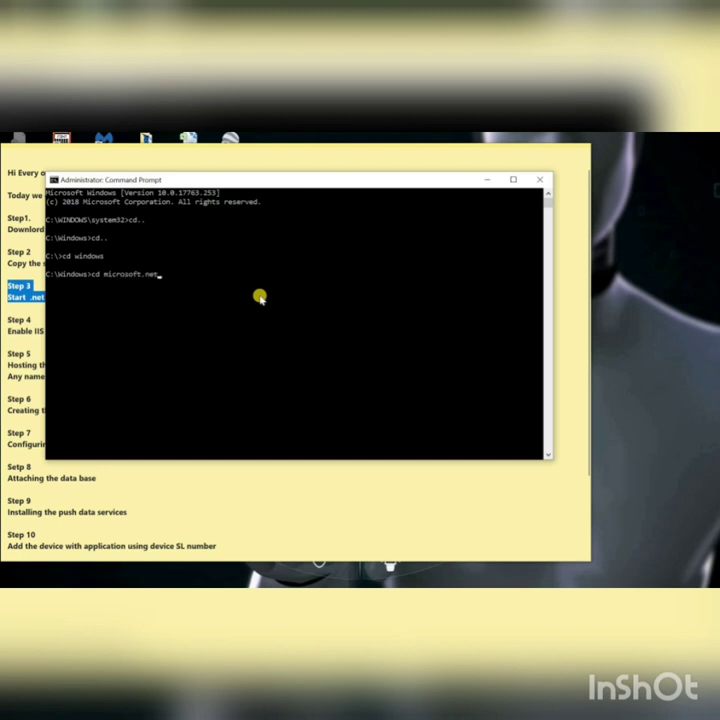
text(cd microsoft.net)
key(Return)
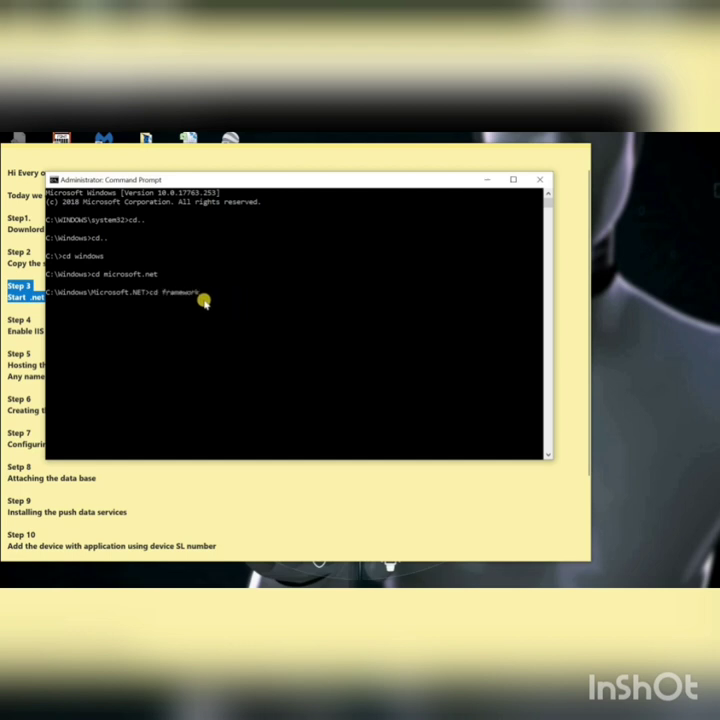
key(Return)
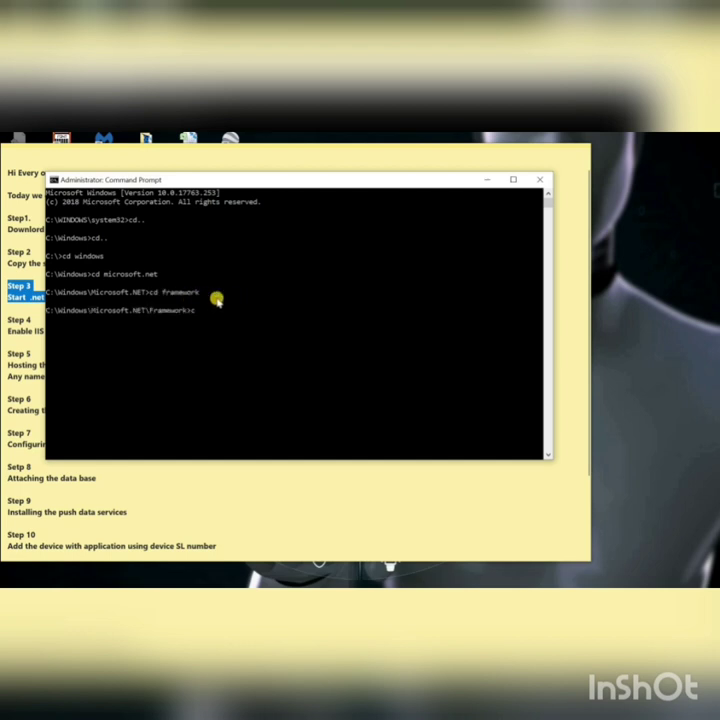
text(cd v4)
key(Tab)
key(Return)
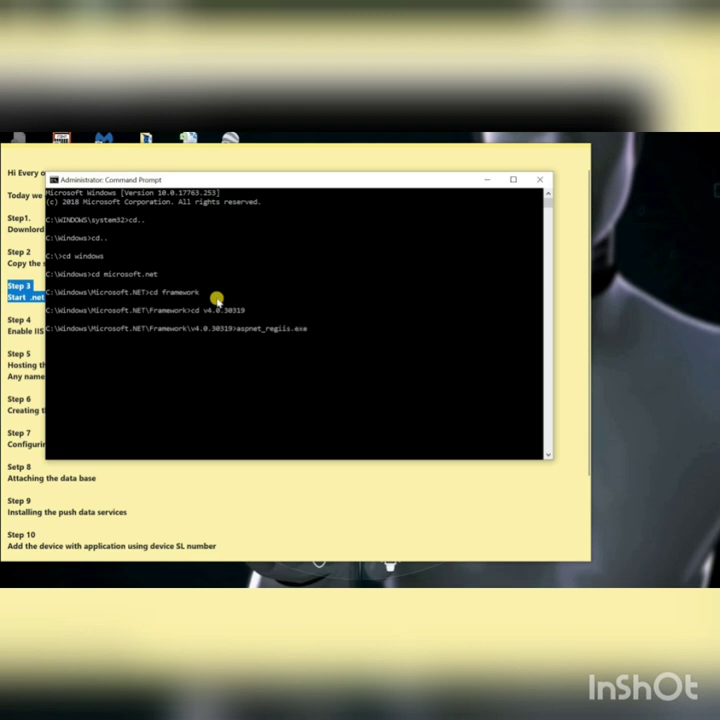
Step: Run aspnet_regiis.exe -i until ASP.NET finishes installing, then close the console
key(Return)
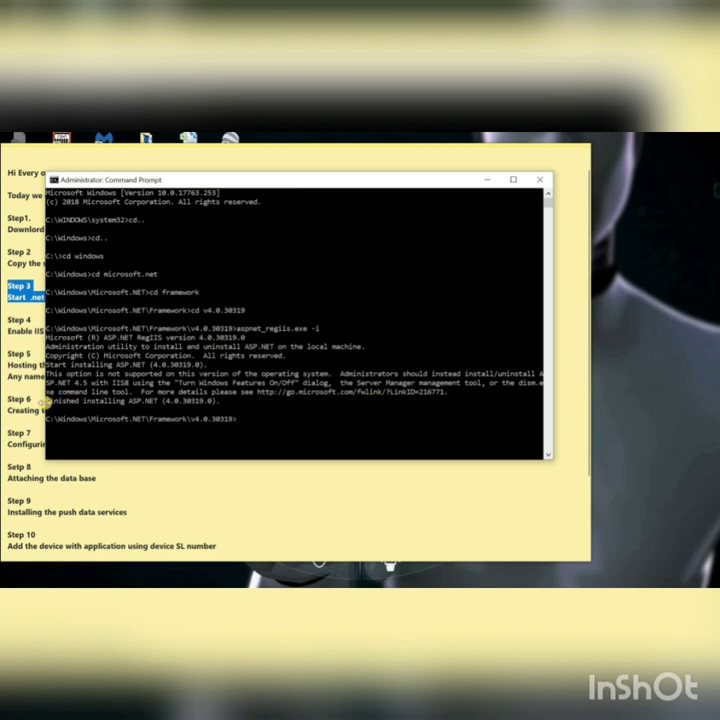
drag(46, 401, 167, 401)
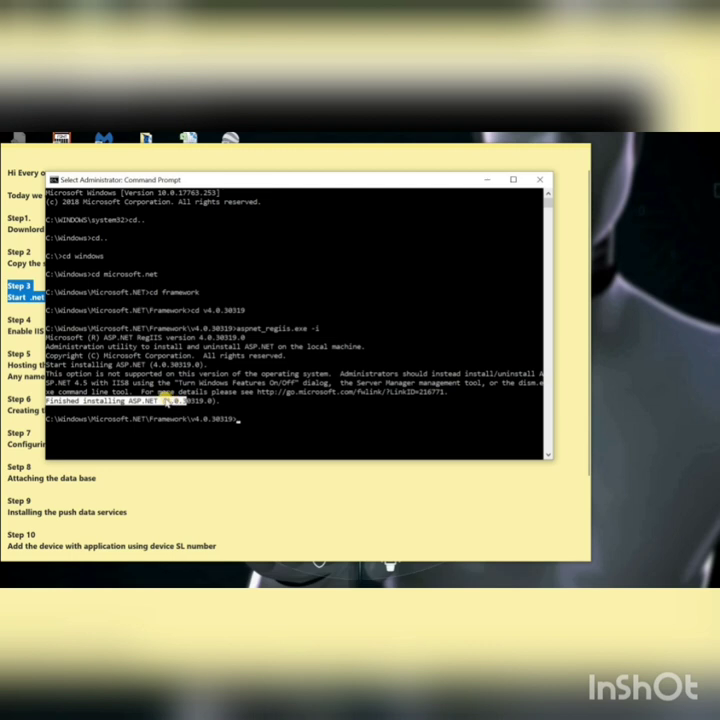
click(240, 421)
right_click(240, 422)
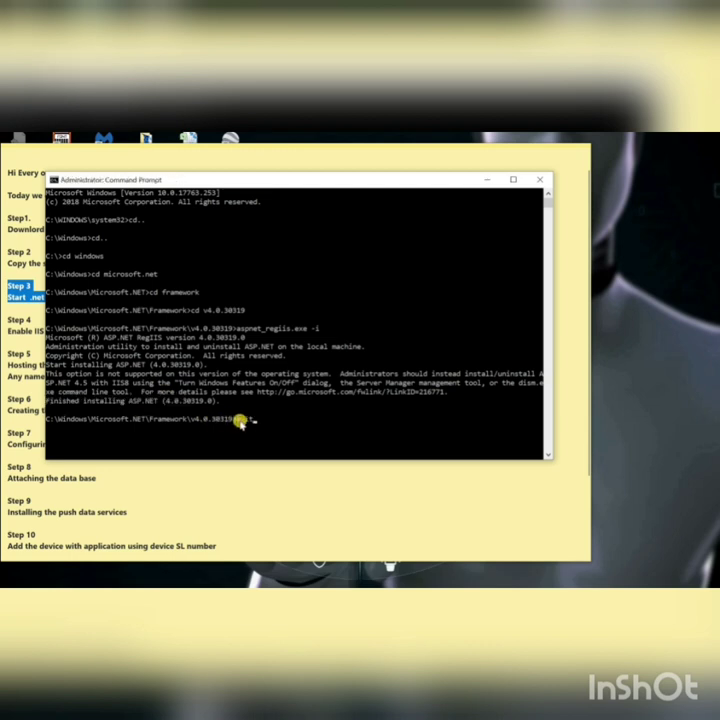
key(Return)
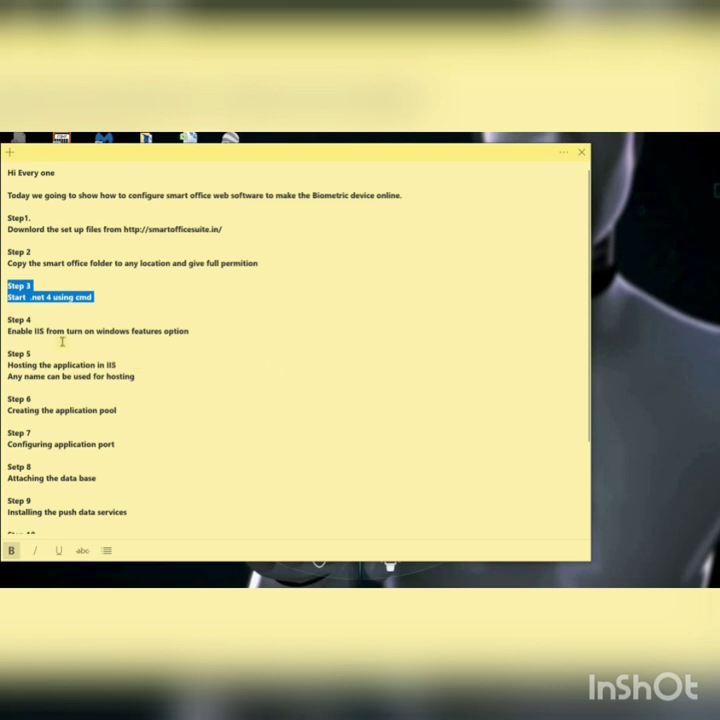
Step: Select the Step 4 lines in the note and search Windows for "cont"
double_click(12, 319)
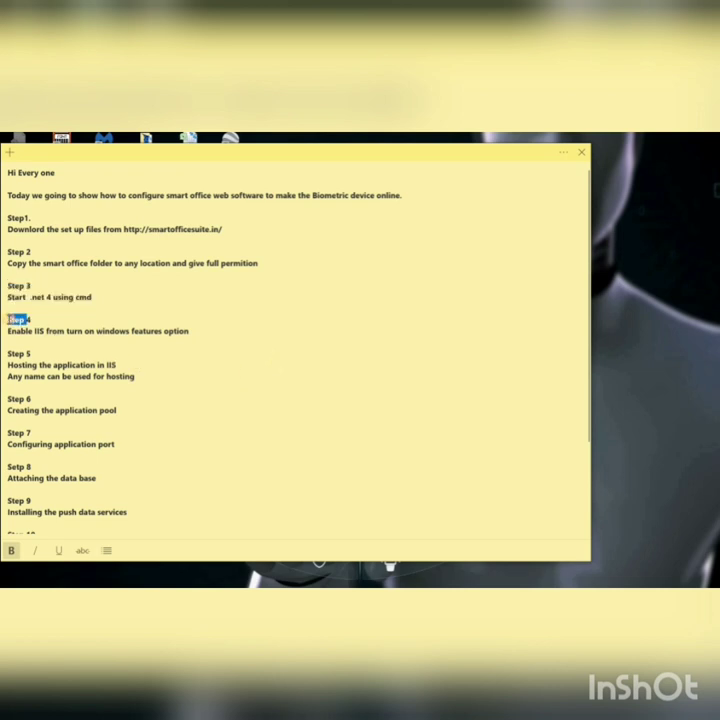
click(33, 316)
drag(7, 316, 56, 333)
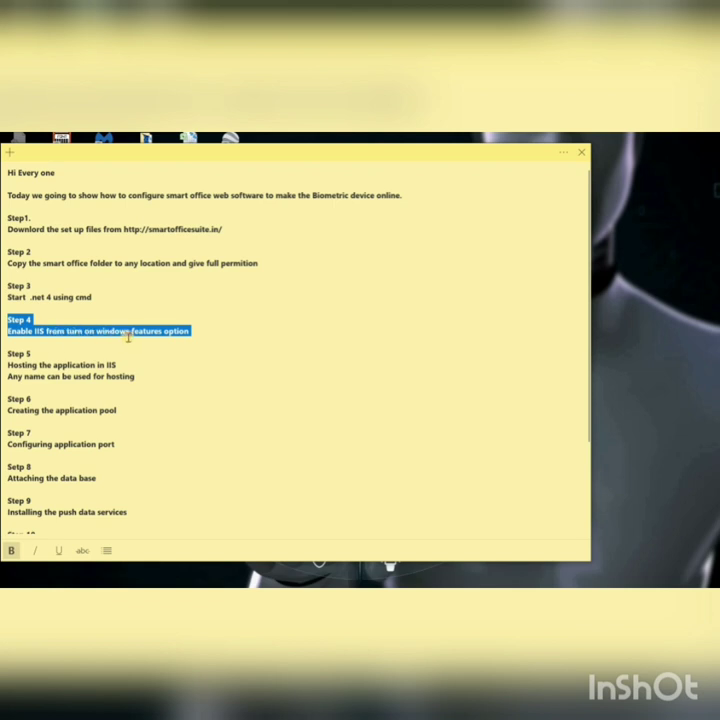
click(57, 578)
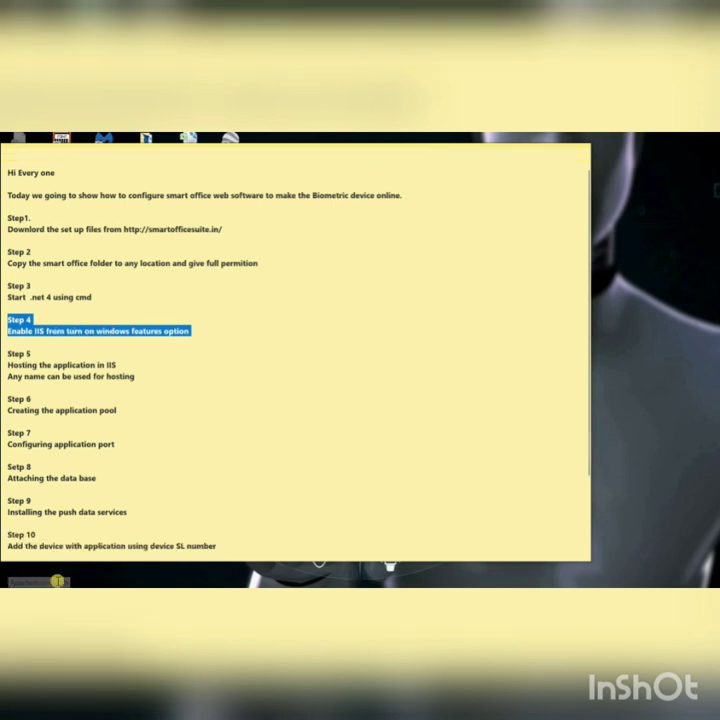
text(control)
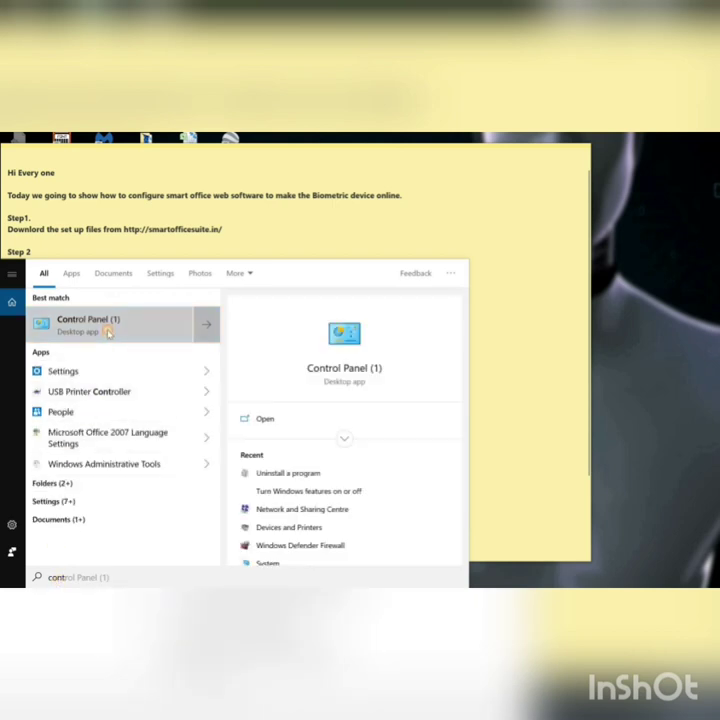
Step: Go from Control Panel to Programs > Turn Windows features on or off
click(106, 328)
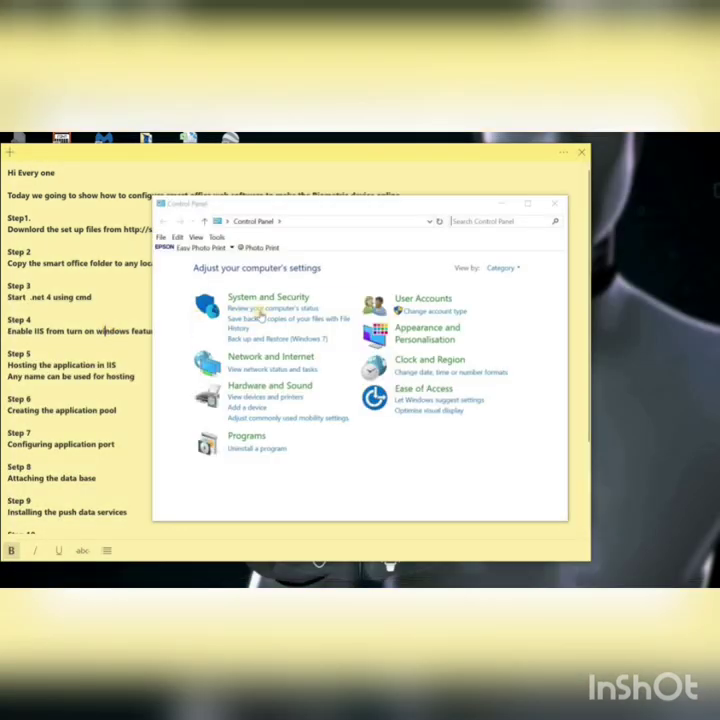
click(247, 437)
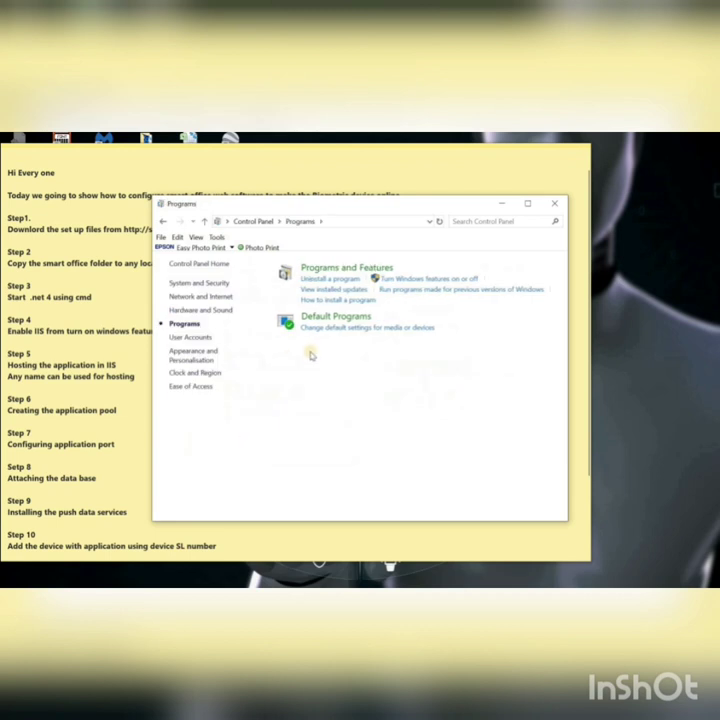
click(407, 282)
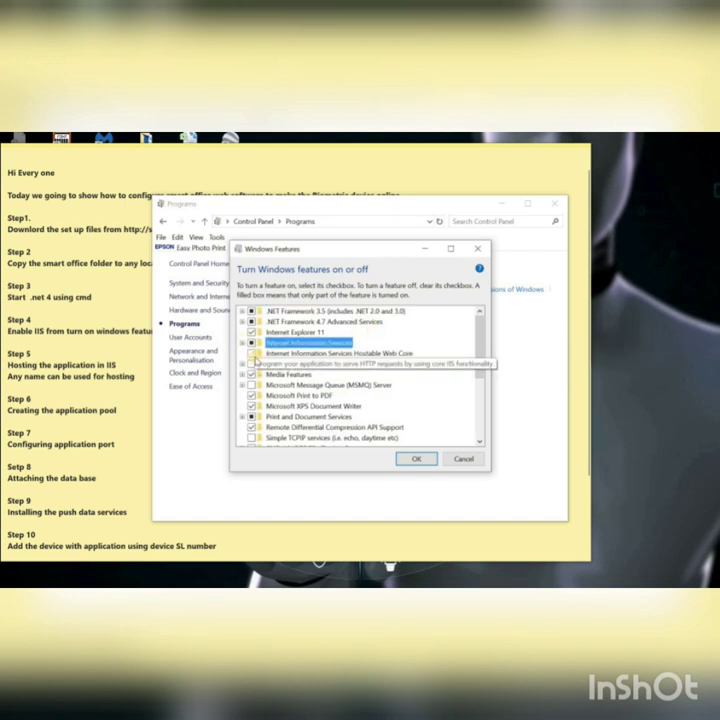
Step: Tick Hostable Web Core and all Web Management Tools, including IIS 6 Management Console and Scripting Tools
click(252, 354)
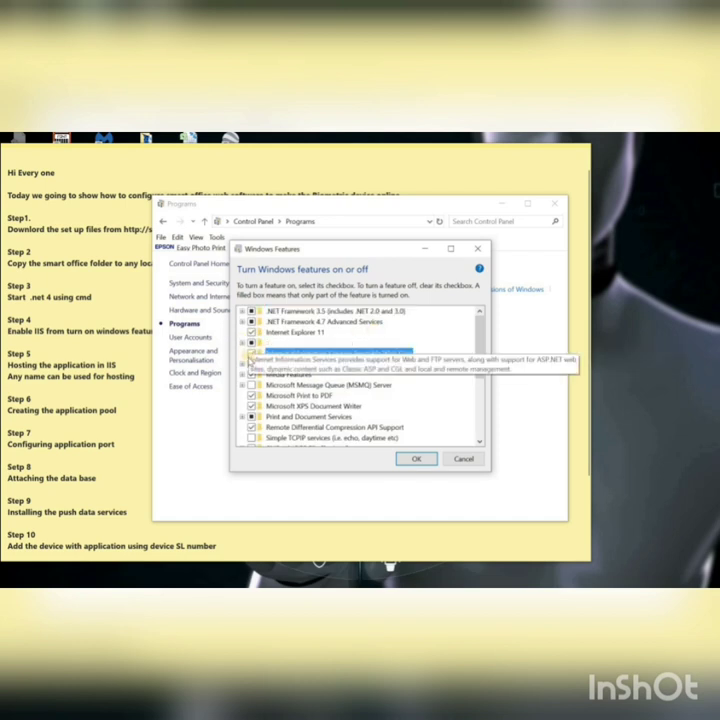
click(243, 344)
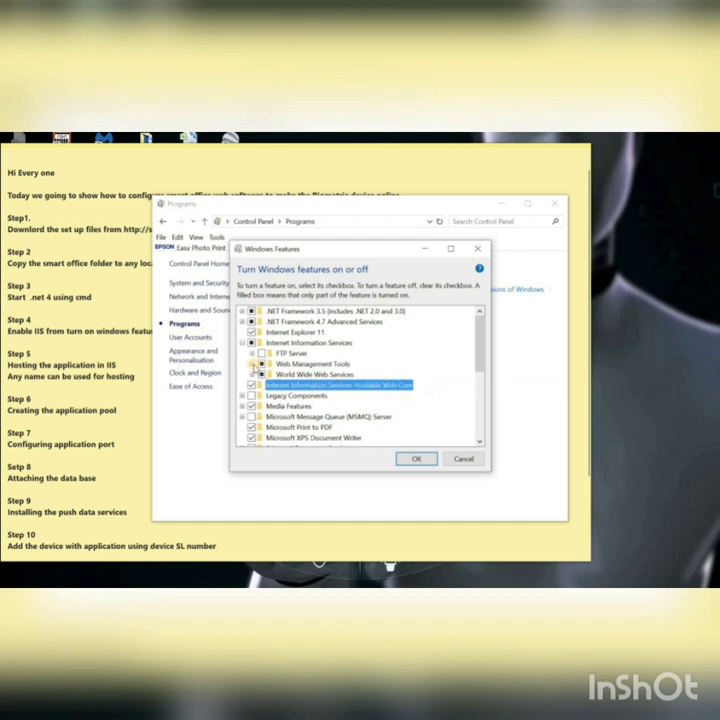
click(253, 364)
click(272, 374)
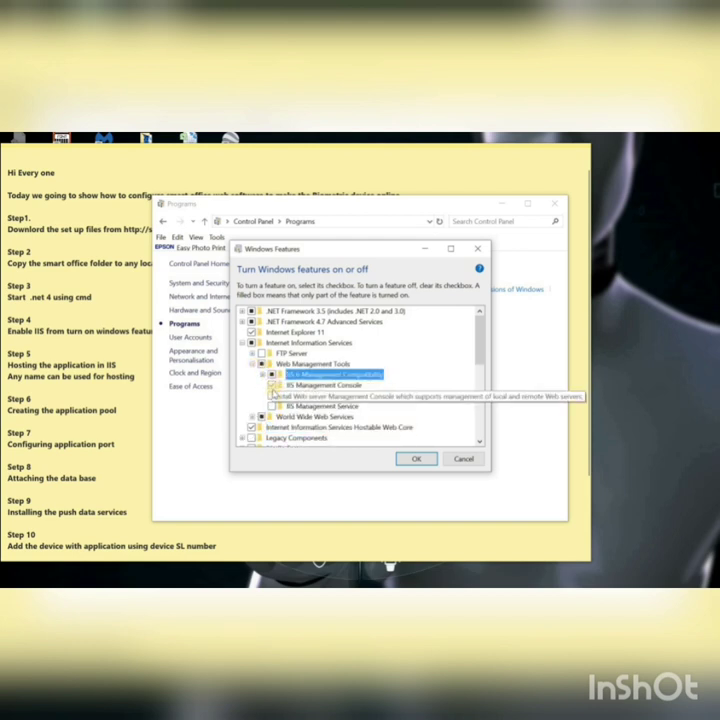
click(272, 385)
click(272, 395)
click(272, 406)
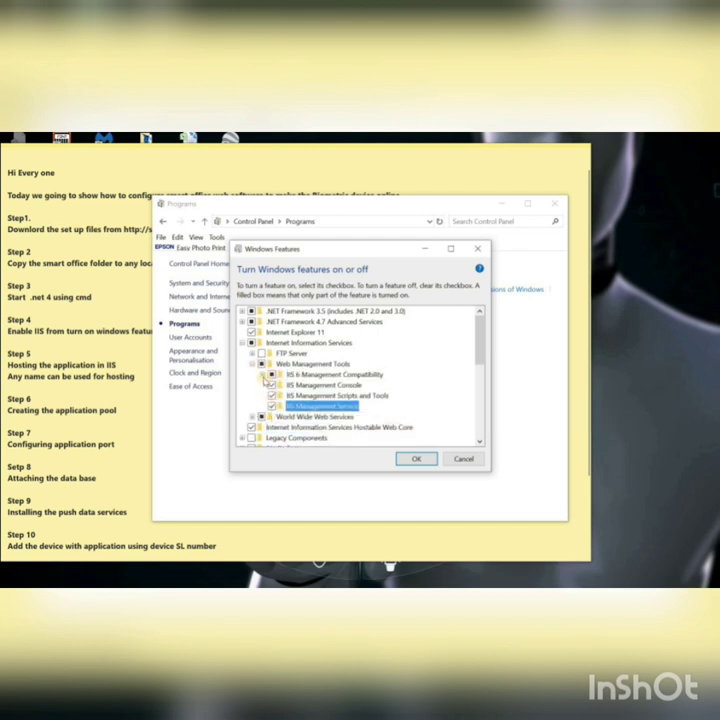
click(263, 375)
click(282, 385)
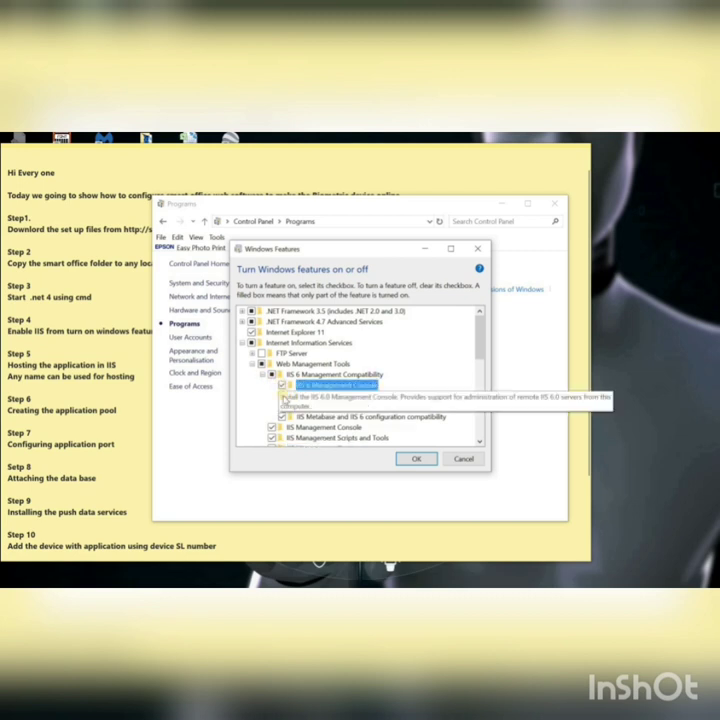
click(282, 396)
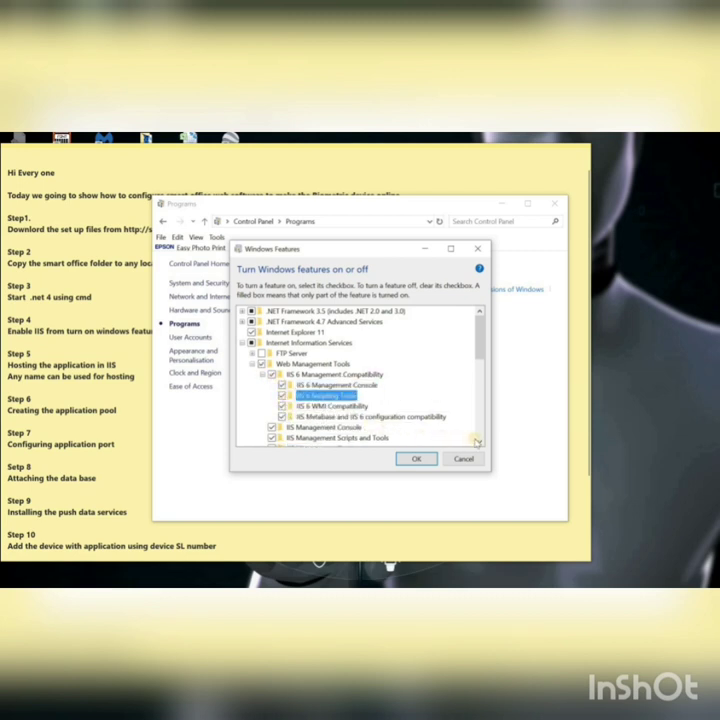
scroll(480, 443, down, 4)
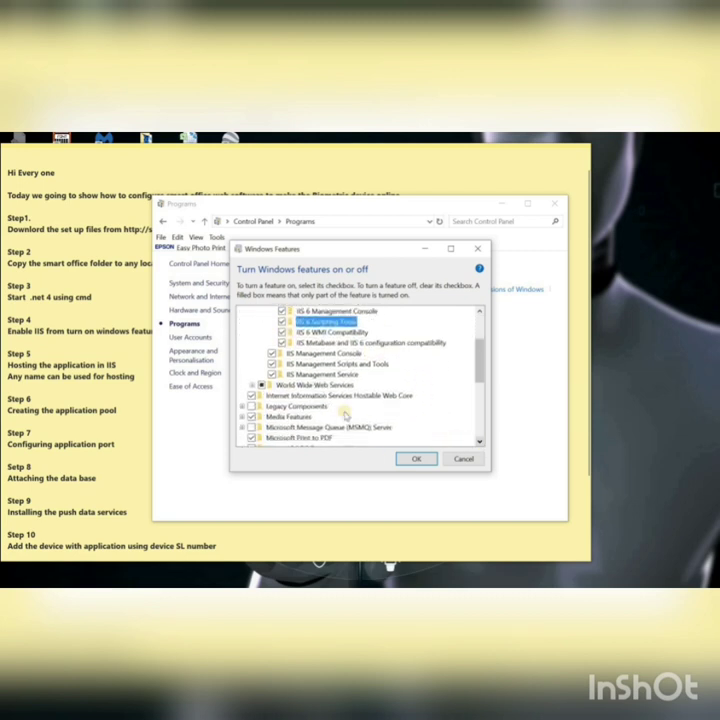
click(252, 385)
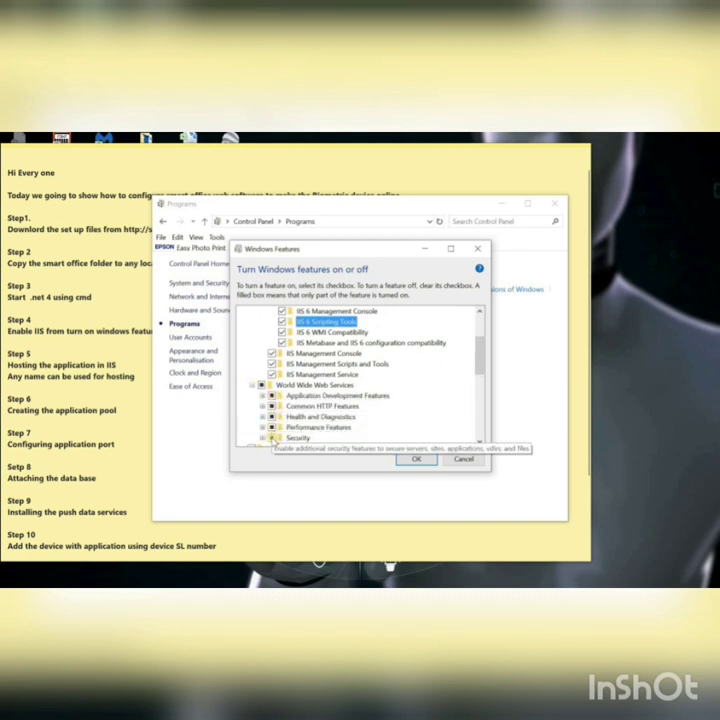
Step: Tick Application Development features: .NET Extensibility 3.5/4.7, Application Initialization, ASP, ASP.NET 3.5/4.7, CGI, SSI, WebSocket
click(262, 396)
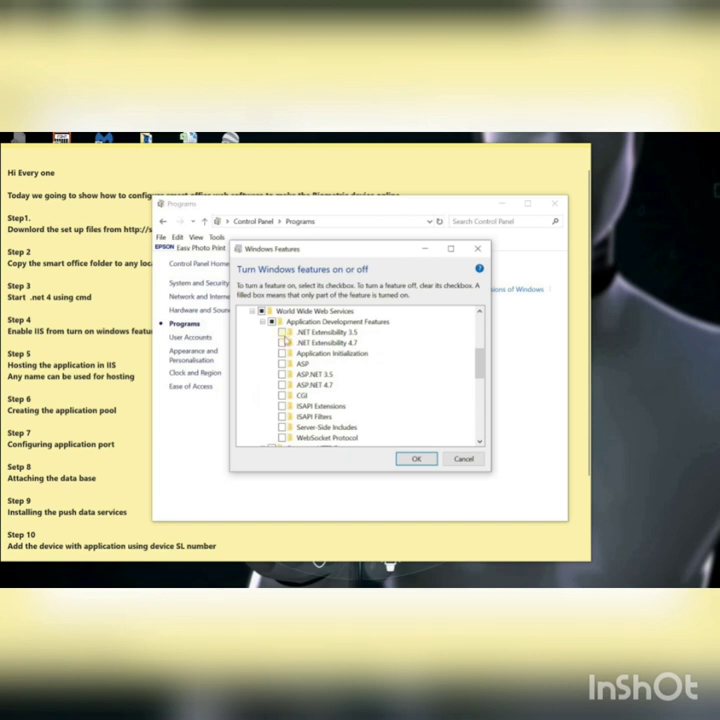
click(282, 332)
click(282, 343)
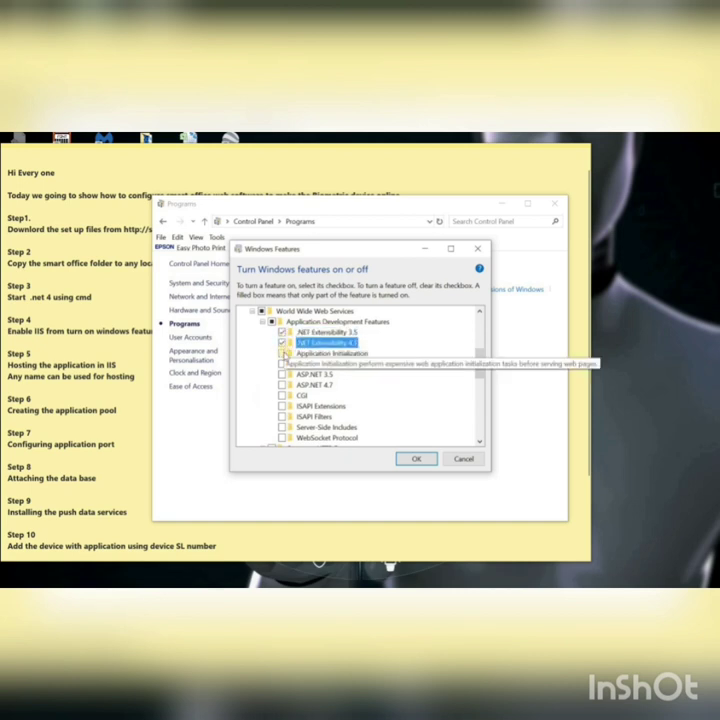
click(282, 353)
click(282, 364)
click(282, 374)
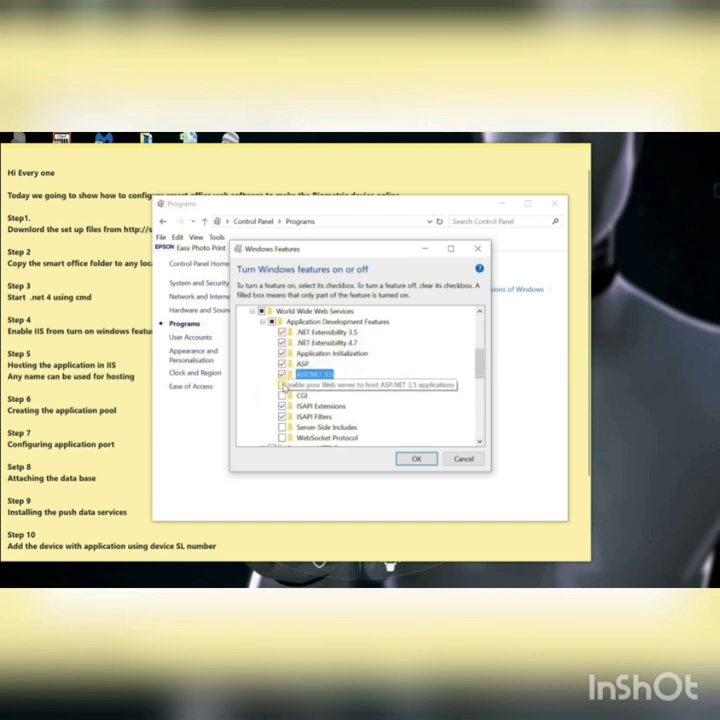
click(282, 385)
click(282, 395)
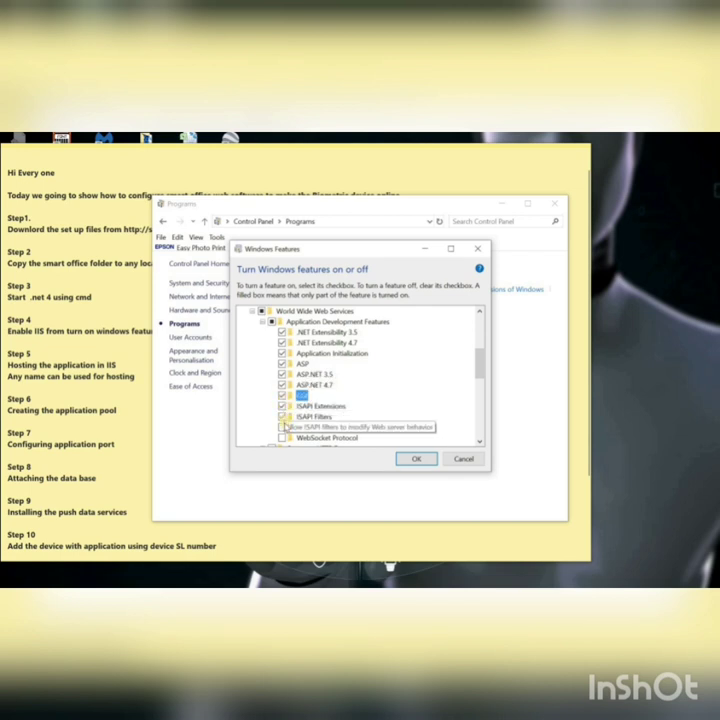
click(282, 427)
click(282, 437)
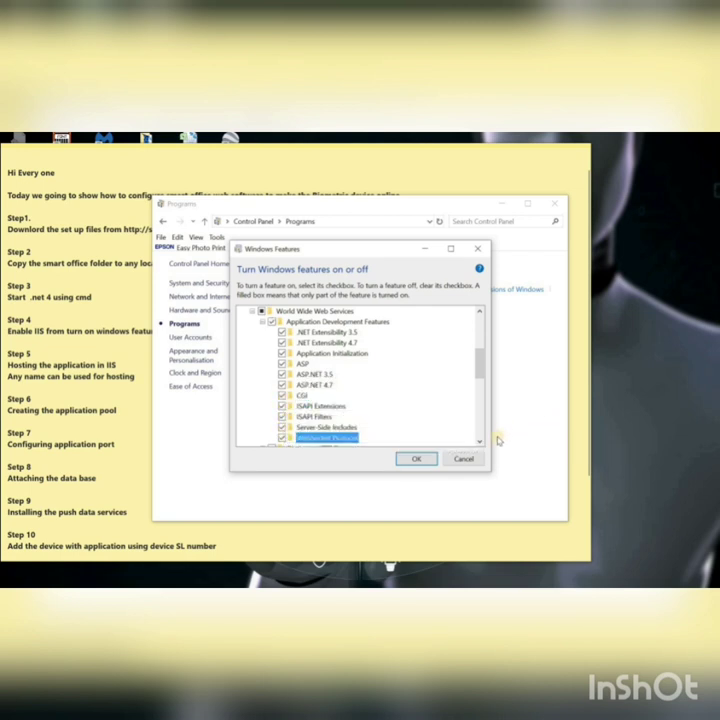
click(481, 441)
click(481, 441)
click(481, 441)
click(481, 441)
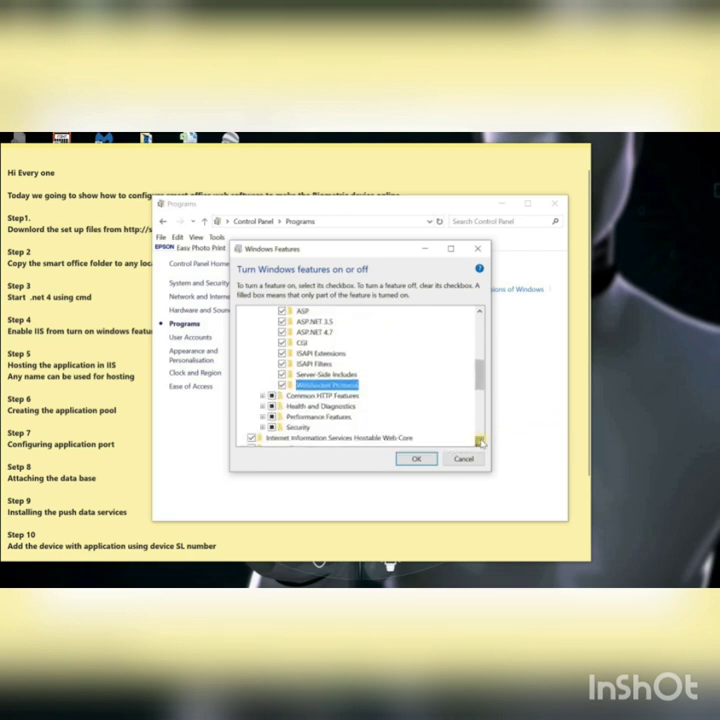
click(481, 441)
Step: Tick HTTP Redirection, WebDAV Publishing, Custom Logging, Logging Tools, Request Monitor and Tracing
click(263, 385)
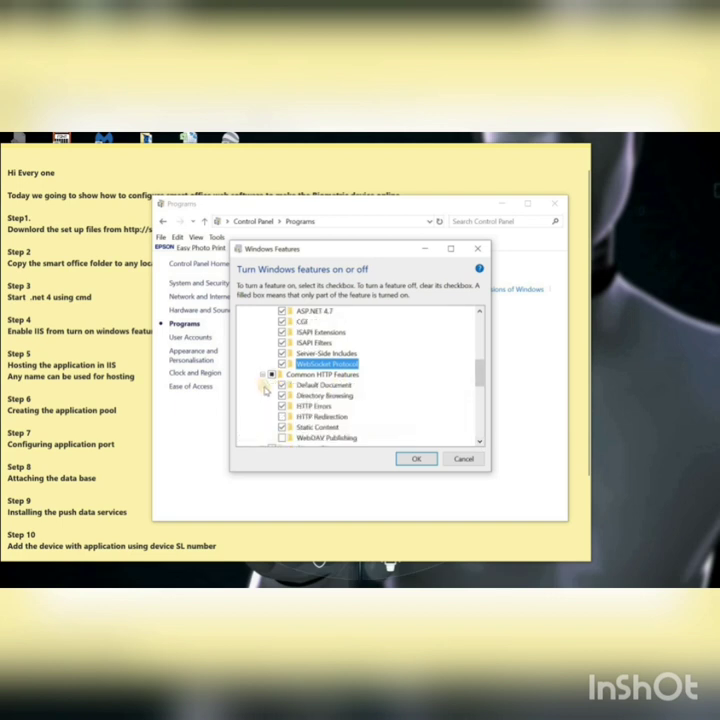
click(282, 416)
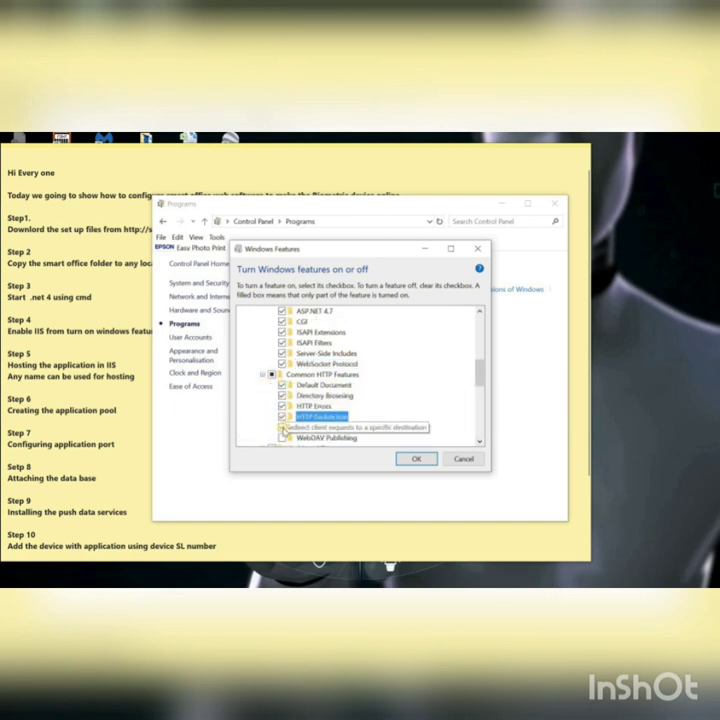
click(282, 437)
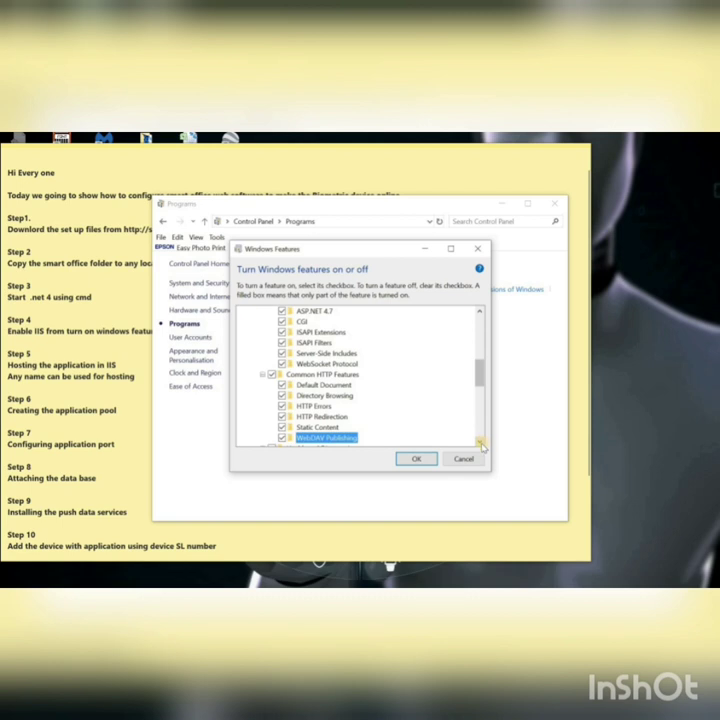
scroll(481, 446, down, 2)
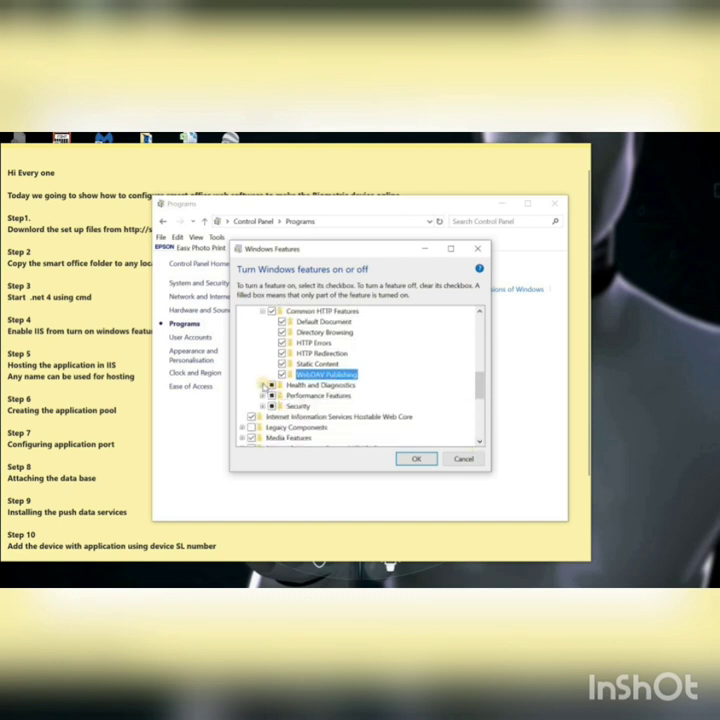
click(262, 385)
click(282, 396)
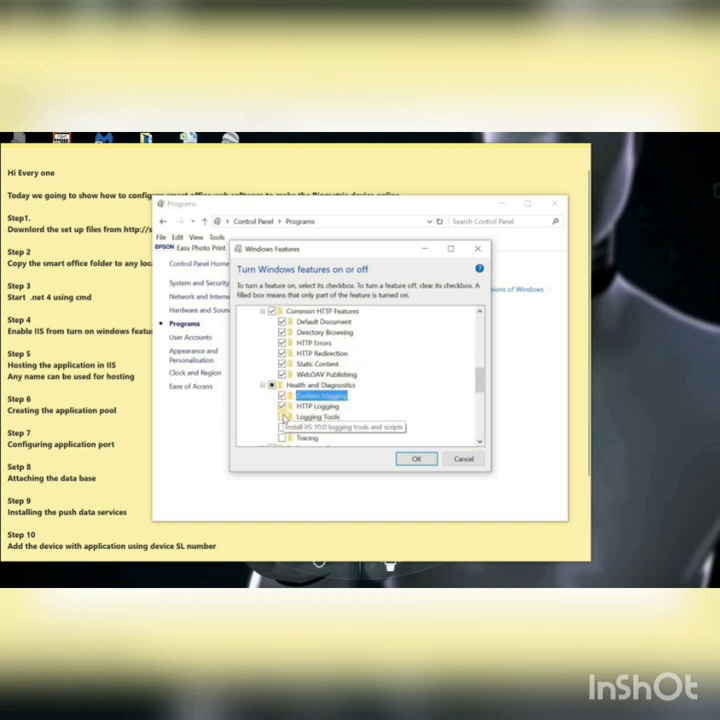
click(282, 417)
click(282, 427)
click(282, 438)
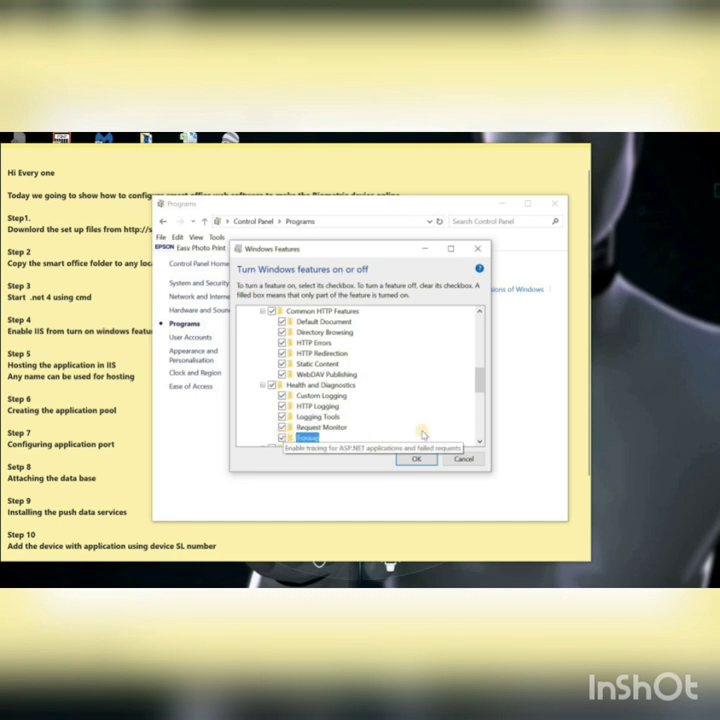
click(480, 442)
click(480, 442)
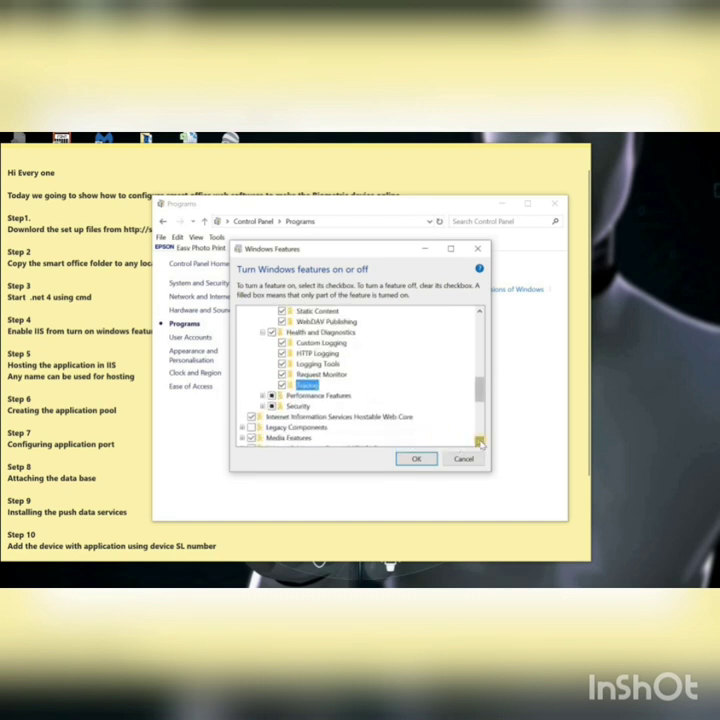
click(480, 442)
Step: Tick Dynamic Content Compression, IP Security and URL Authorization, then start the feature installation
click(262, 385)
click(282, 395)
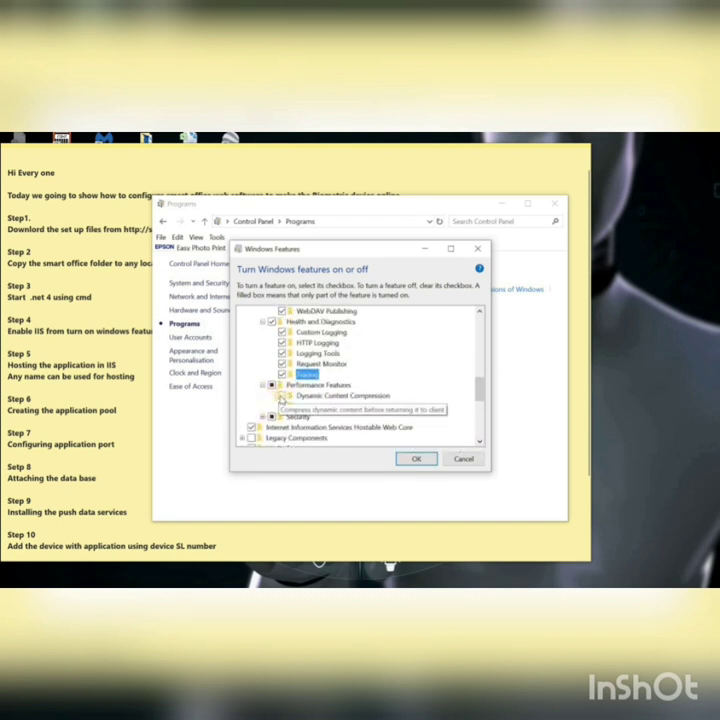
click(262, 416)
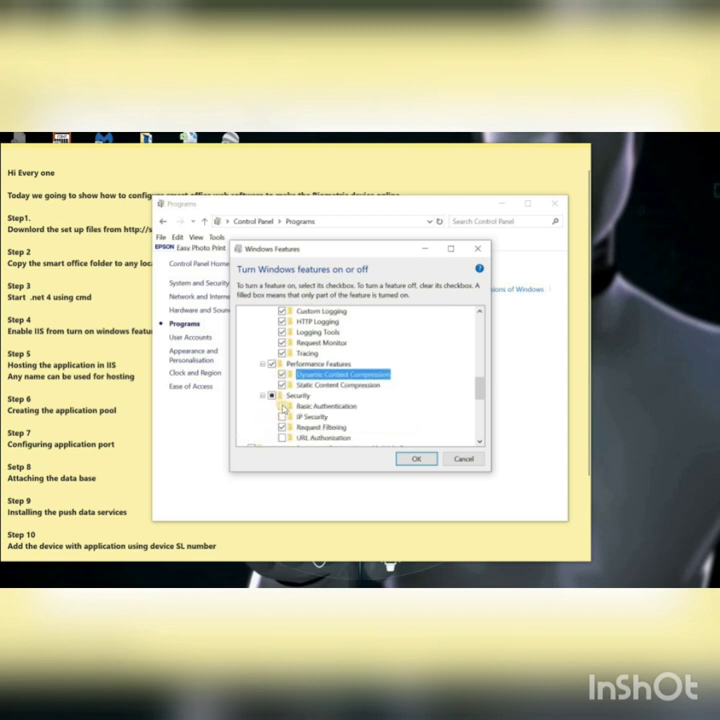
click(282, 416)
click(282, 437)
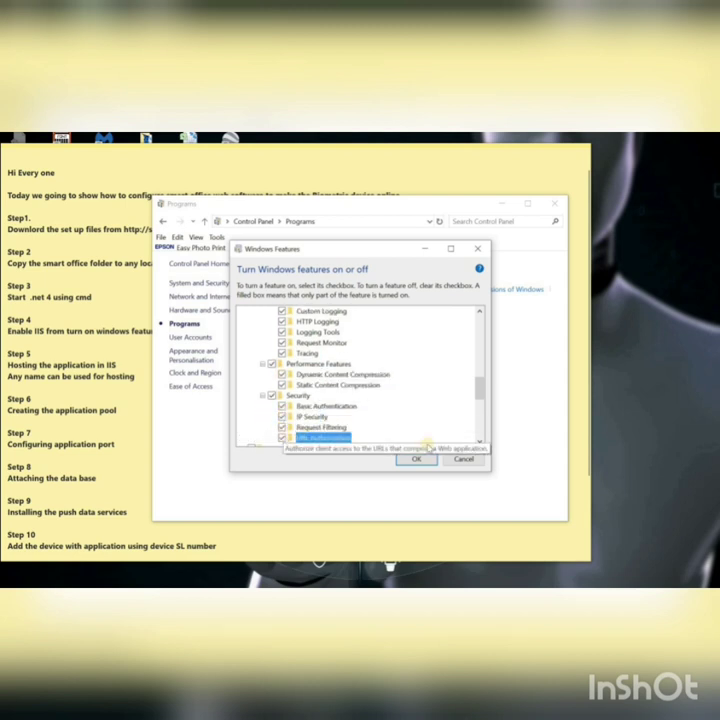
click(479, 446)
click(479, 446)
click(479, 446)
click(479, 446)
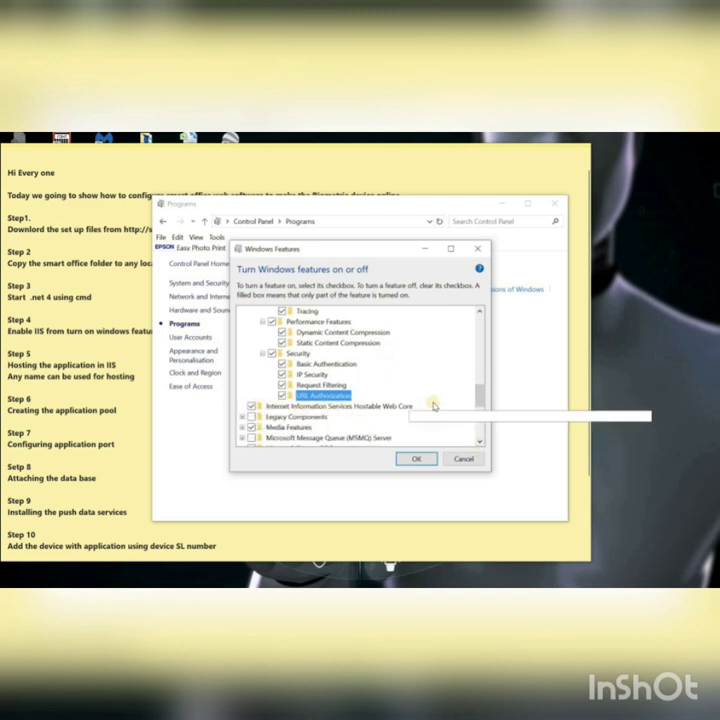
drag(480, 400, 478, 333)
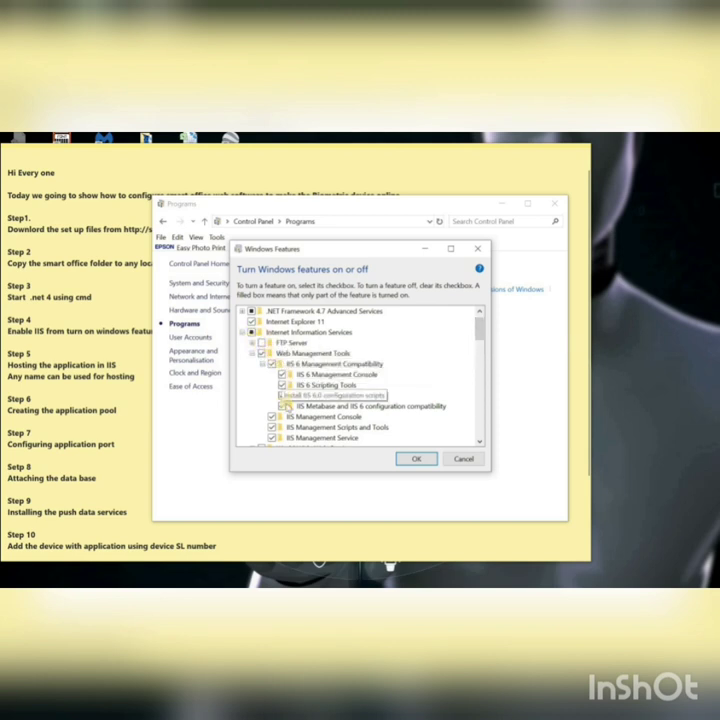
click(406, 460)
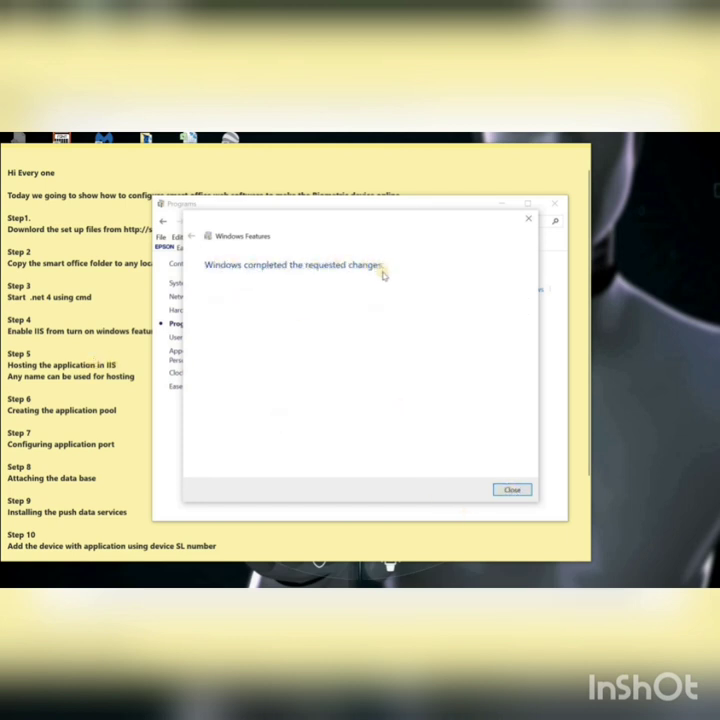
Step: Close the finished Windows Features dialog and the Programs Control Panel window
click(513, 490)
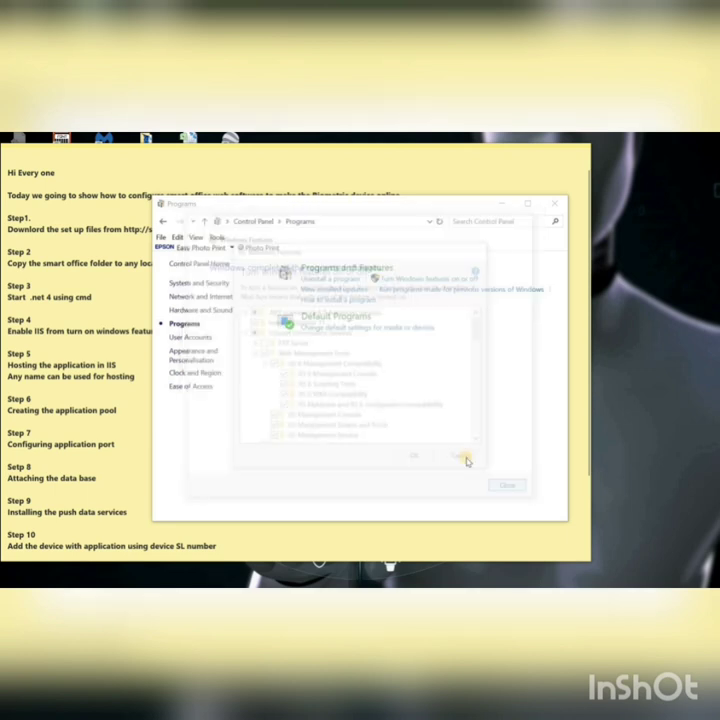
click(554, 204)
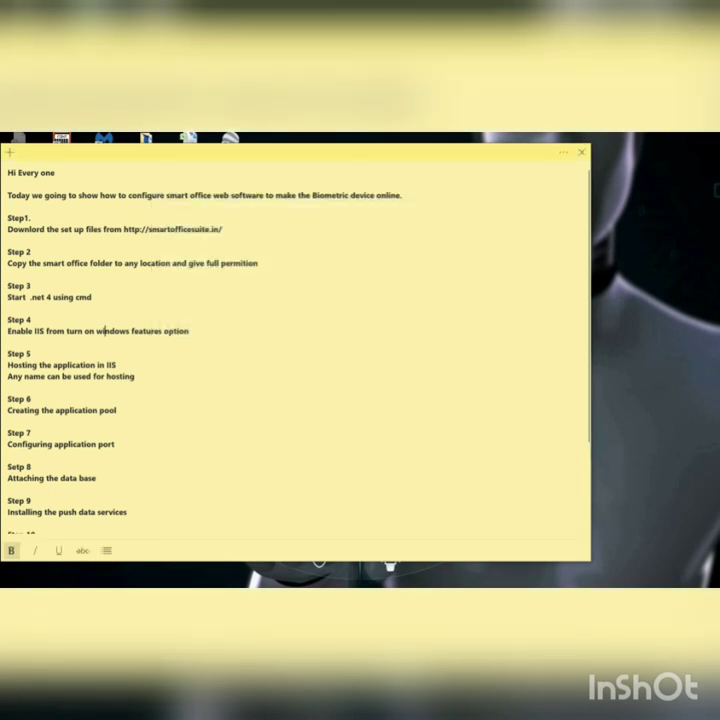
Step: Launch IIS Manager from an 'inetm' Start search, then highlight the Step 5 hosting instructions in Sticky Notes
click(82, 561)
text(ine)
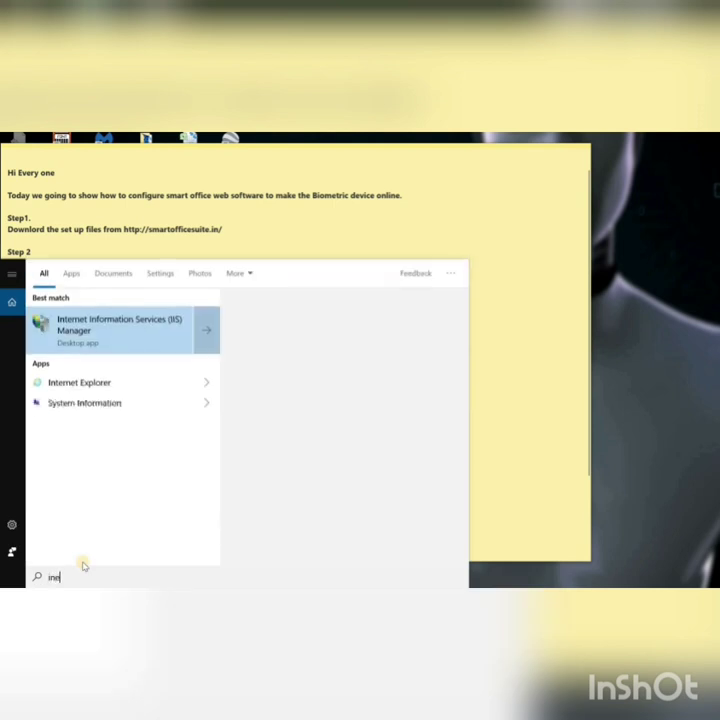
text(tm)
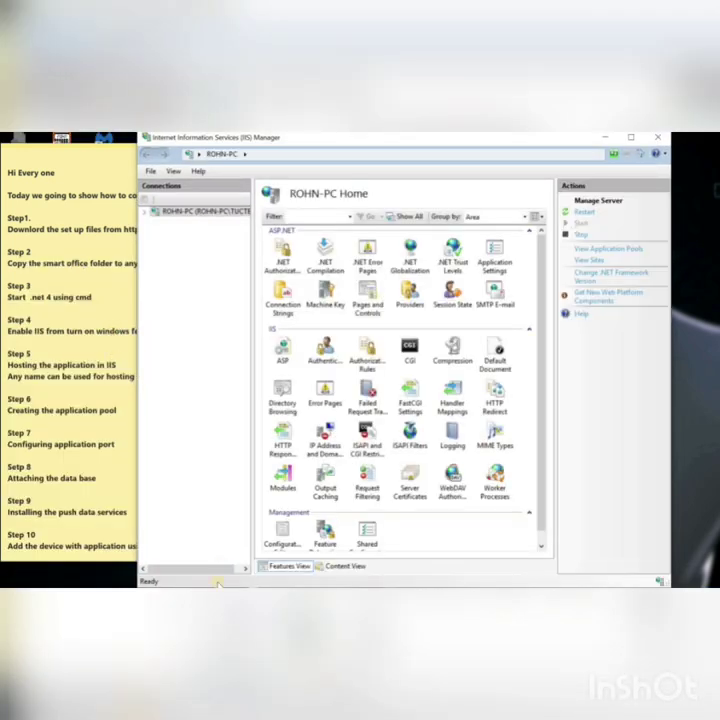
click(78, 405)
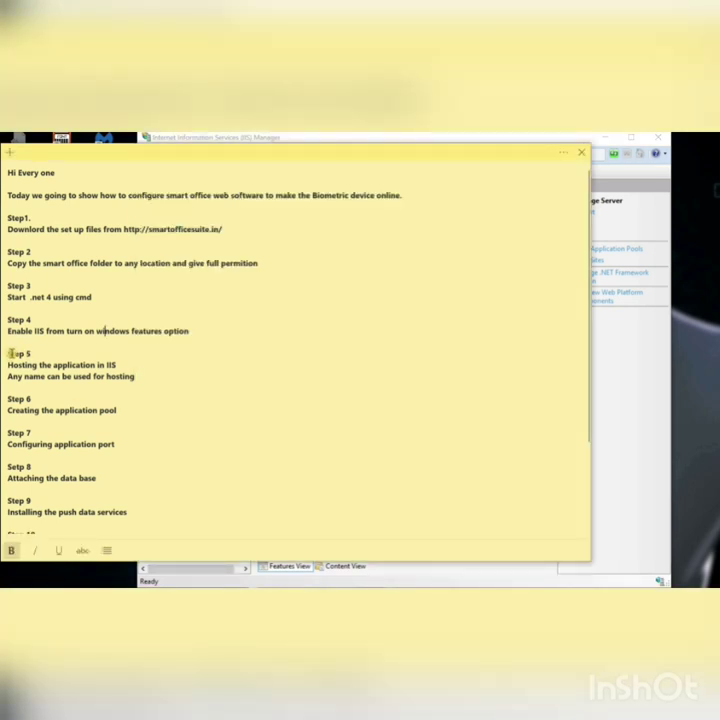
drag(30, 355, 142, 378)
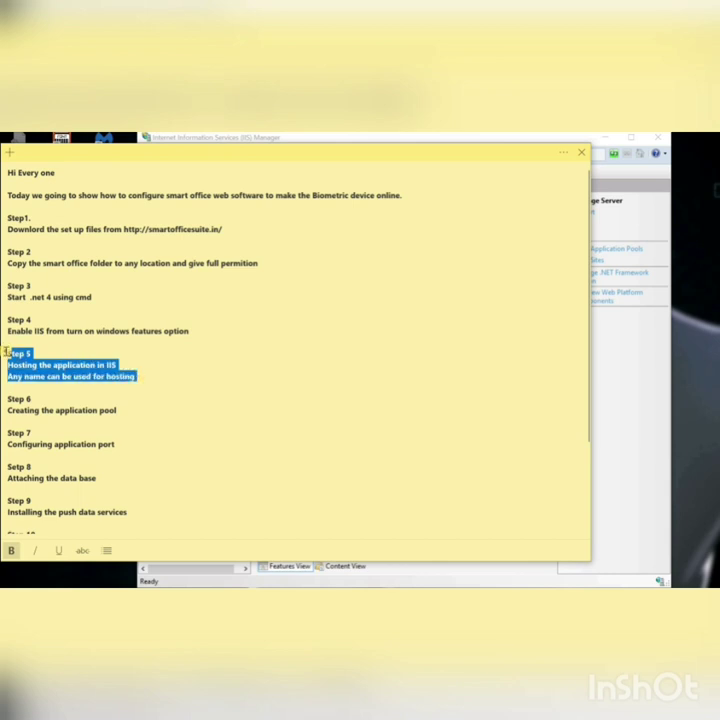
drag(7, 352, 85, 386)
Step: Expand the server node in IIS Manager's Connections pane and show its Application Pools
click(623, 404)
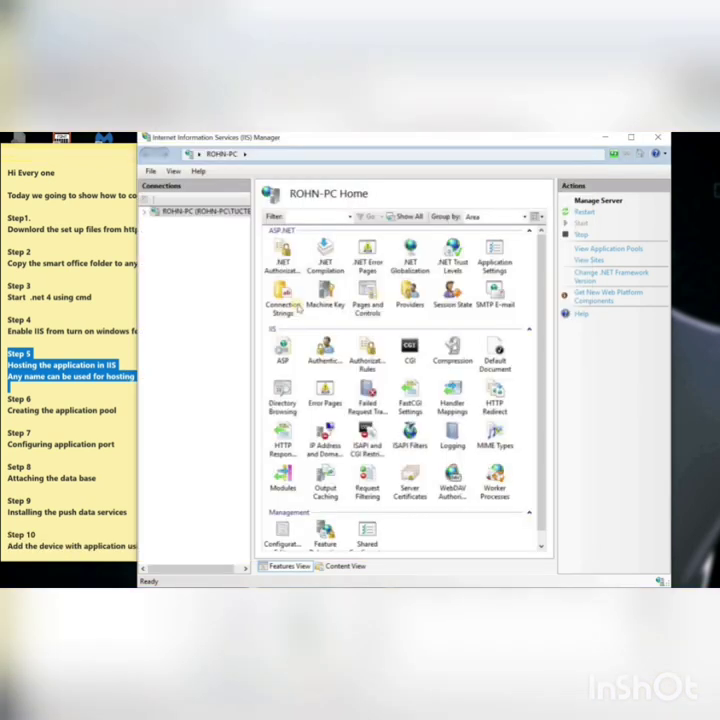
right_click(167, 217)
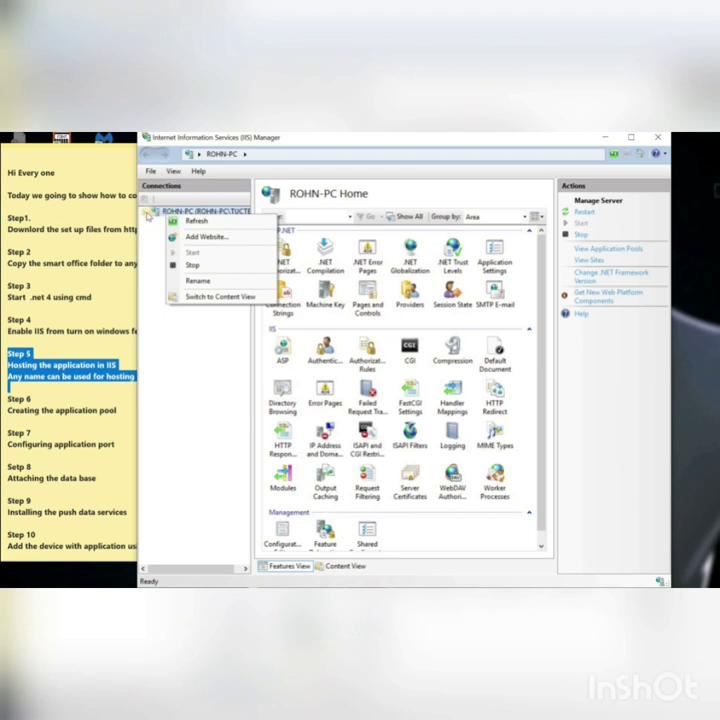
click(148, 213)
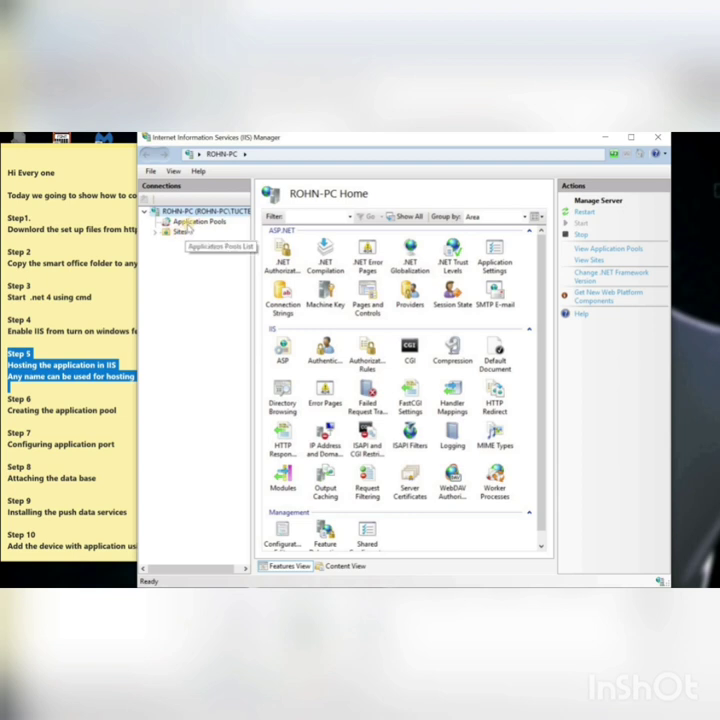
click(185, 224)
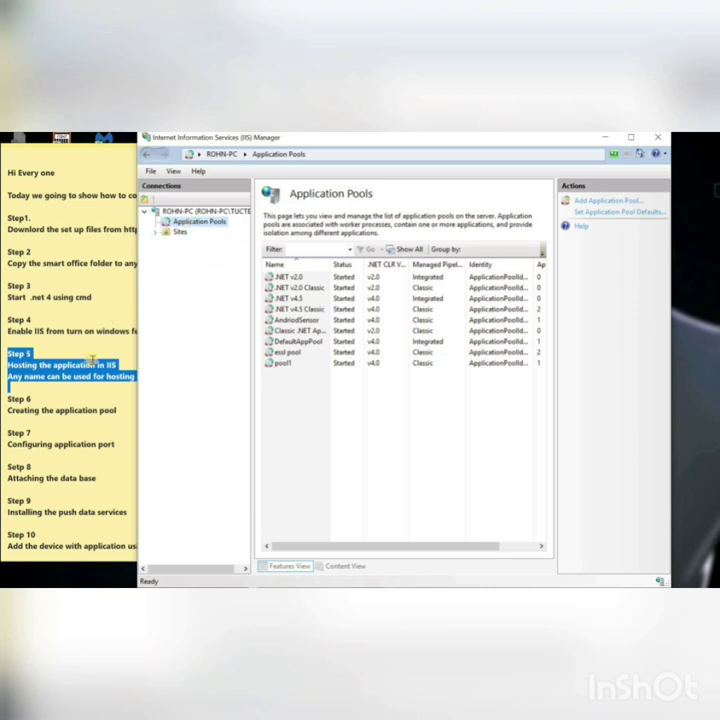
Step: Add application pool POOL5 using .NET CLR v4.0.30319 and Classic pipeline mode
right_click(203, 224)
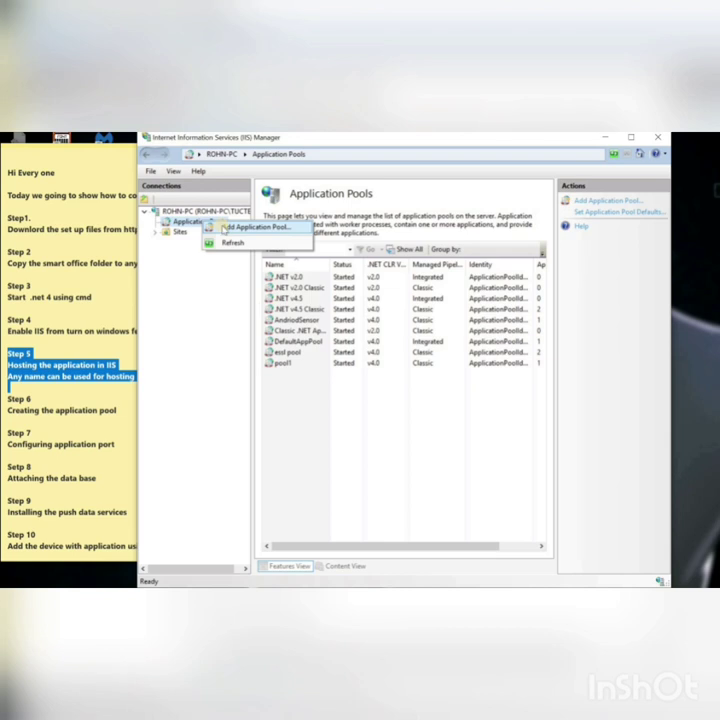
click(224, 229)
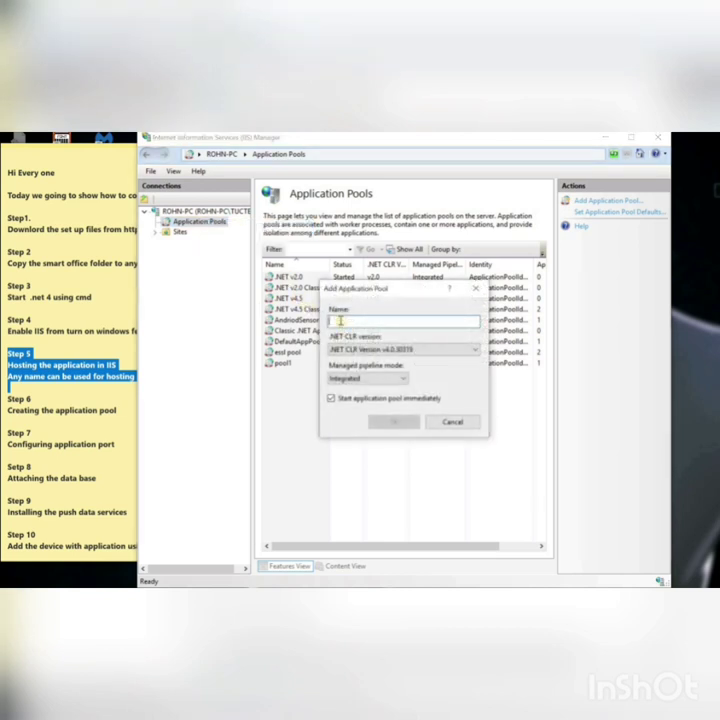
text(R)
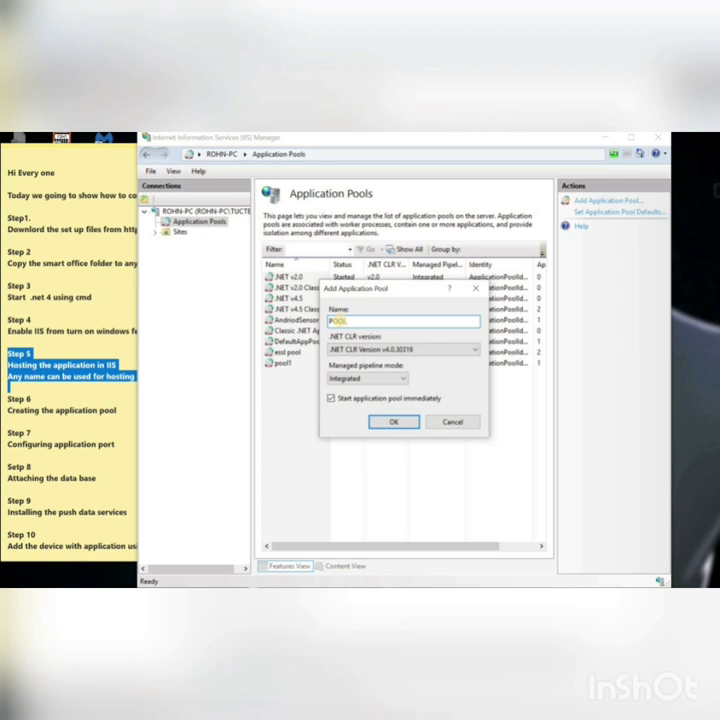
click(447, 349)
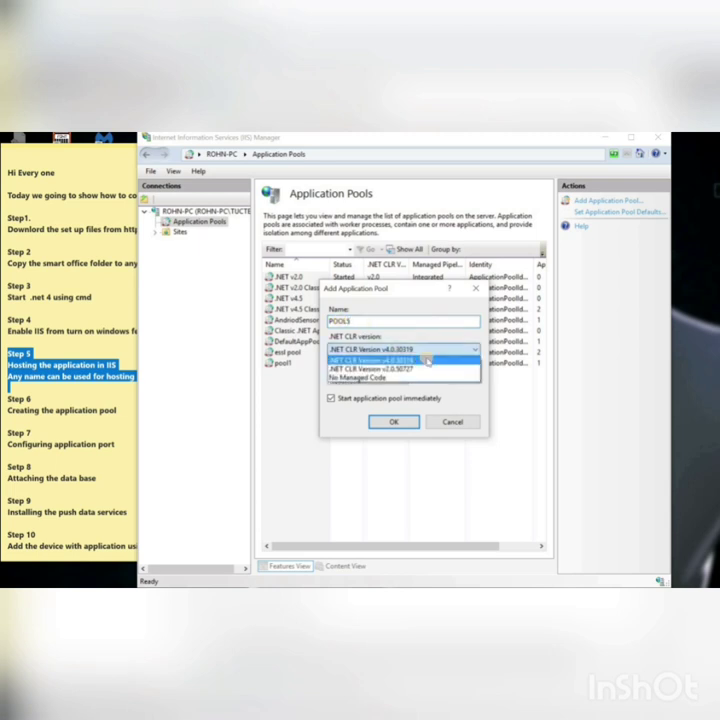
click(428, 360)
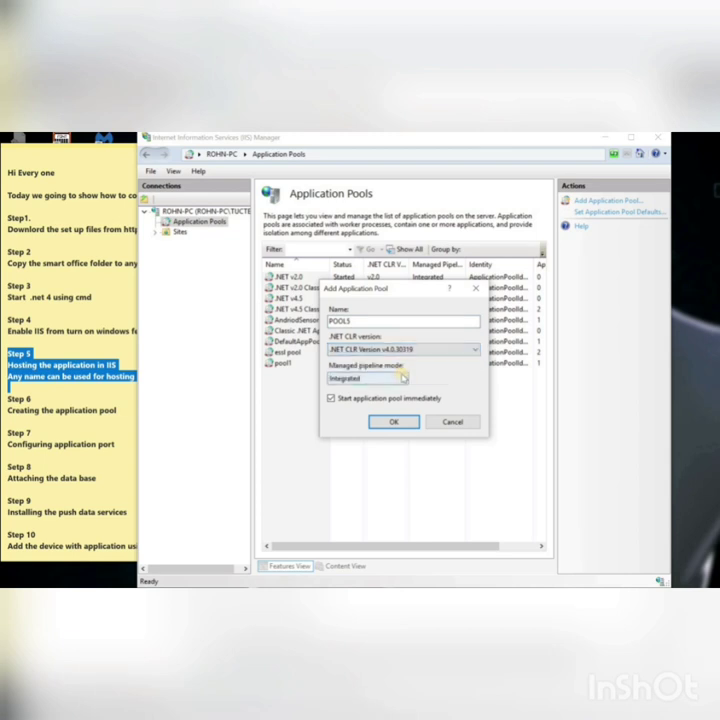
click(403, 377)
click(372, 396)
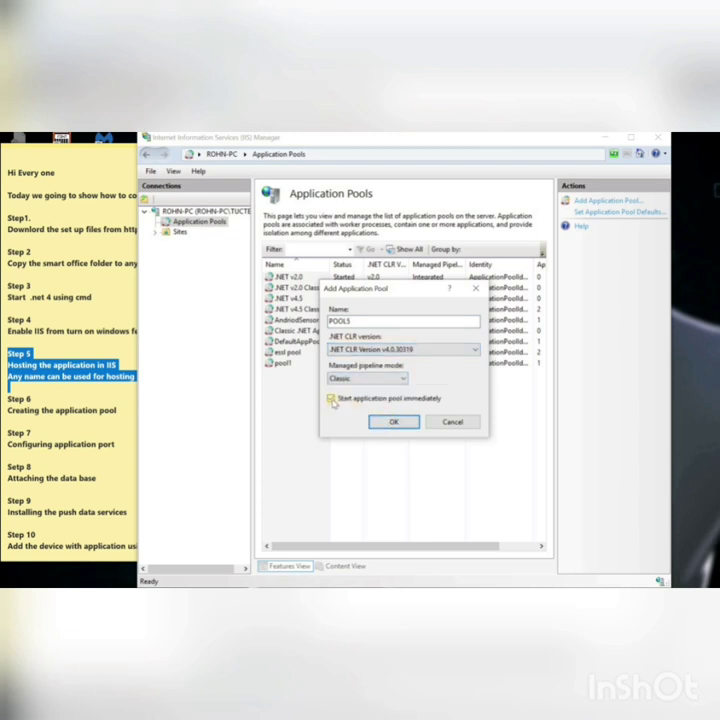
click(394, 422)
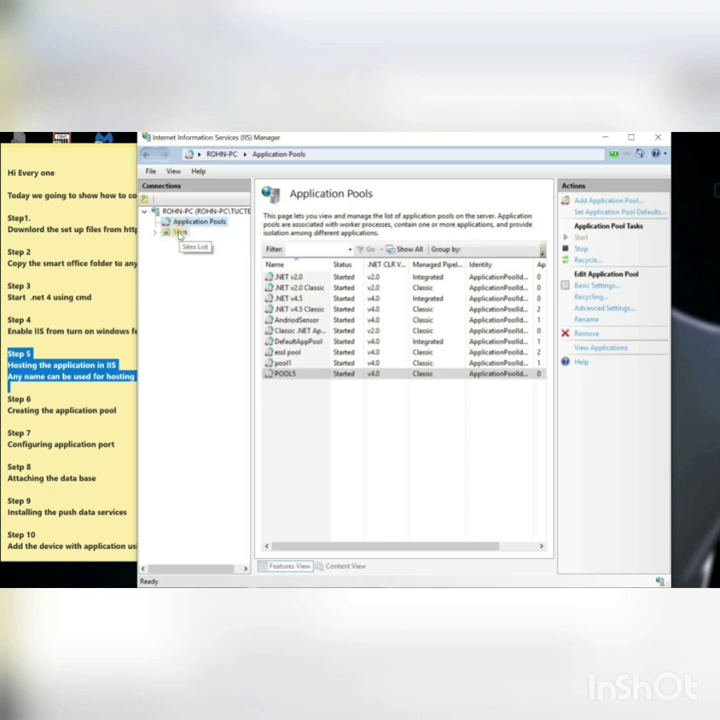
Step: Start a new website named SMARTOFFICE12 and assign it the POOL5 application pool
click(180, 232)
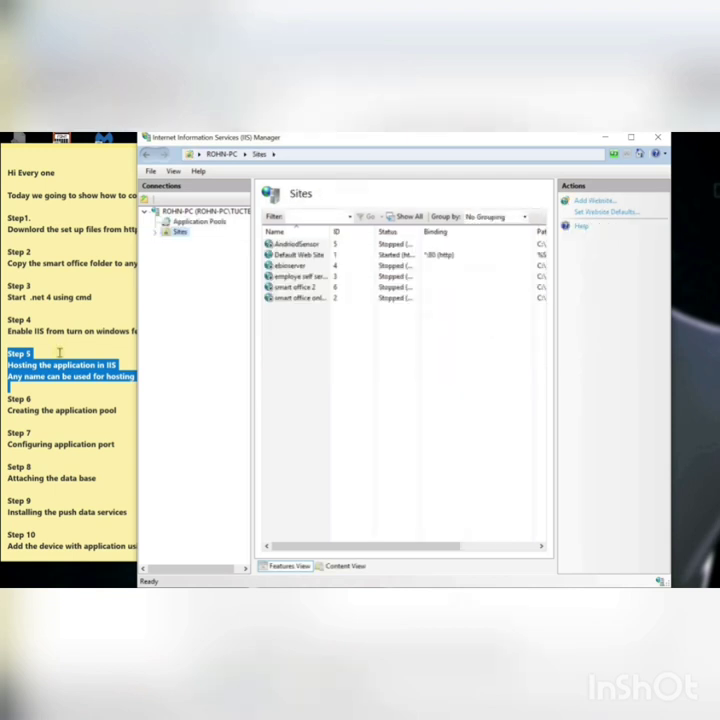
right_click(178, 232)
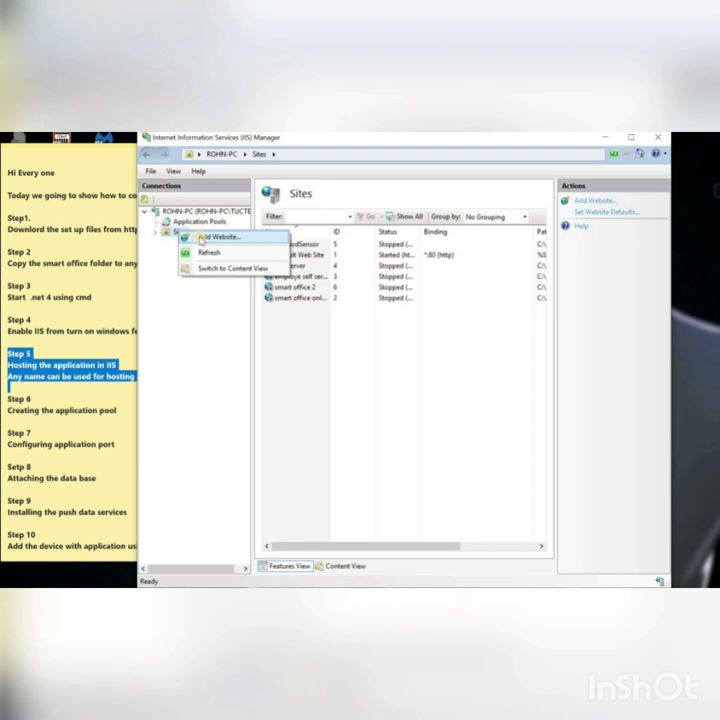
click(200, 237)
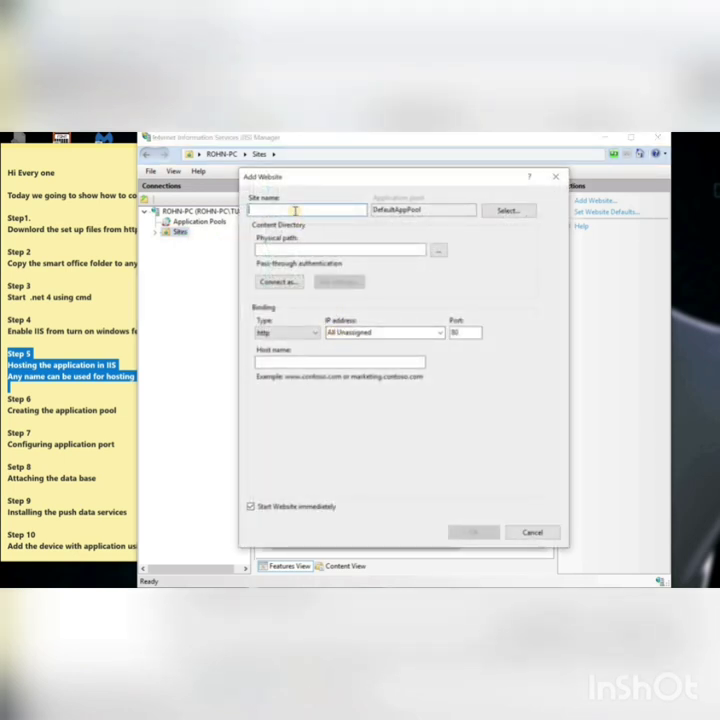
text(SMA)
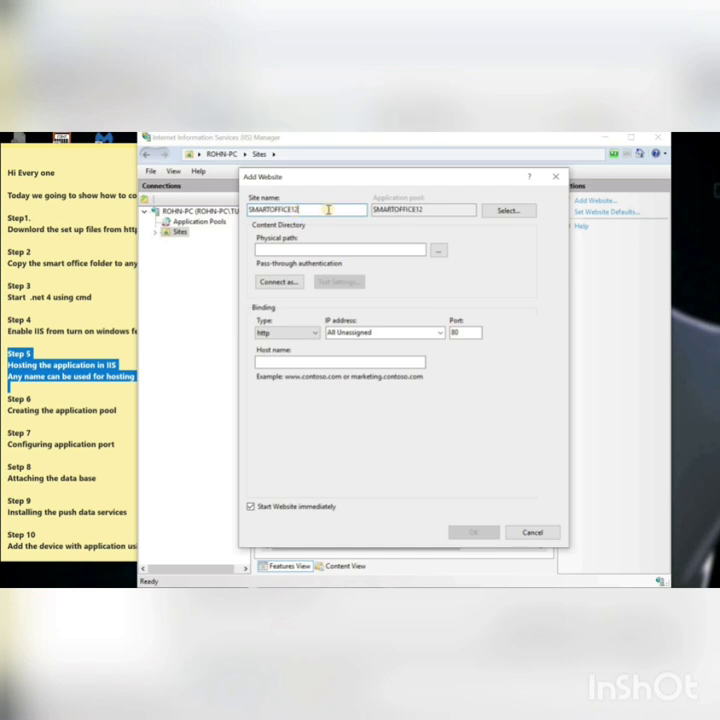
text(RTOFFICE12)
click(497, 212)
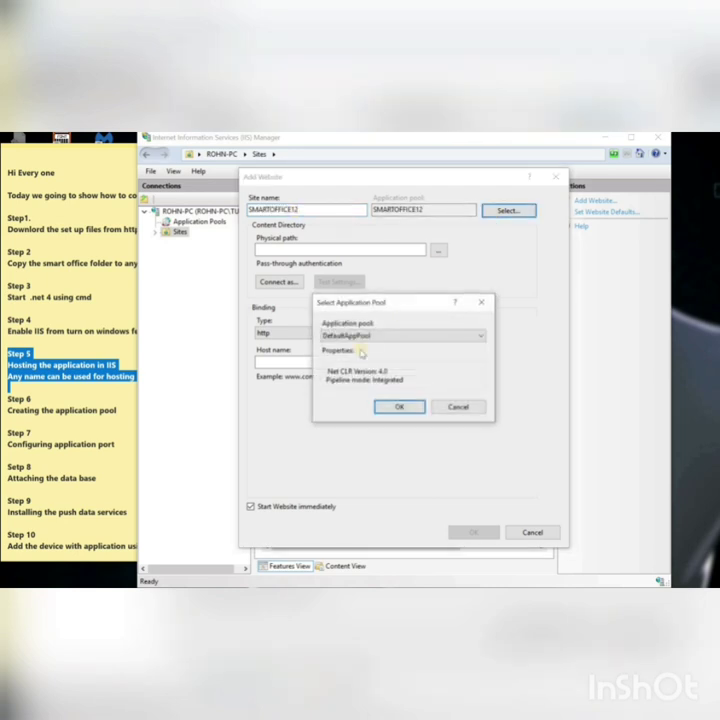
click(455, 340)
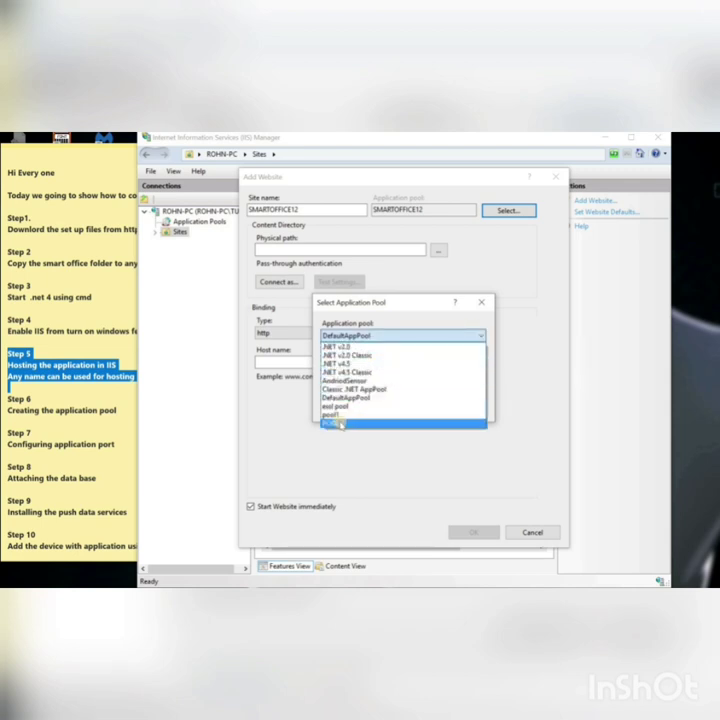
click(338, 424)
click(400, 408)
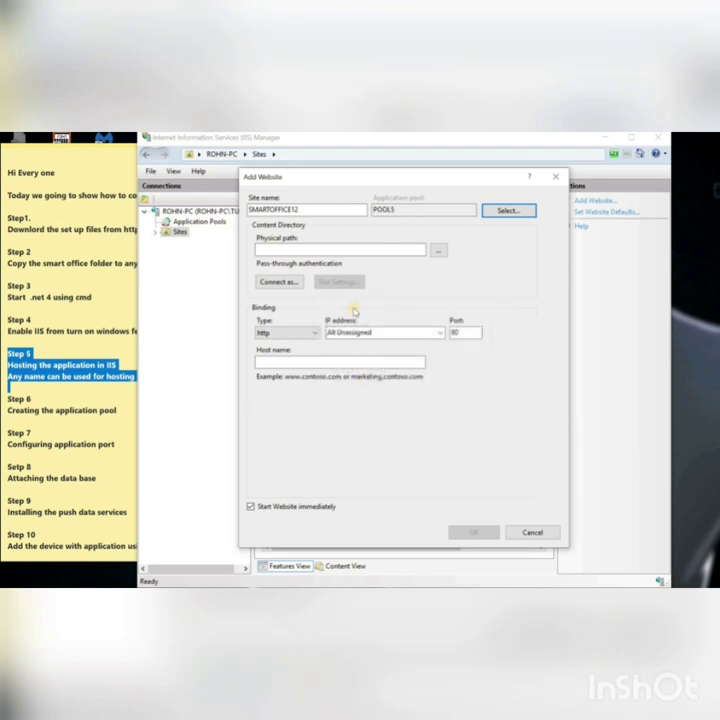
Step: Set the new site's physical path to C:\SmartOfficeOnline
click(266, 248)
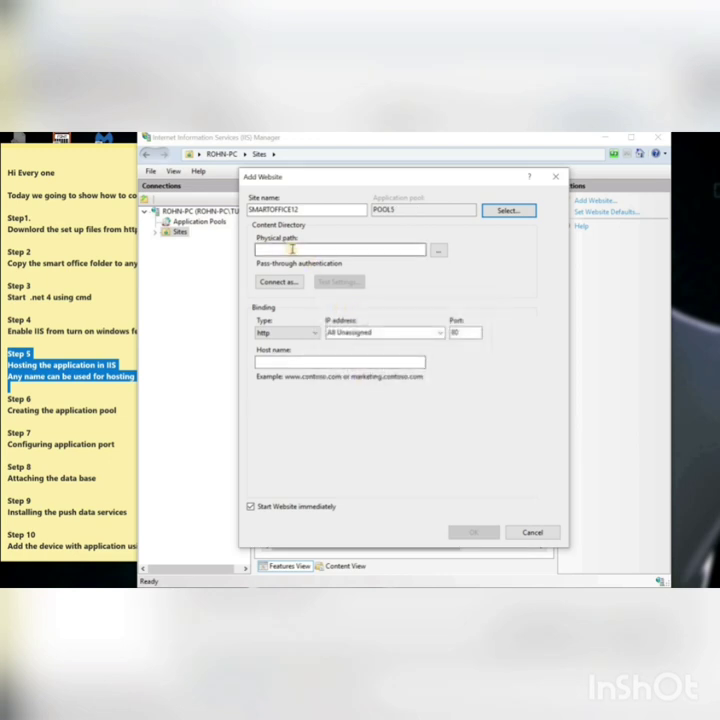
click(439, 251)
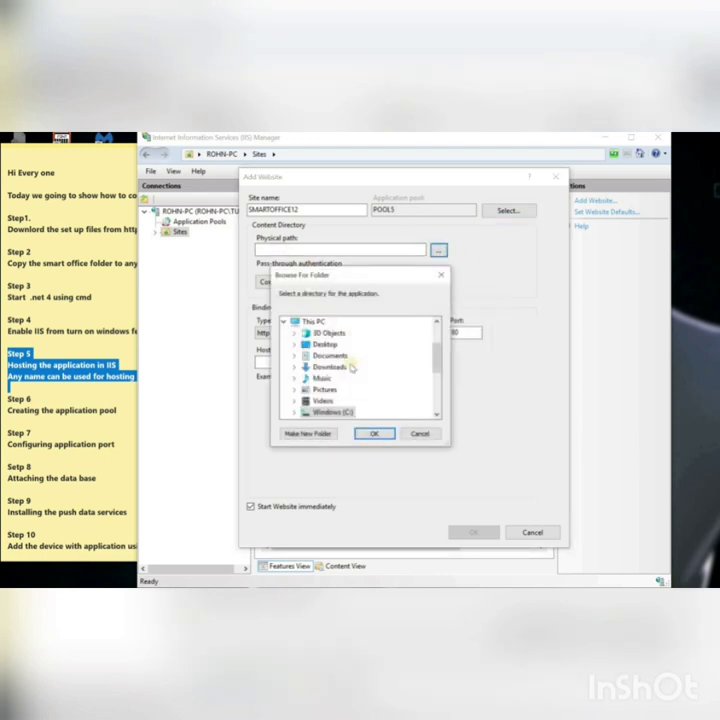
double_click(325, 412)
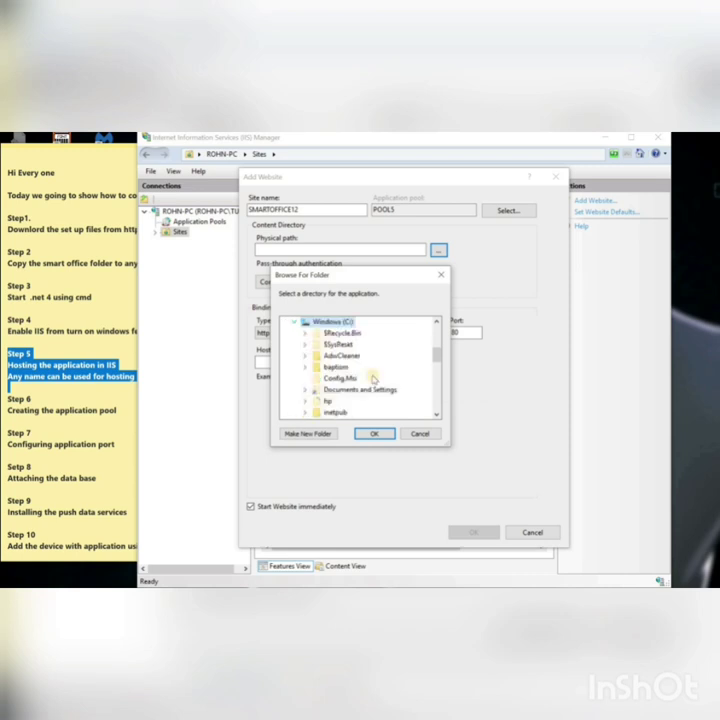
click(437, 377)
click(436, 384)
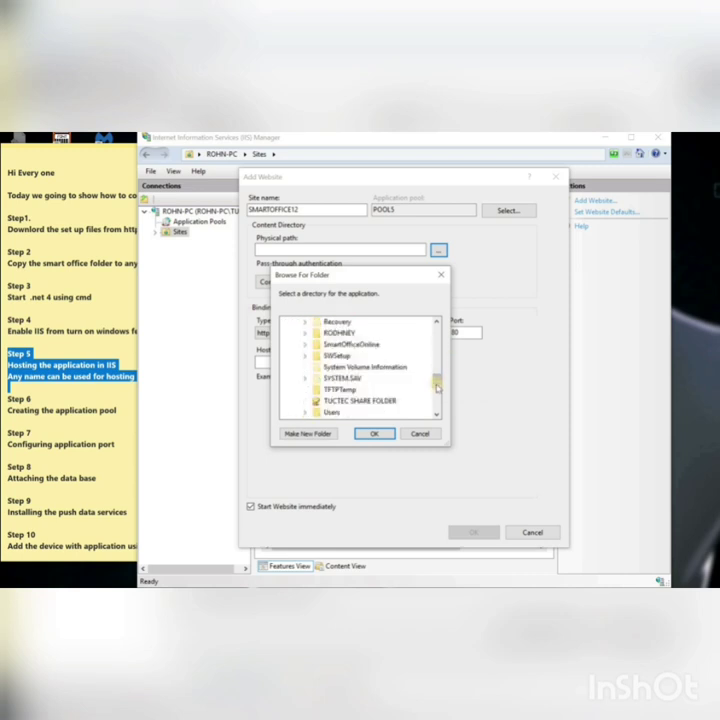
click(348, 345)
click(373, 433)
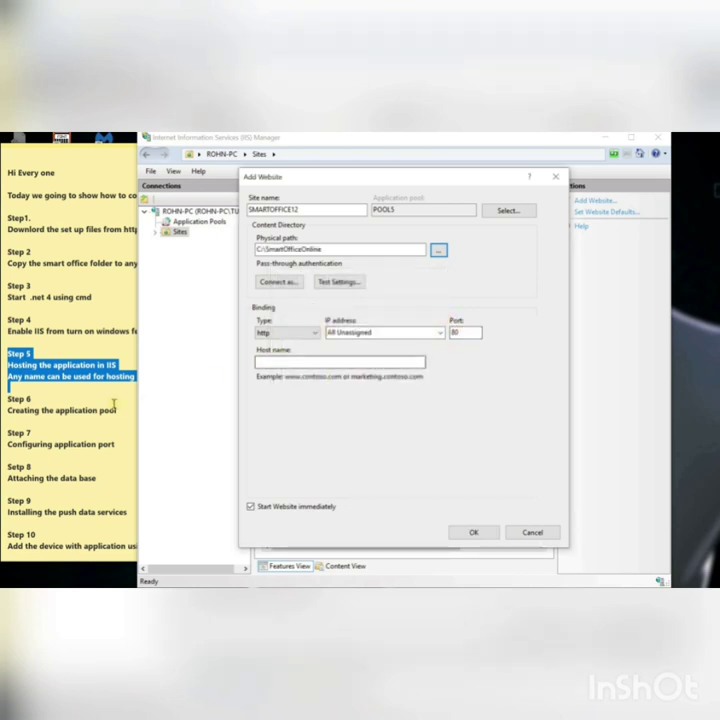
Step: Highlight the Step 6 and Step 7 instructions in the sticky notes
click(8, 394)
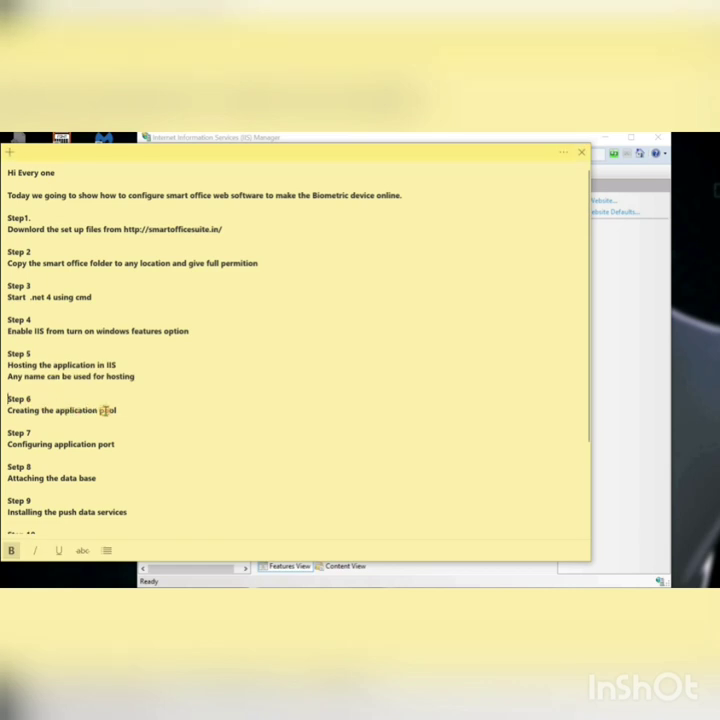
drag(10, 398, 118, 410)
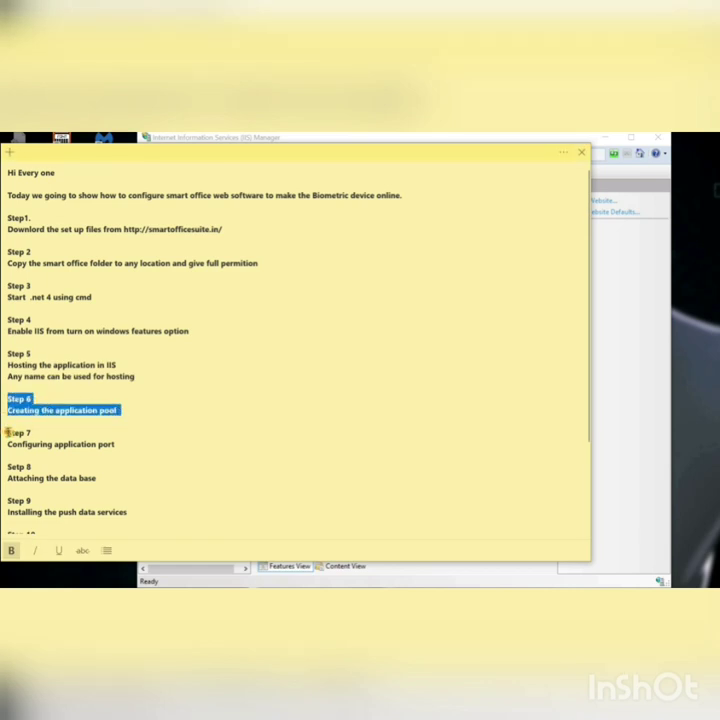
drag(8, 432, 101, 450)
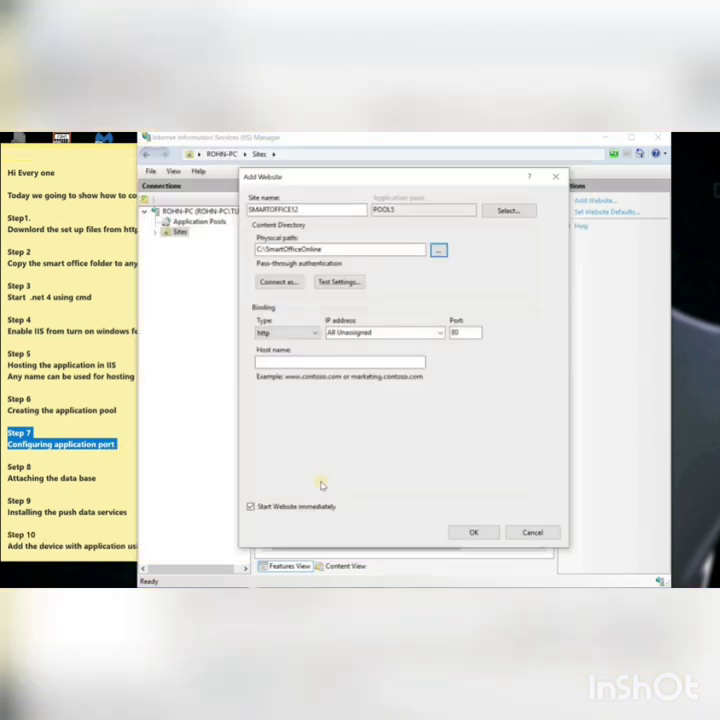
Step: Change the site's port from 80 to 99 and create the website
double_click(463, 332)
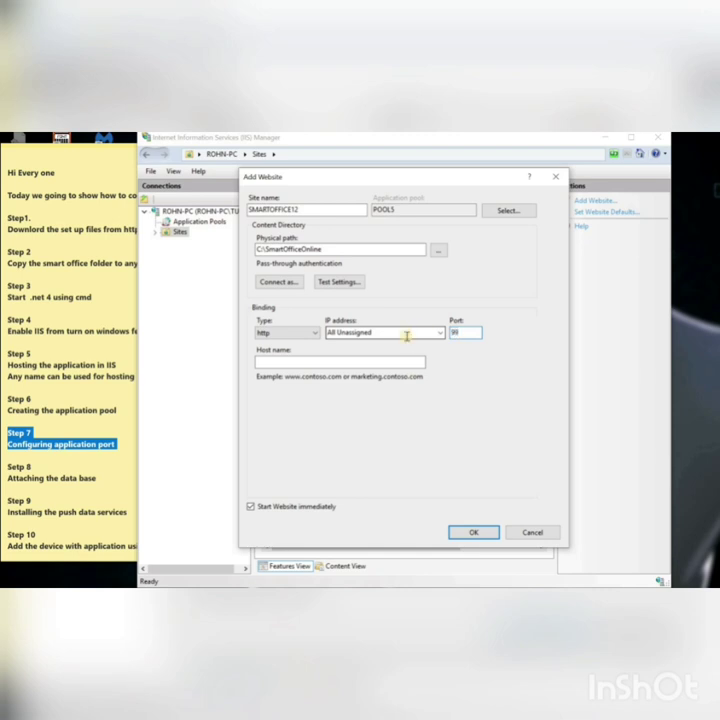
text(99)
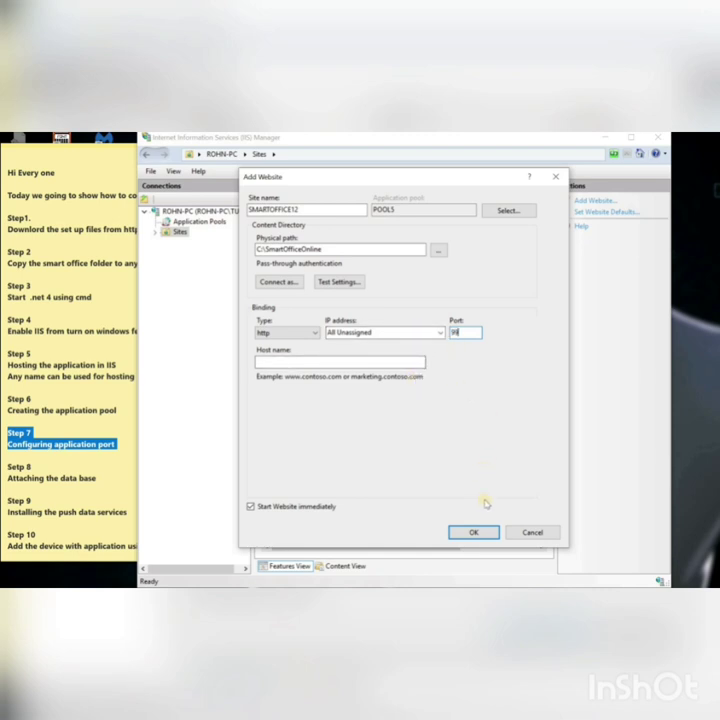
click(475, 531)
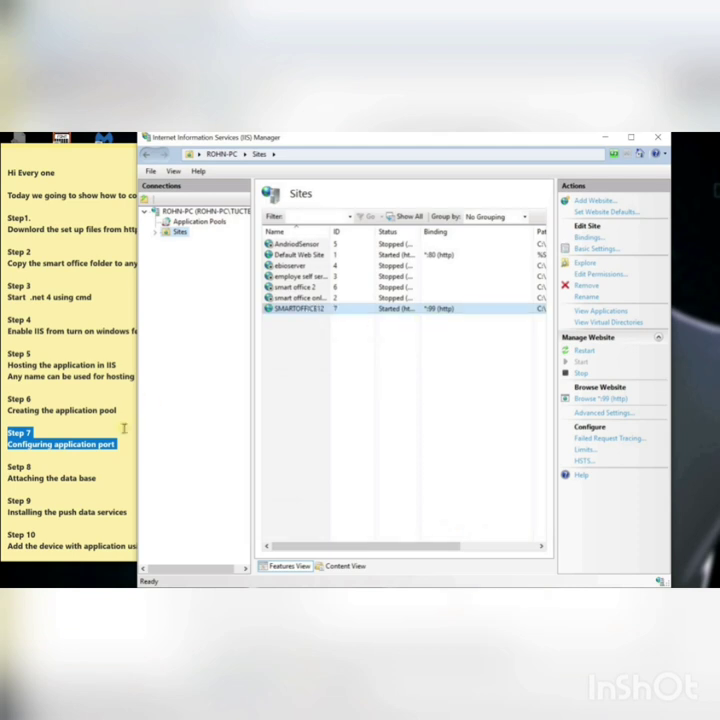
Step: Select the SMARTOFFICE12 site and open its Authentication settings
click(155, 233)
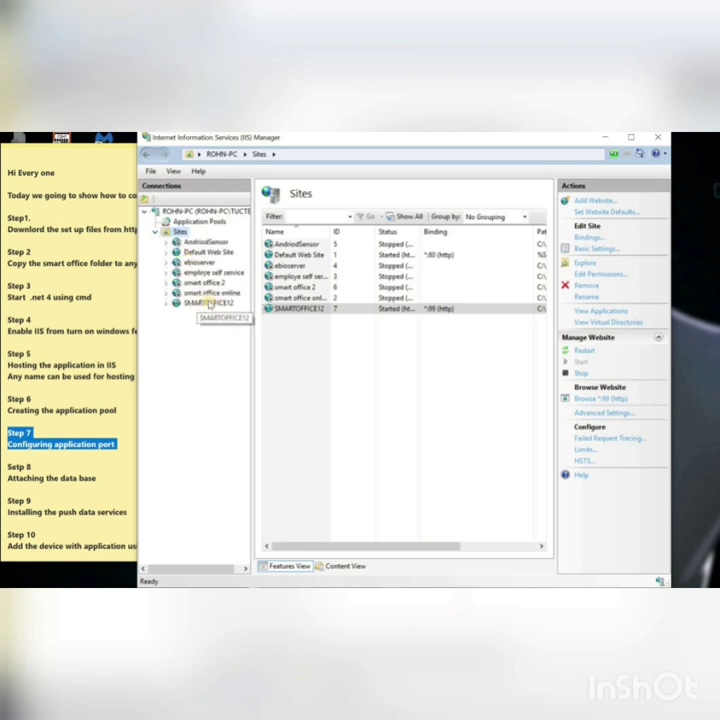
click(216, 303)
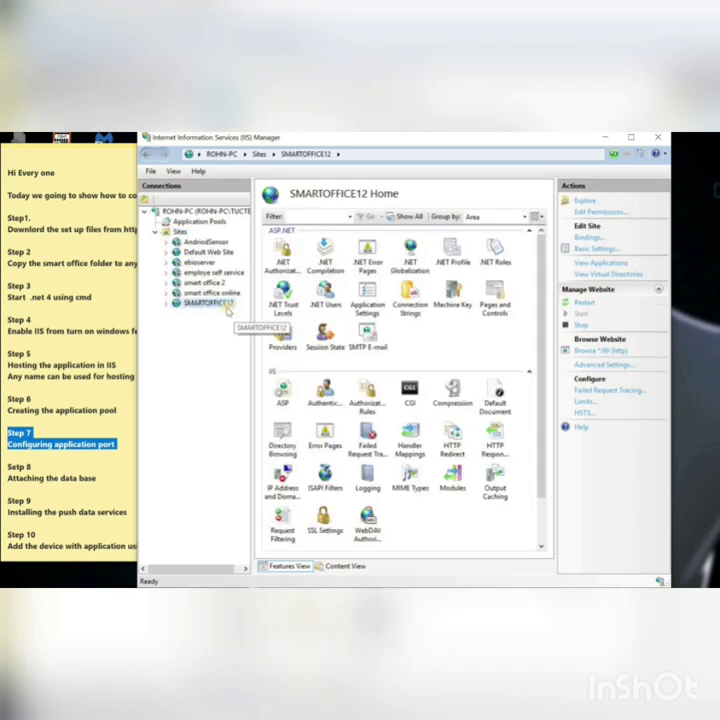
click(631, 139)
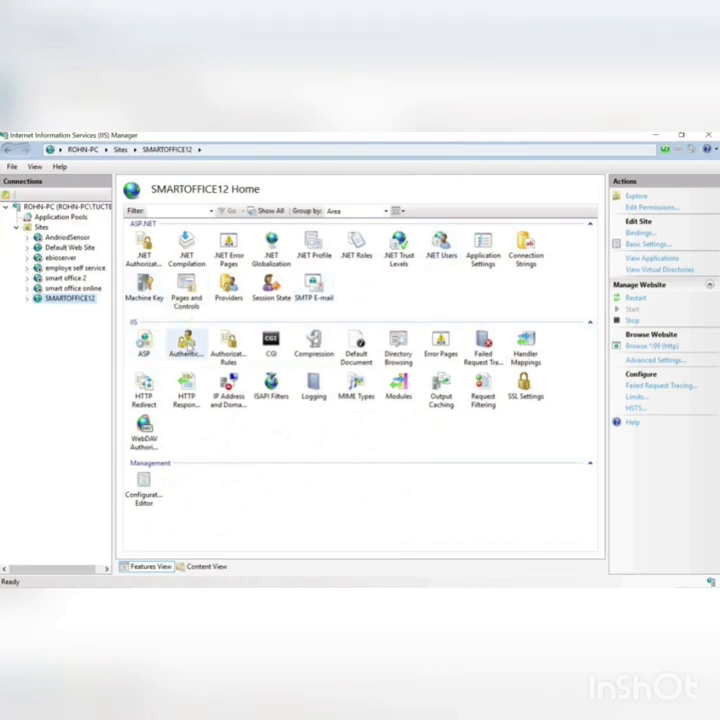
click(188, 345)
double_click(188, 345)
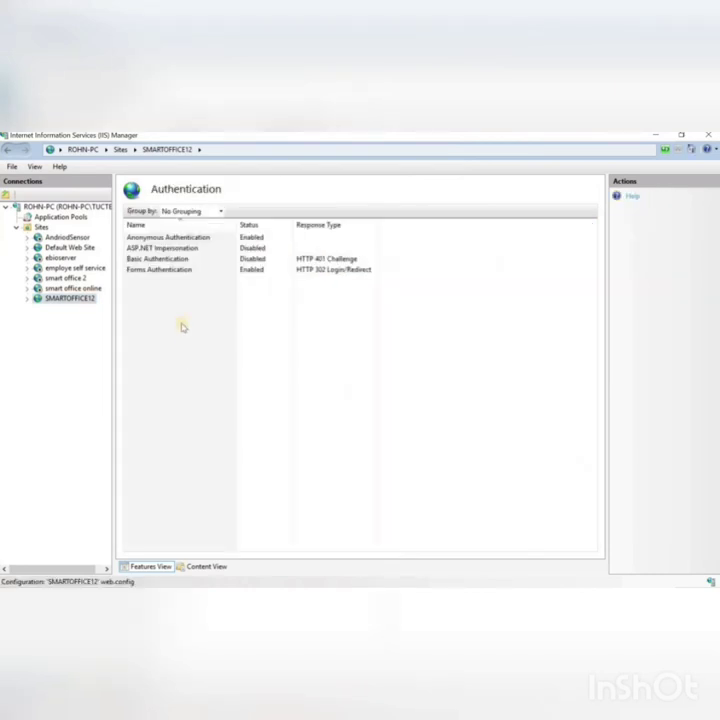
Step: Enable ASP.NET Impersonation and Basic Authentication for SMARTOFFICE12
click(168, 248)
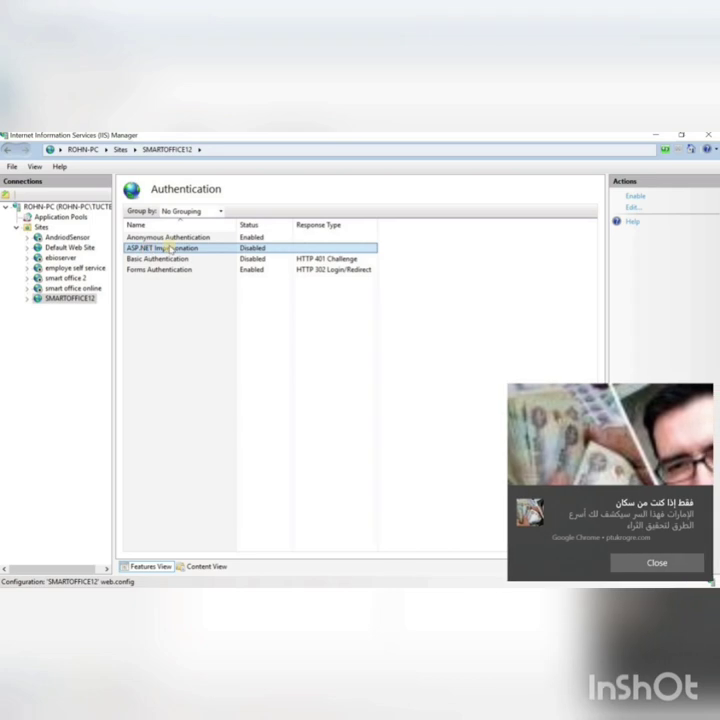
right_click(243, 249)
click(260, 256)
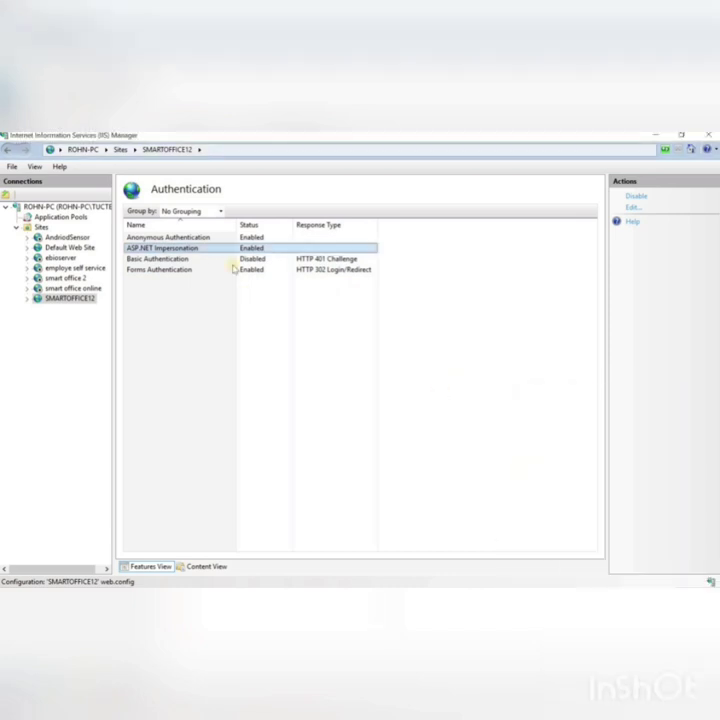
right_click(196, 262)
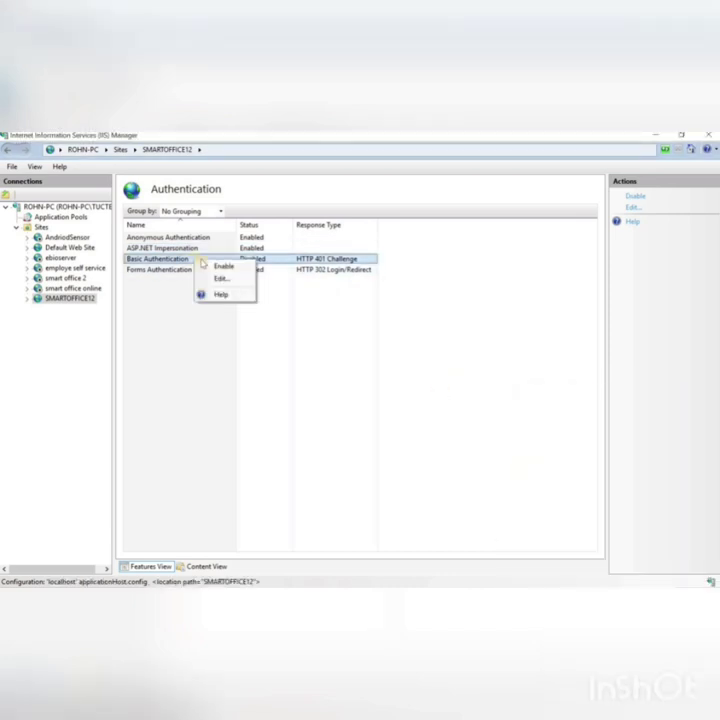
click(222, 266)
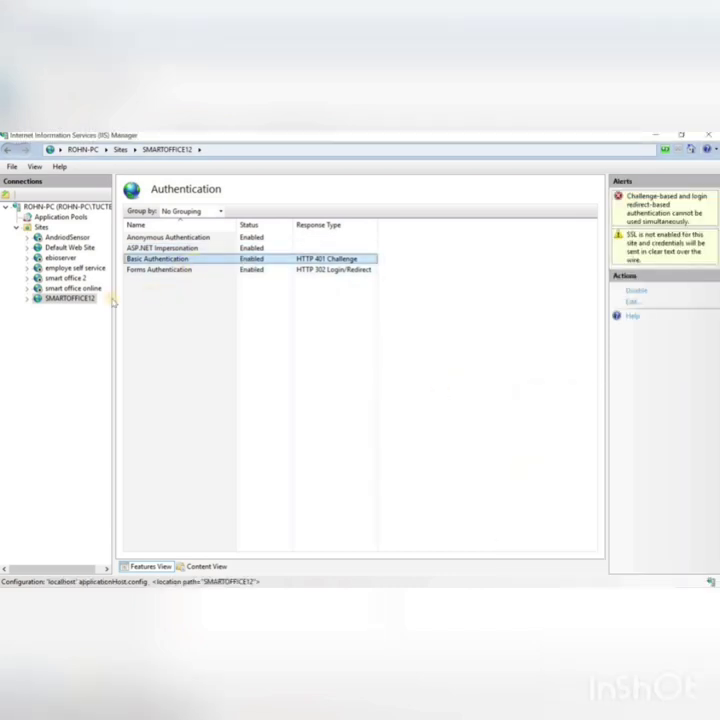
click(90, 298)
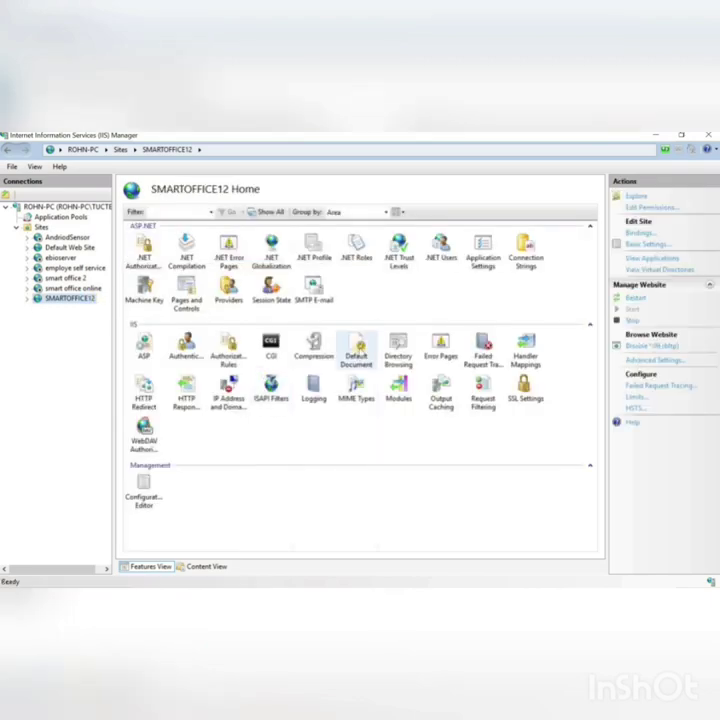
double_click(356, 348)
Step: Move default.aspx to the top of SMARTOFFICE12's default document list, confirming the reorder
click(156, 297)
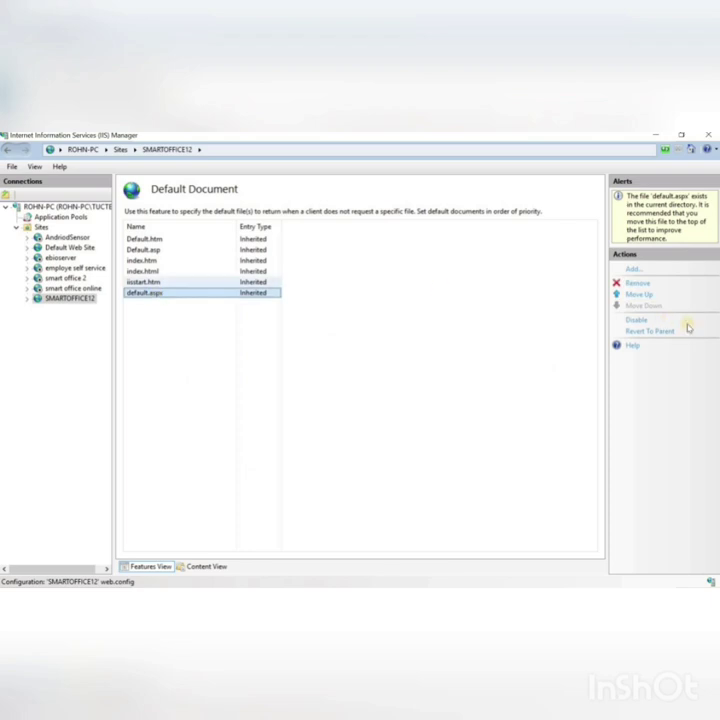
click(644, 295)
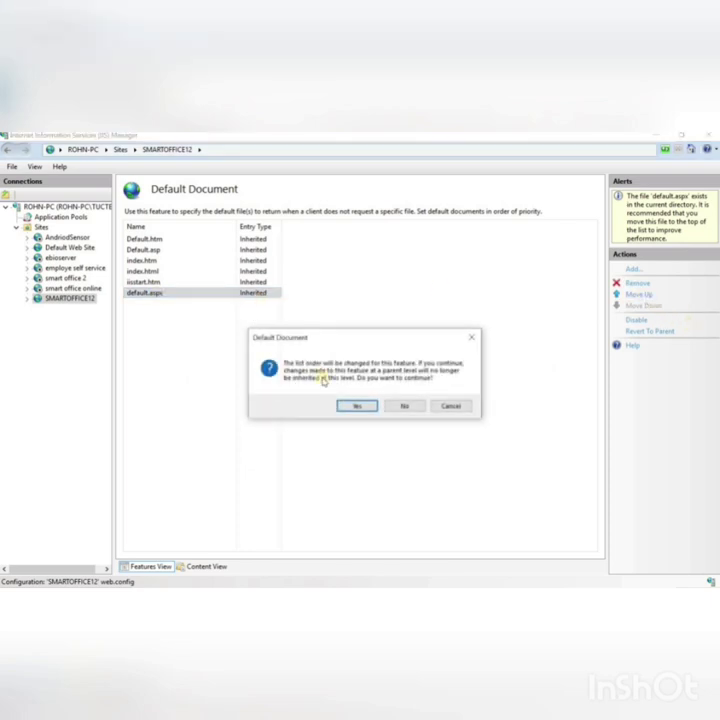
click(355, 403)
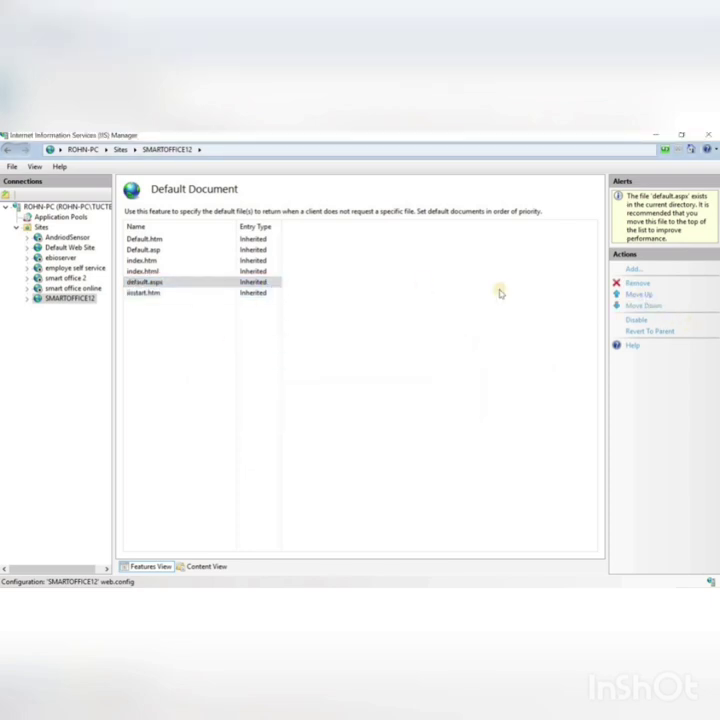
click(633, 296)
click(633, 296)
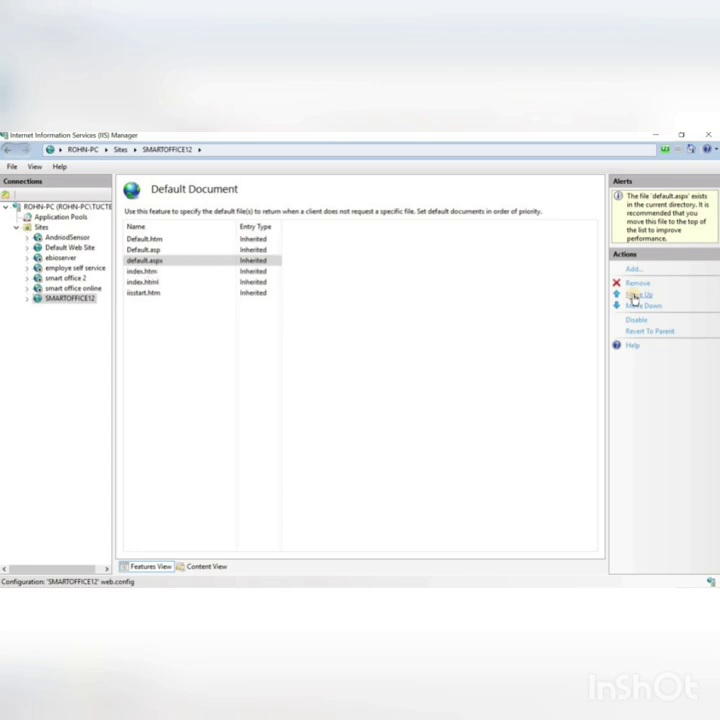
click(633, 296)
click(633, 296)
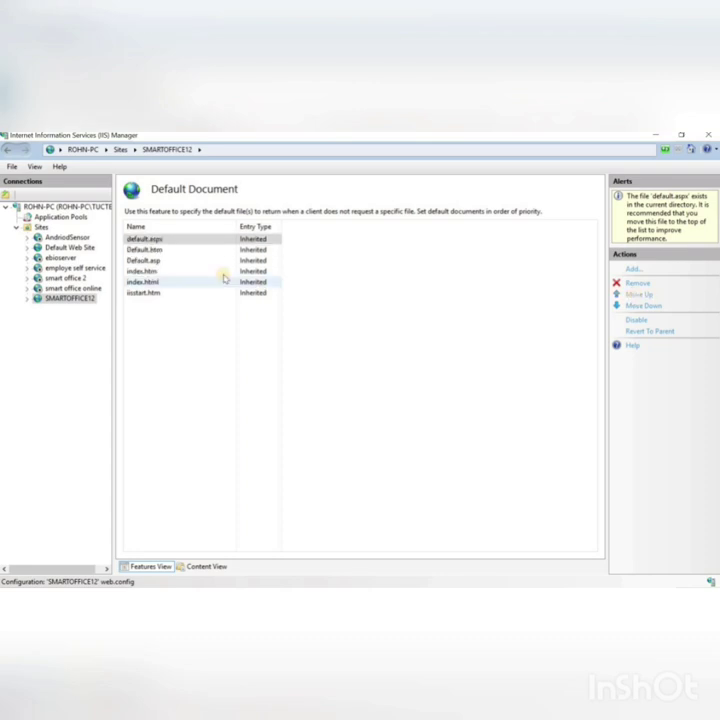
click(78, 299)
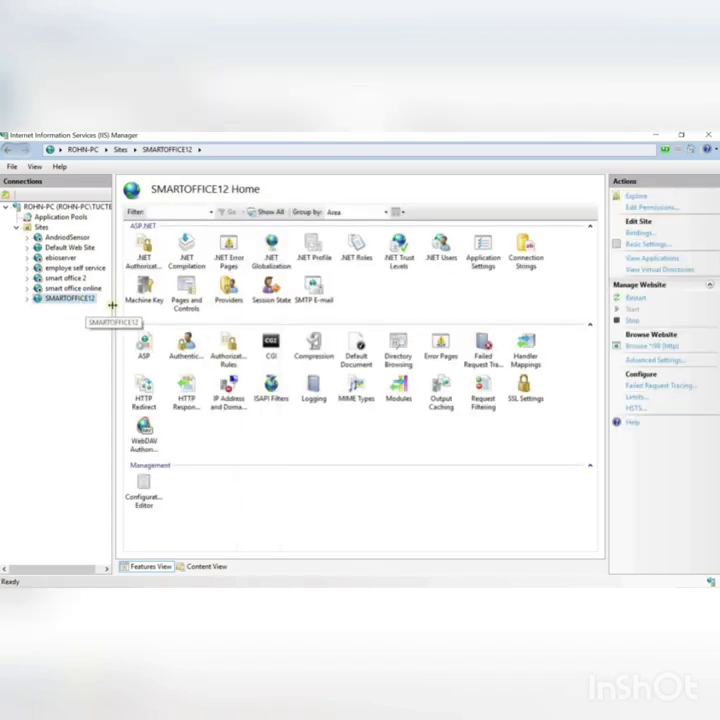
Step: Enable Basic Authentication at the ROHN-PC server level
double_click(90, 207)
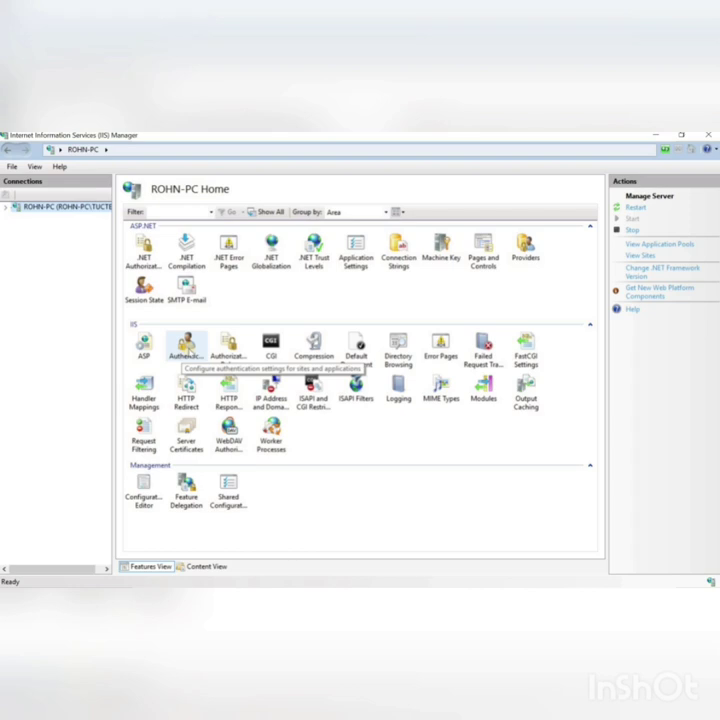
double_click(186, 348)
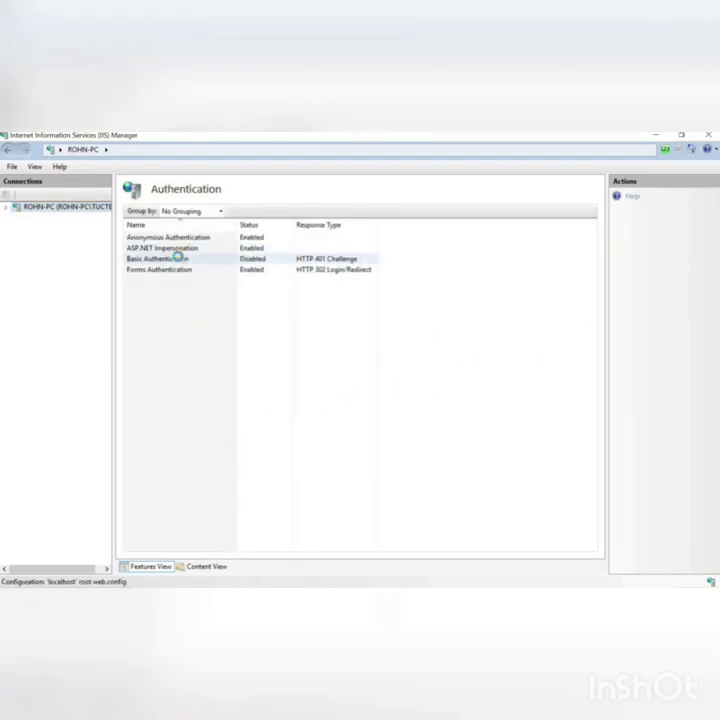
right_click(178, 257)
click(206, 262)
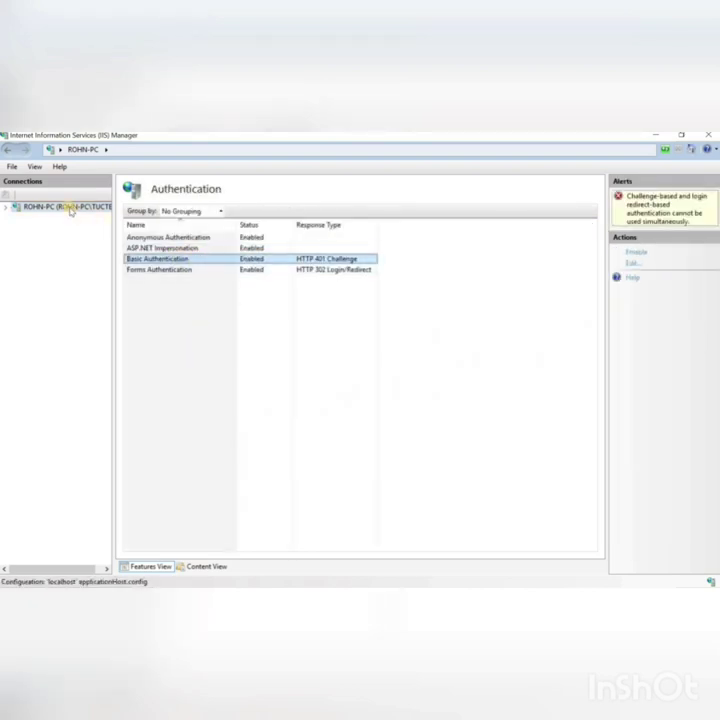
Step: Review ISAPI and CGI Restrictions, select SMARTOFFICE12, and mark the Step 8 notes
double_click(70, 208)
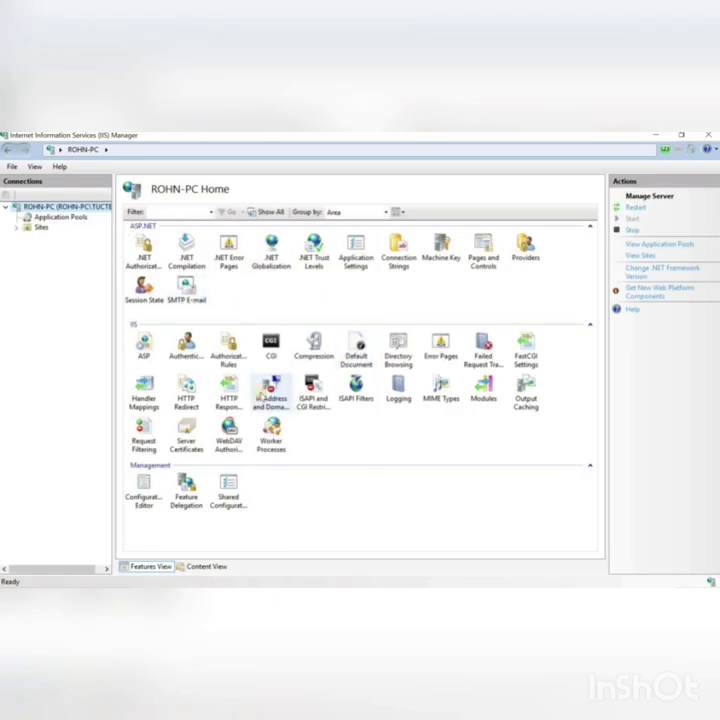
click(313, 400)
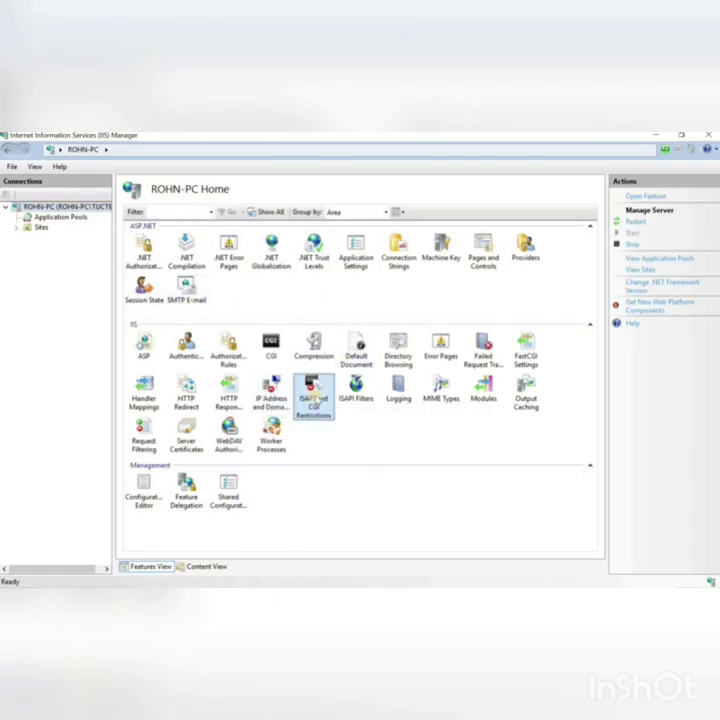
double_click(313, 398)
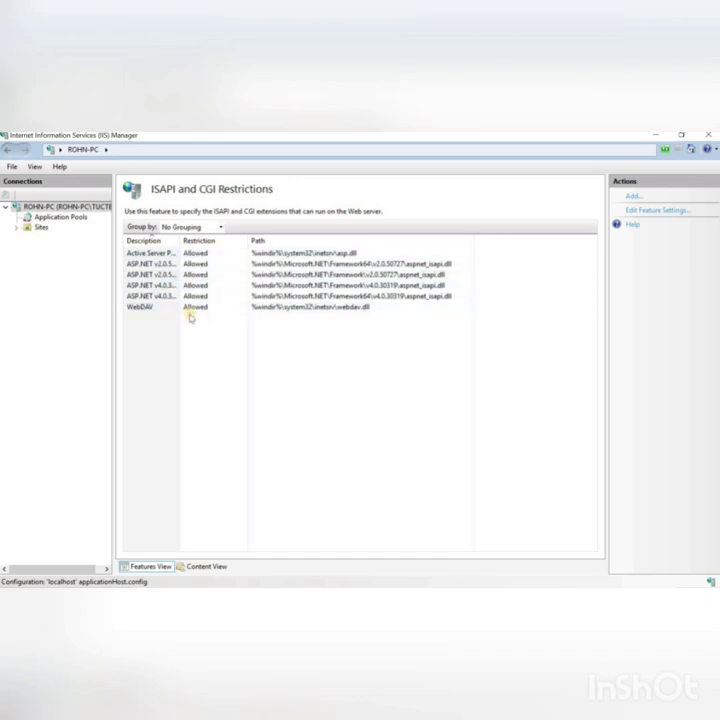
click(16, 227)
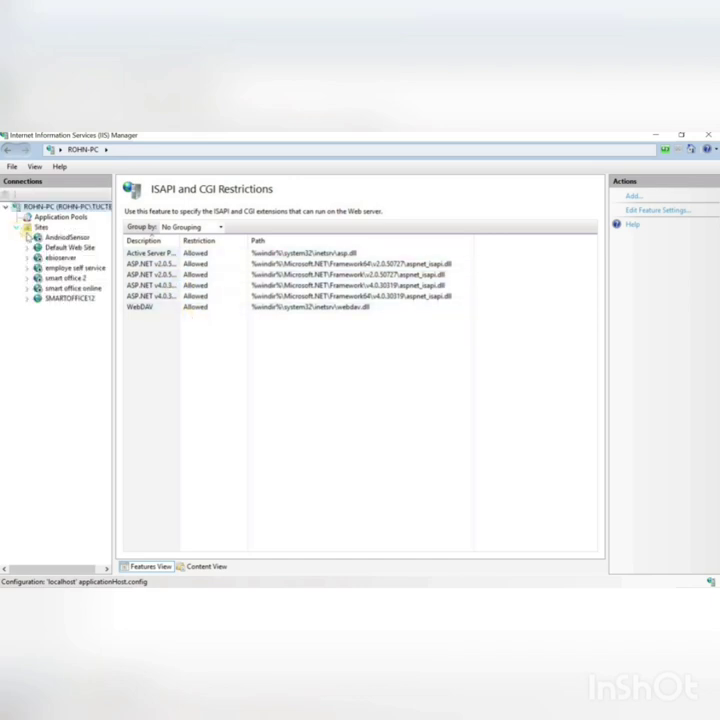
click(65, 299)
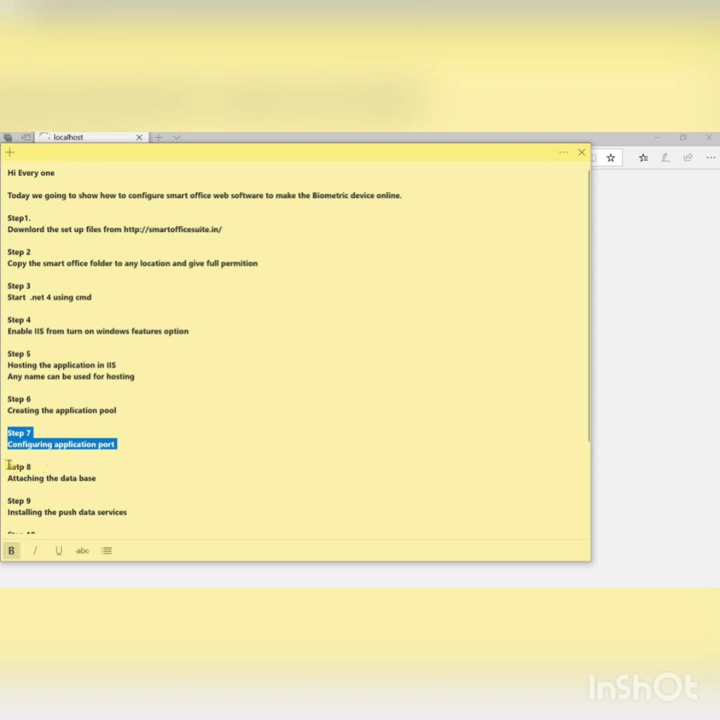
drag(8, 465, 75, 480)
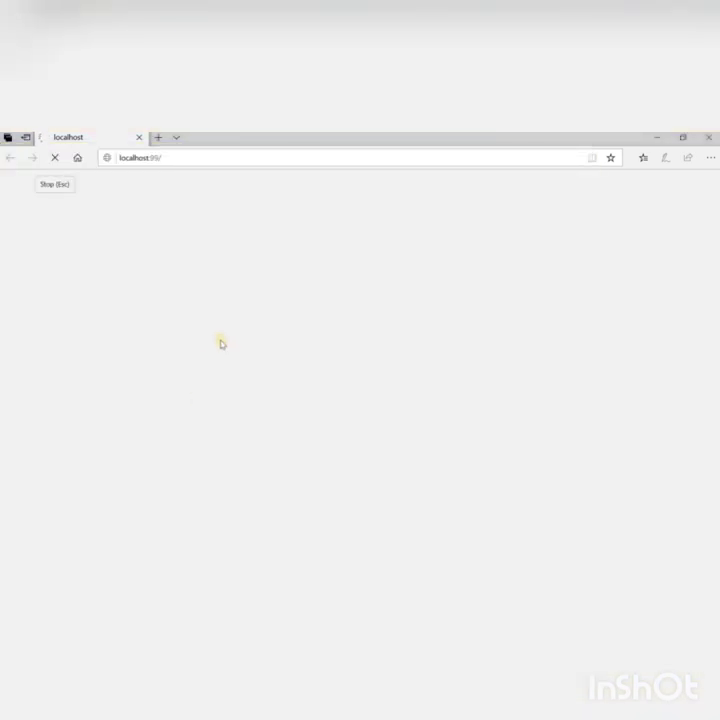
Step: Clear the Edge address bar and submit a first attempt at a localhost address
click(196, 157)
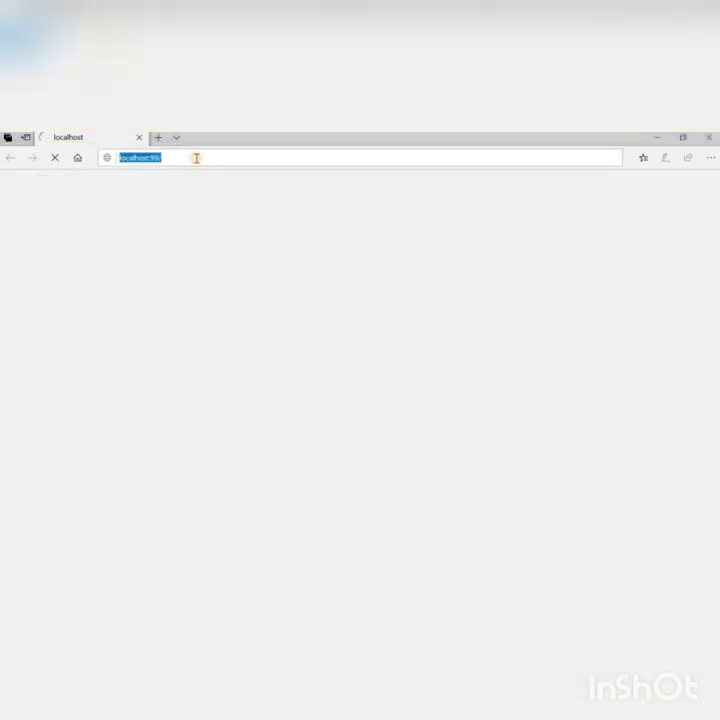
key(BackSpace)
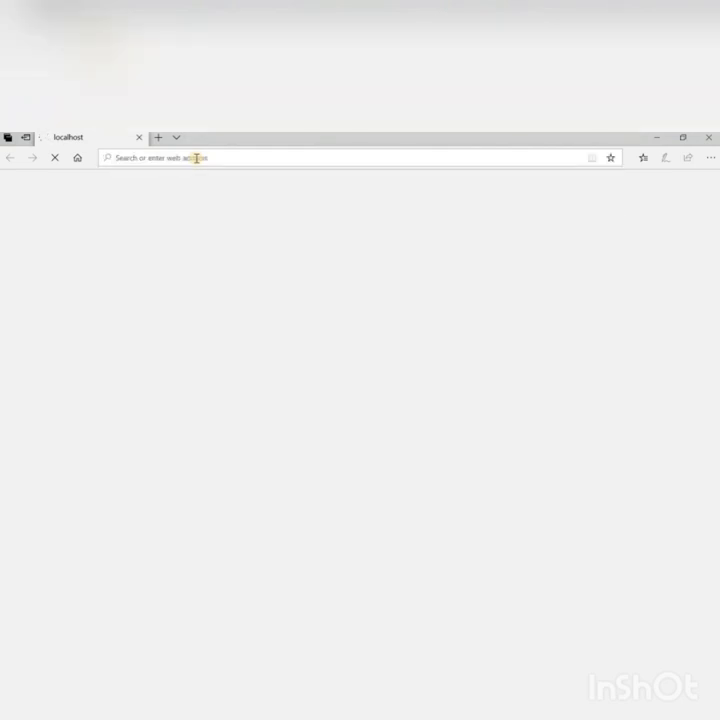
click(197, 157)
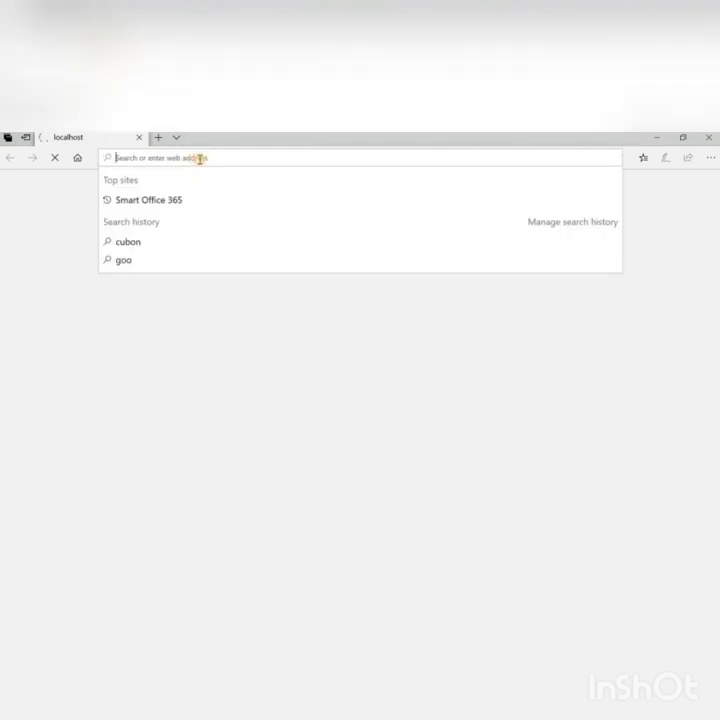
click(230, 299)
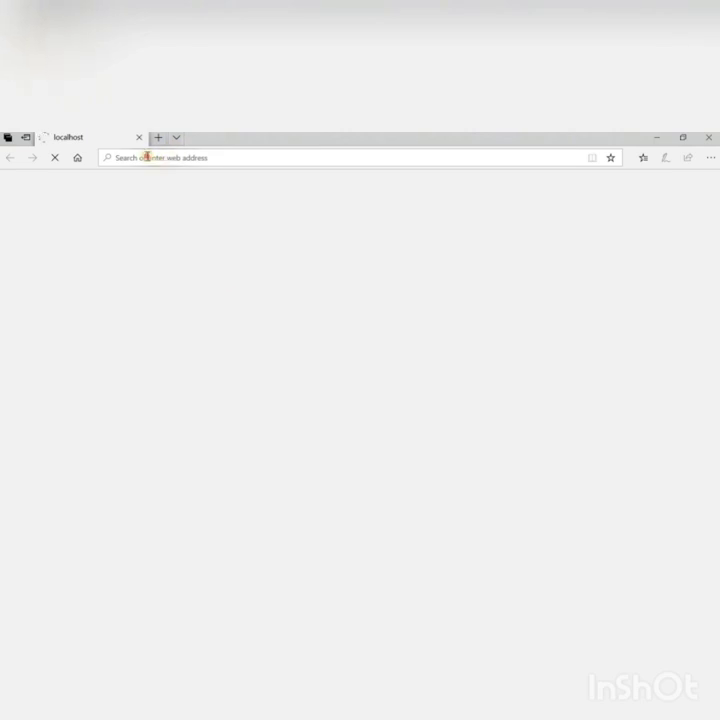
click(147, 157)
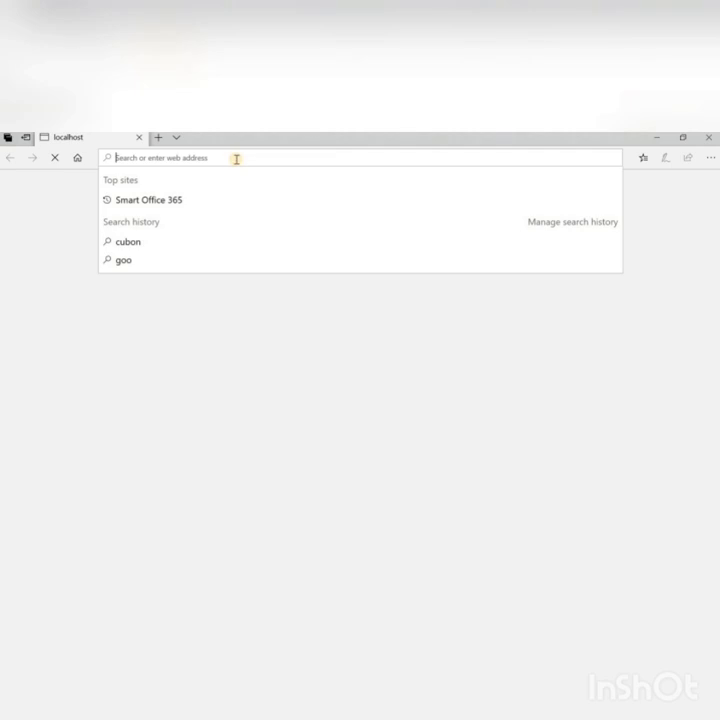
text(localhost:88/)
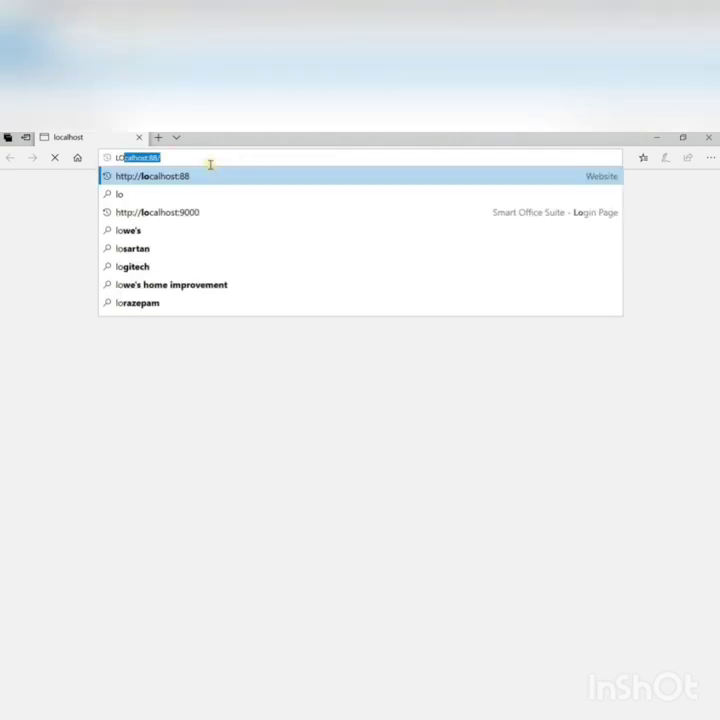
key(Right)
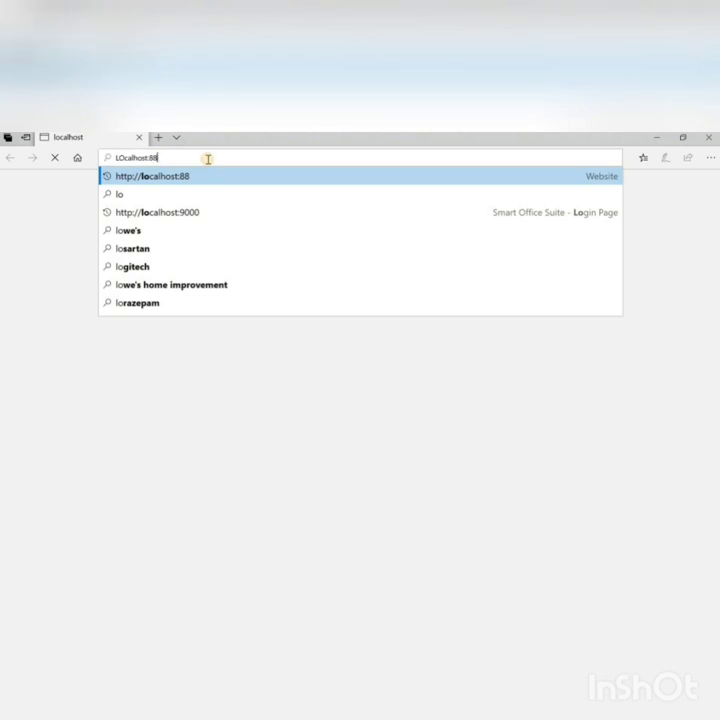
key(BackSpace)
key(BackSpace)
key(BackSpace)
text(:9)
key(Return)
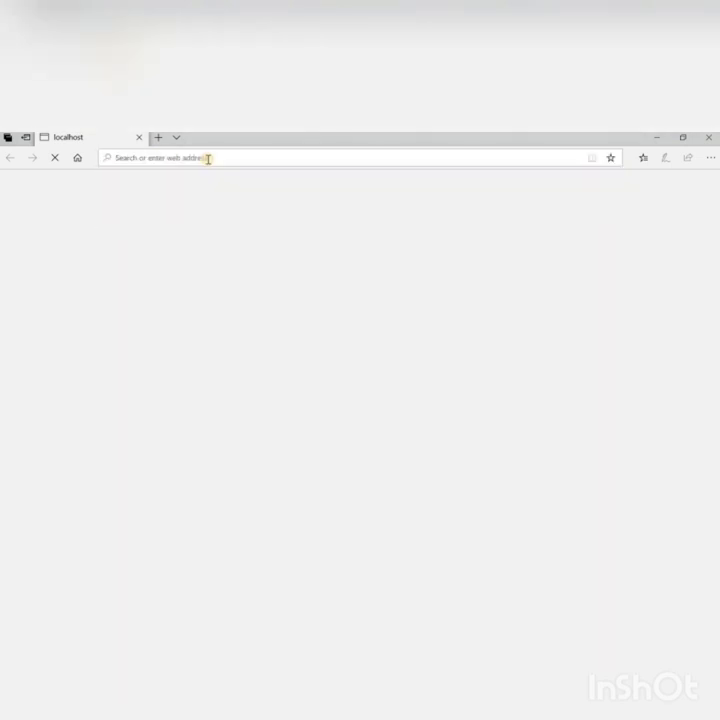
Step: Retype the address as localhost:99 to load the Smart Office Online login page
click(182, 158)
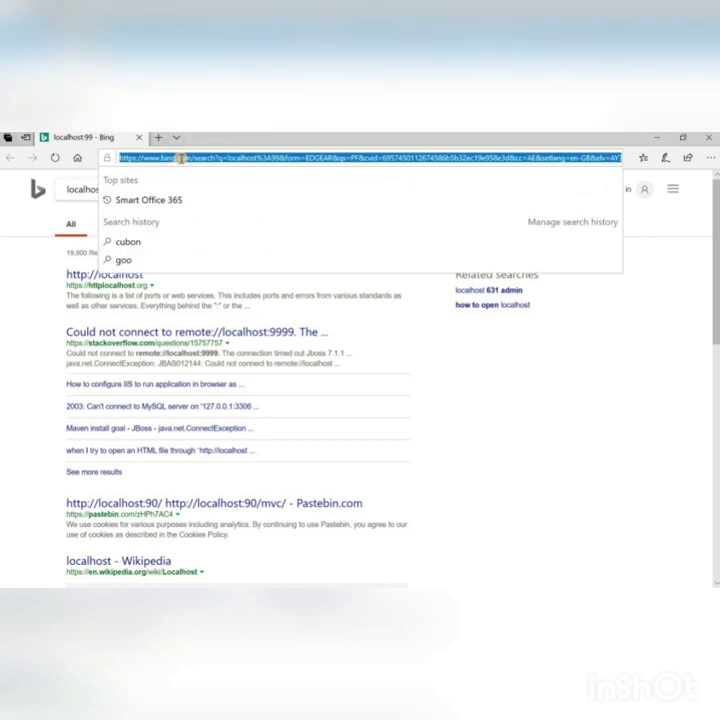
text(LOCA)
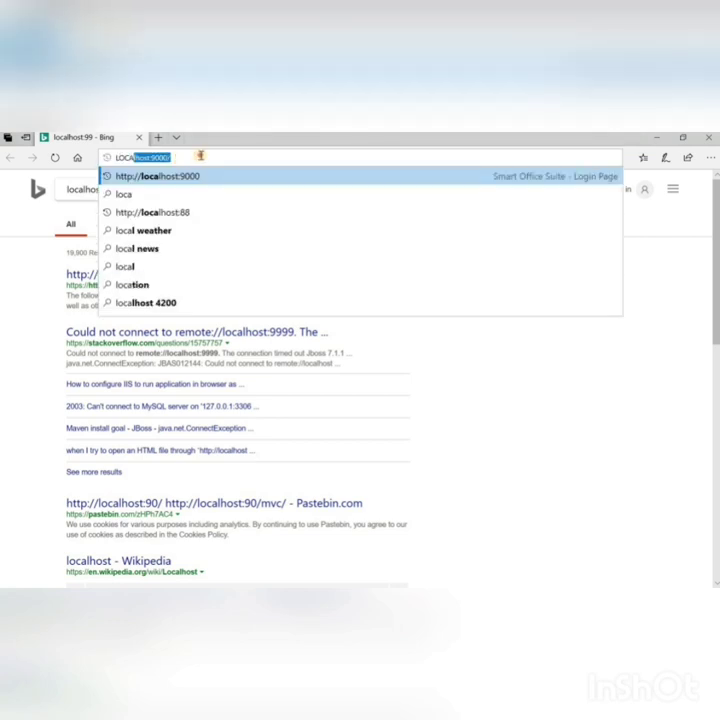
click(180, 158)
drag(180, 158, 108, 160)
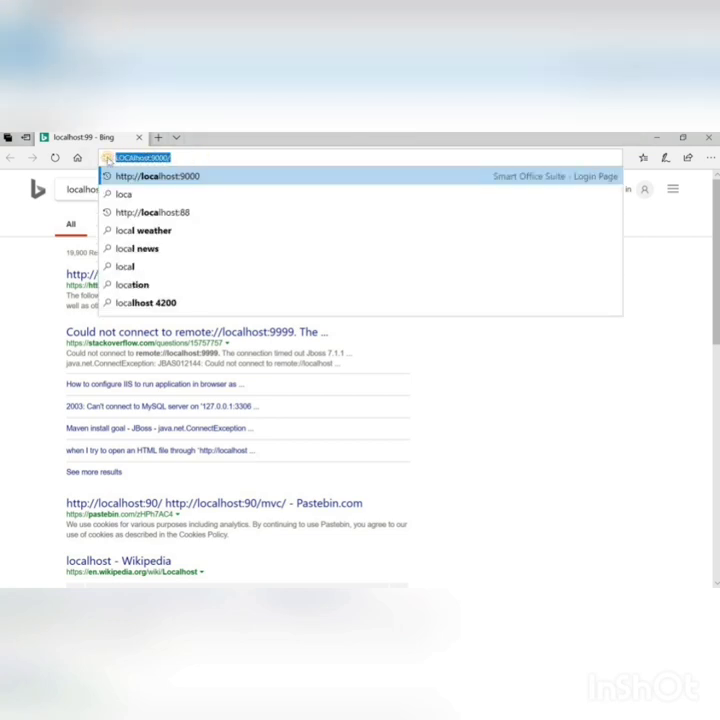
text(LOCA)
key(Delete)
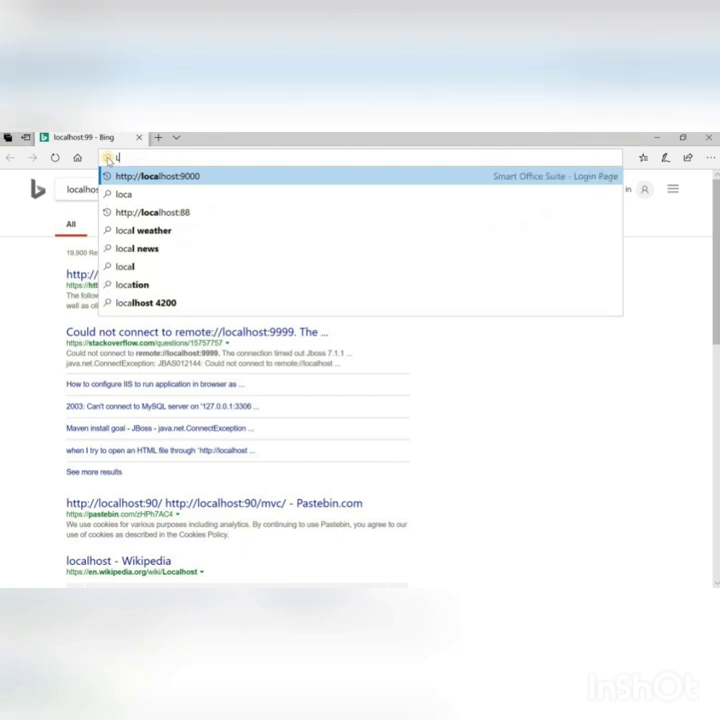
key(BackSpace)
text(locak)
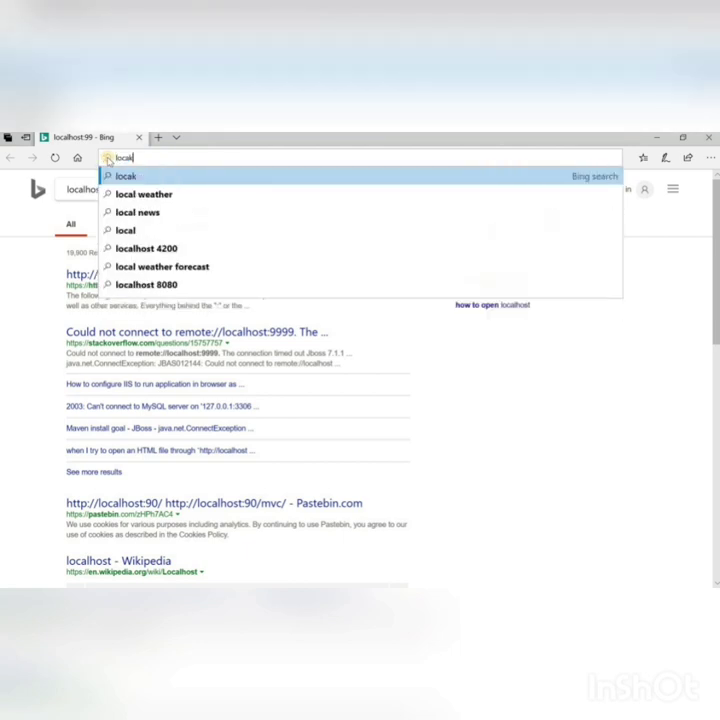
key(BackSpace)
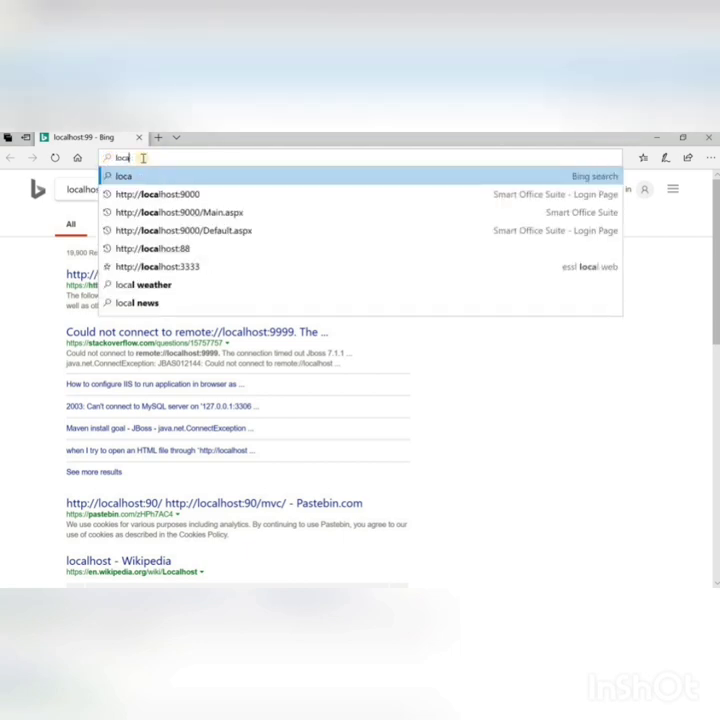
text(l)
text(host:99)
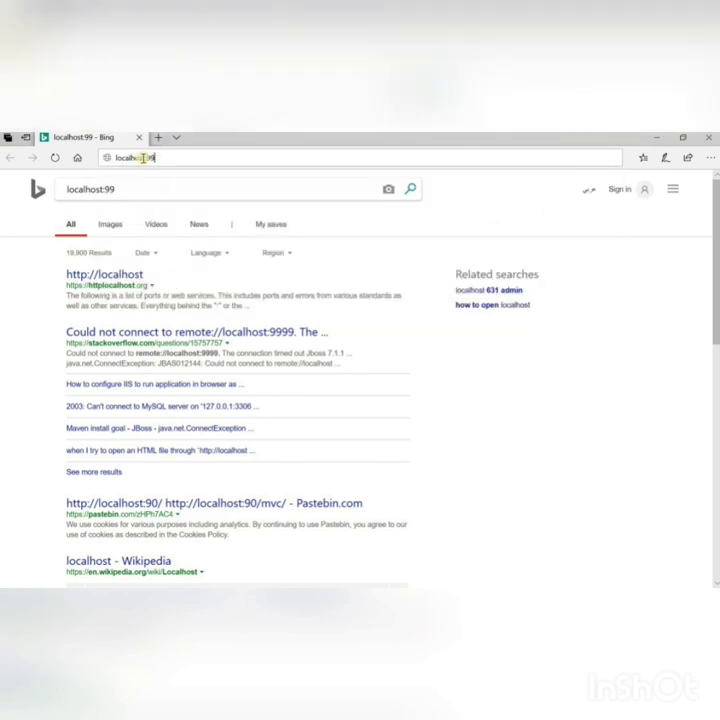
key(Return)
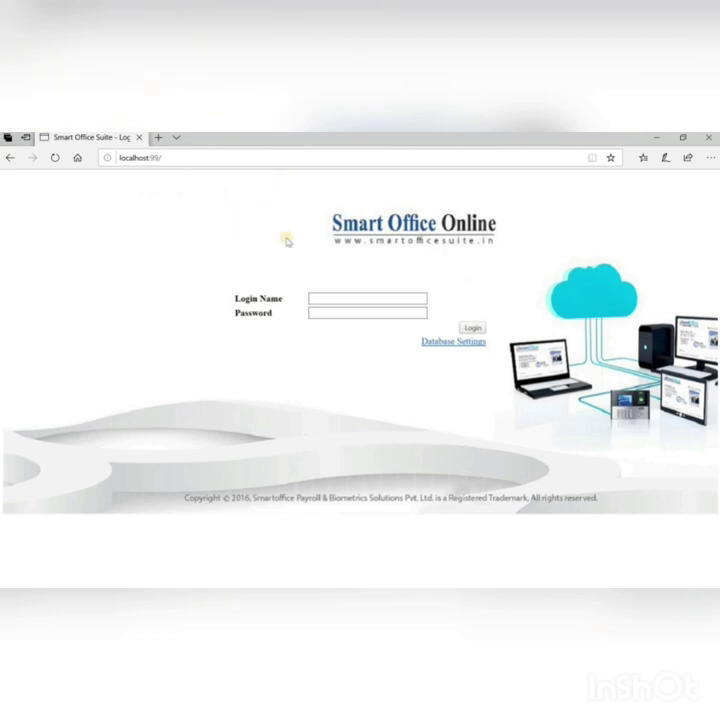
Step: Open Smart Office Online's Database Settings page and bring the Sticky Notes setup steps to the front
click(450, 345)
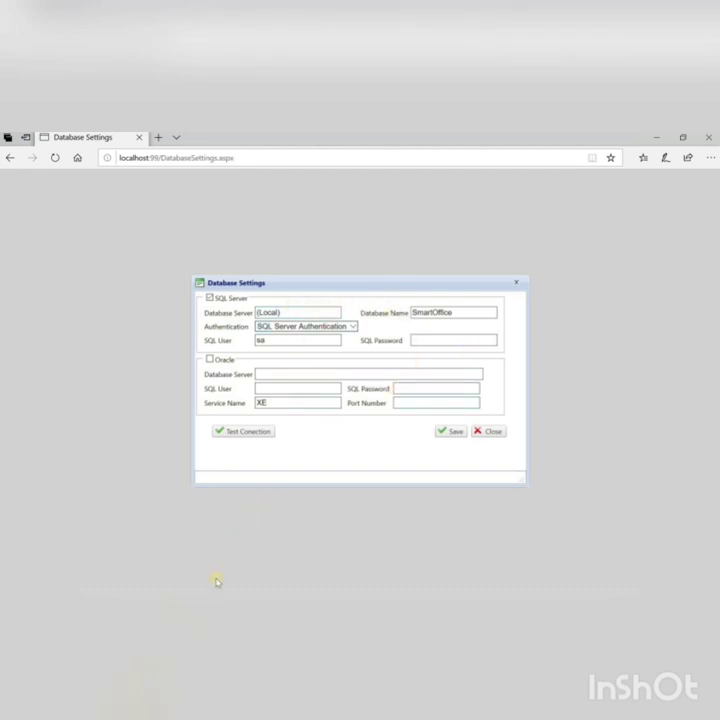
click(208, 540)
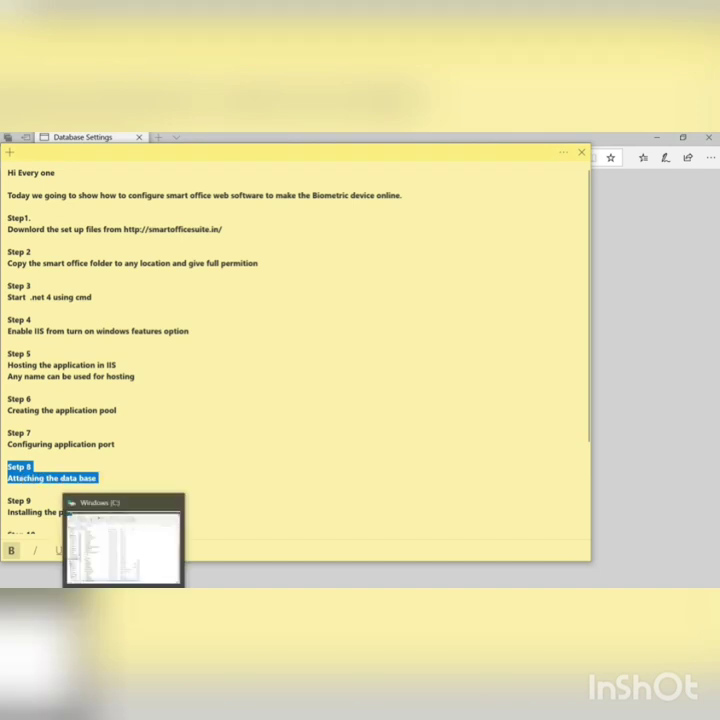
Step: Browse to the database folder in Downloads > SmartUpload, then visit Windows (C:)
click(124, 550)
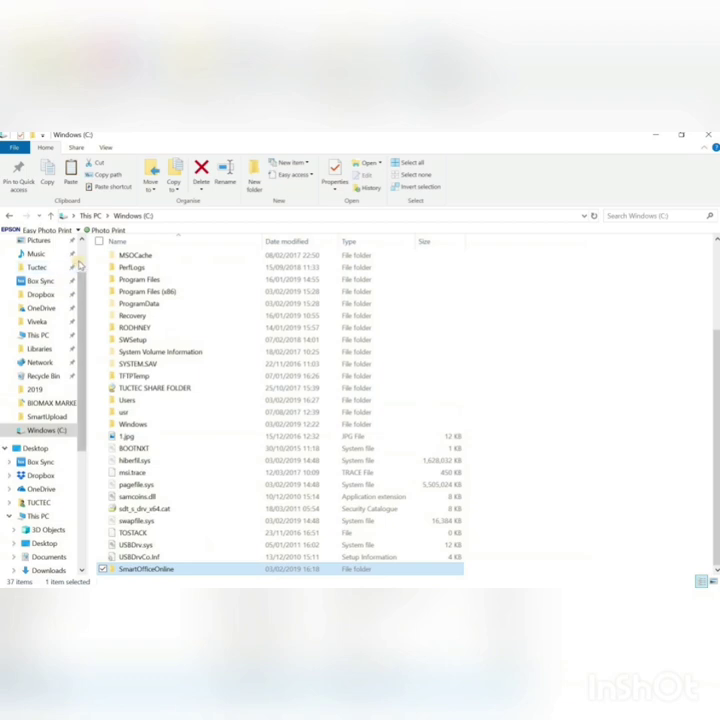
scroll(45, 272, up, 2)
click(41, 273)
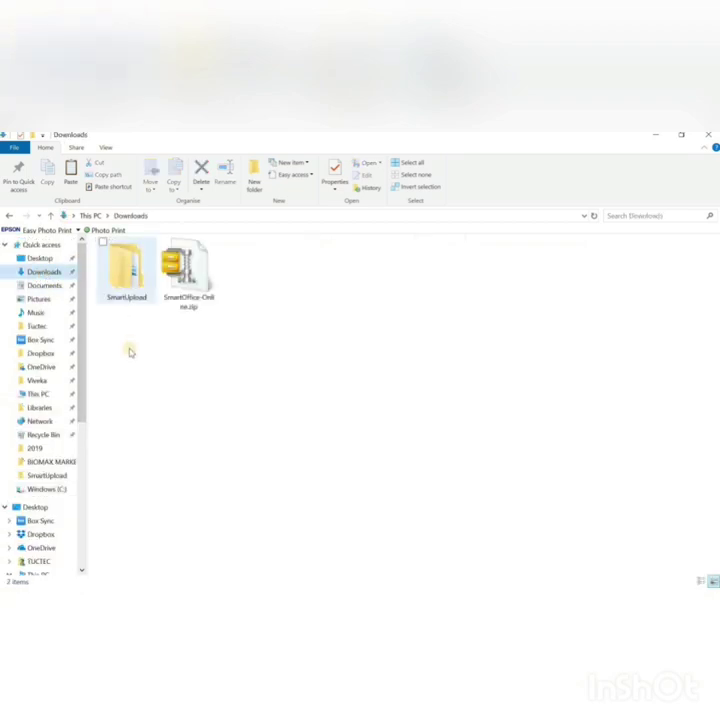
double_click(122, 273)
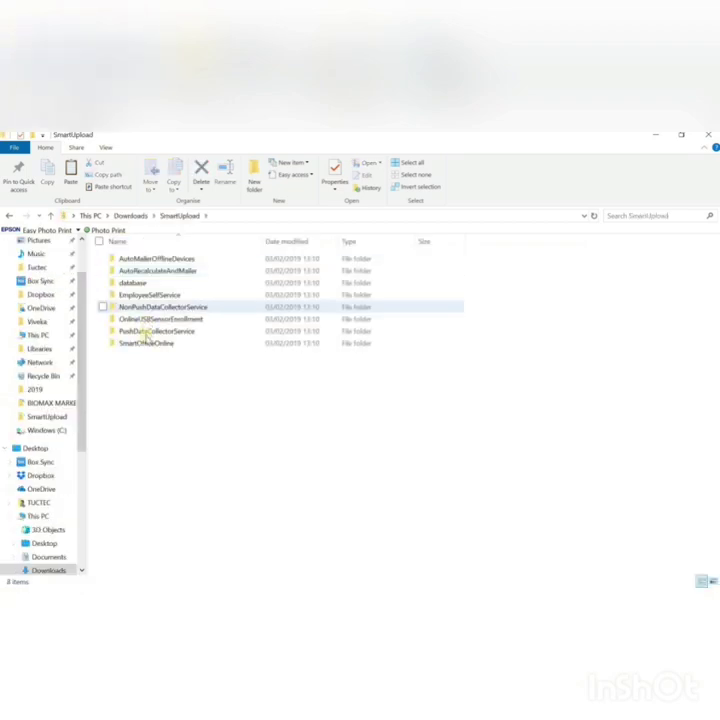
click(132, 284)
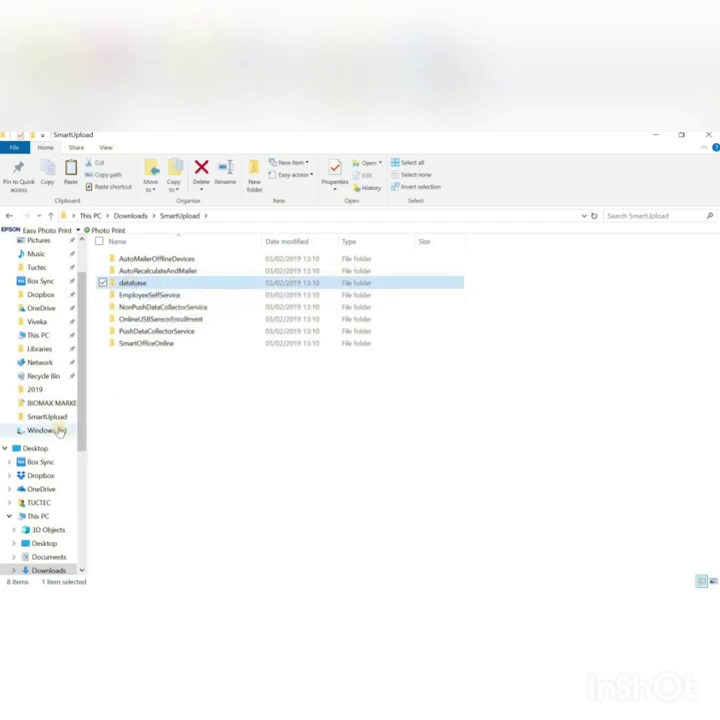
click(52, 430)
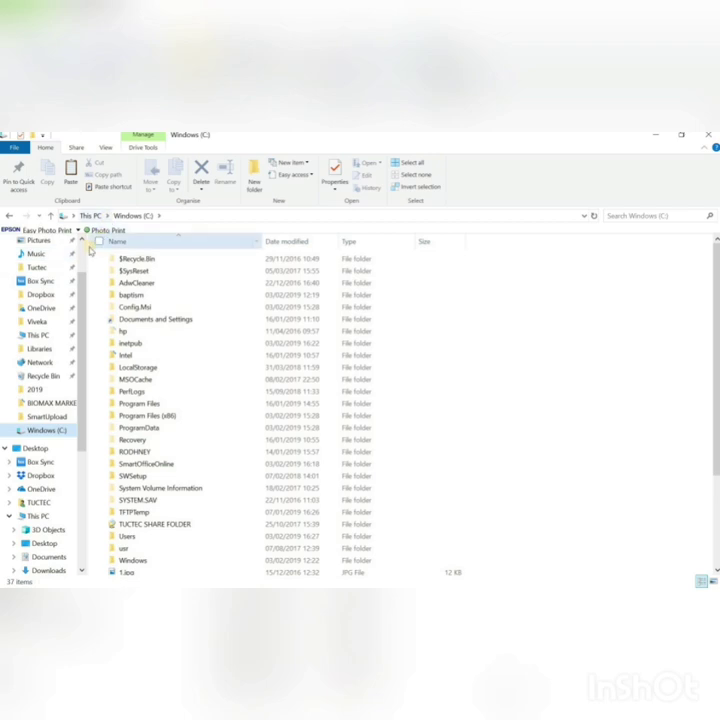
Step: Copy the database folder from Downloads\SmartUpload and go to Windows (C:)
scroll(83, 252, up, 2)
click(56, 272)
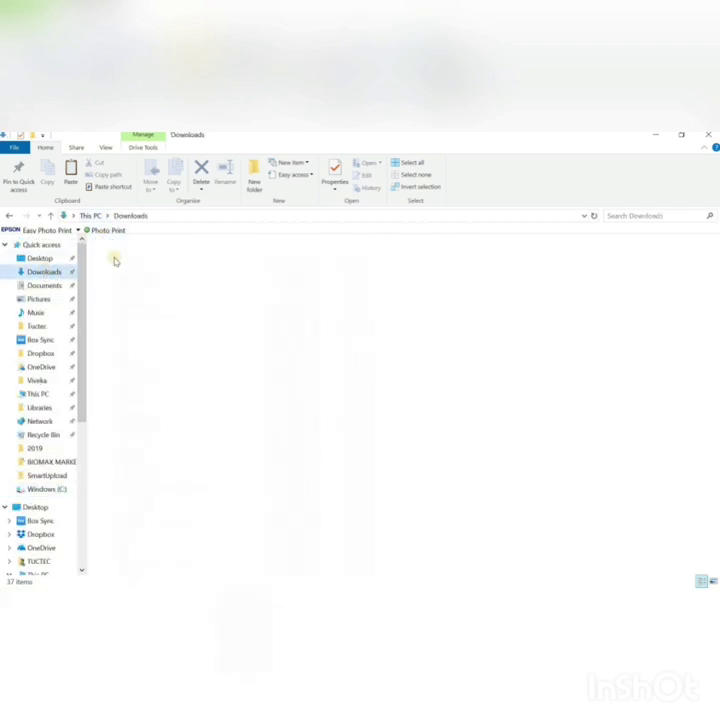
double_click(127, 277)
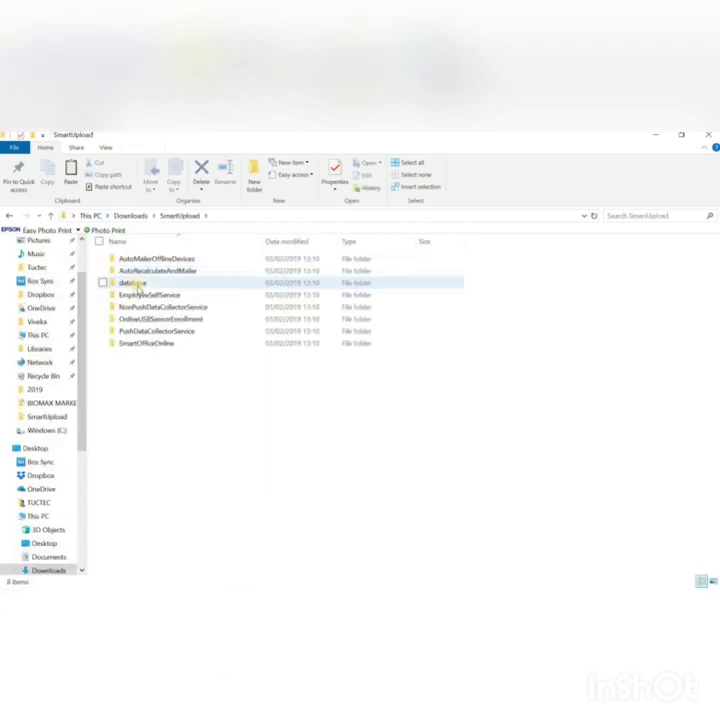
click(137, 284)
right_click(137, 284)
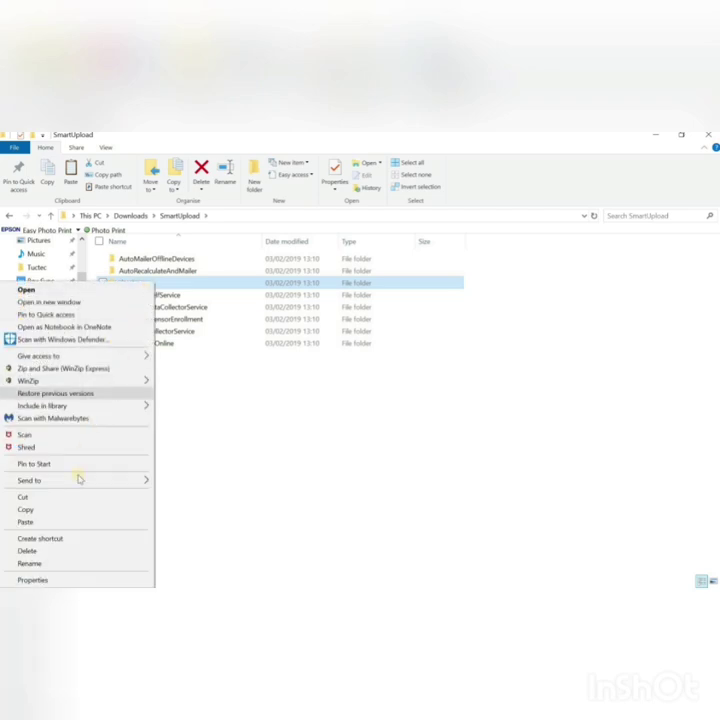
click(72, 511)
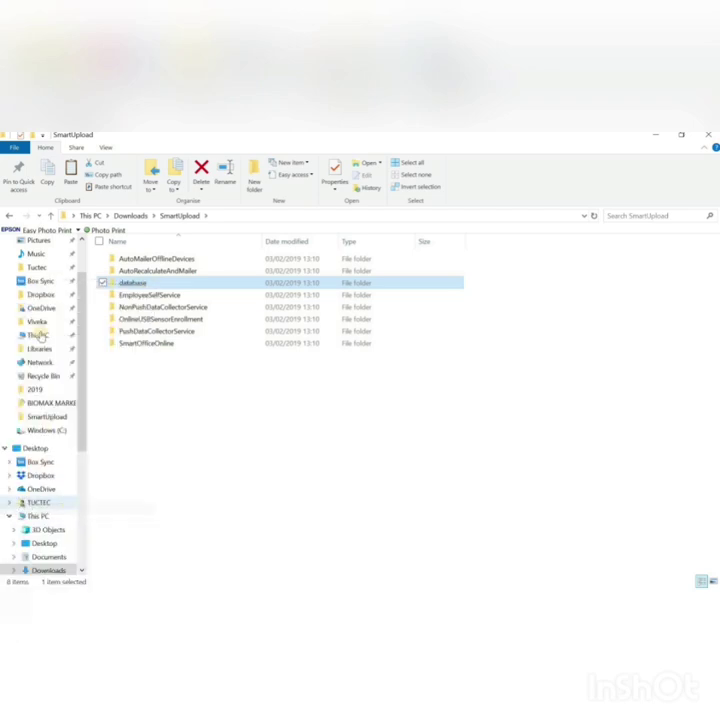
click(43, 434)
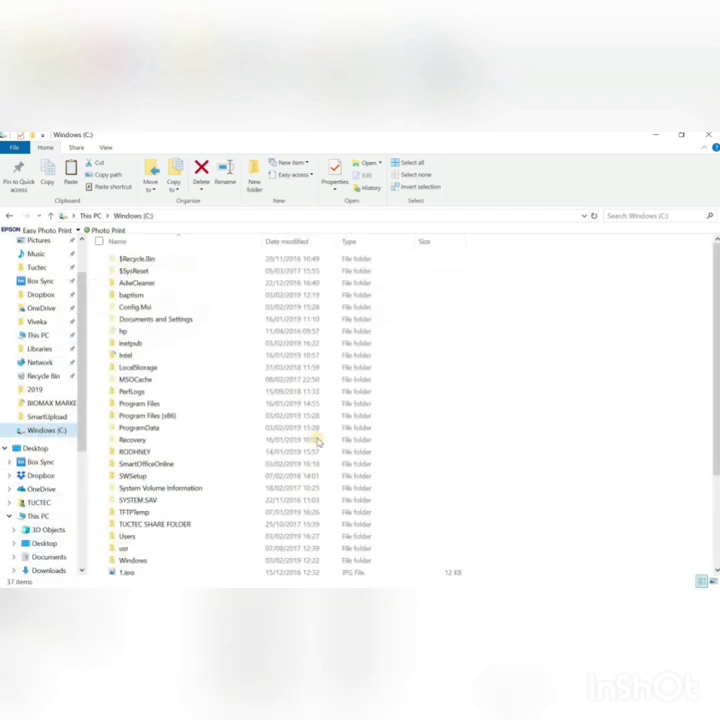
Step: Paste the database folder into the root of Windows (C:)
scroll(538, 505, down, 4)
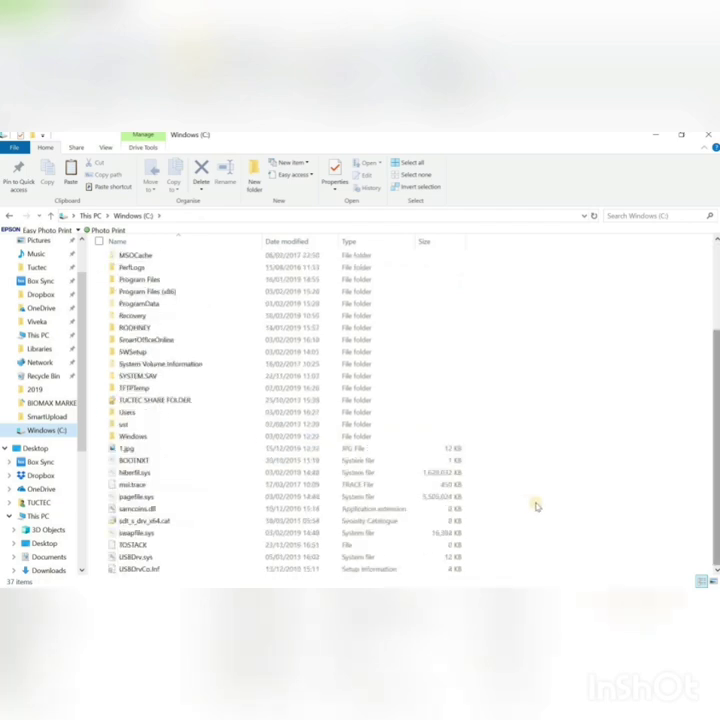
right_click(522, 503)
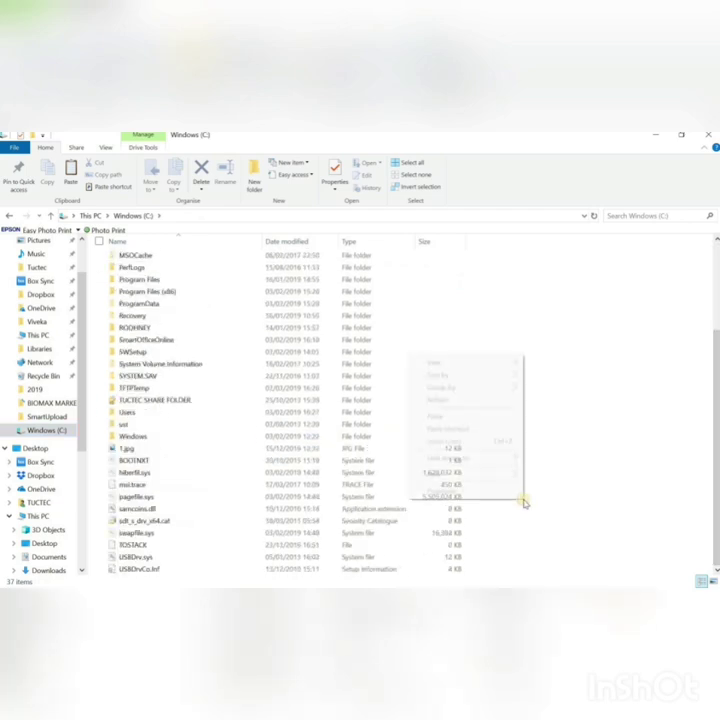
click(476, 417)
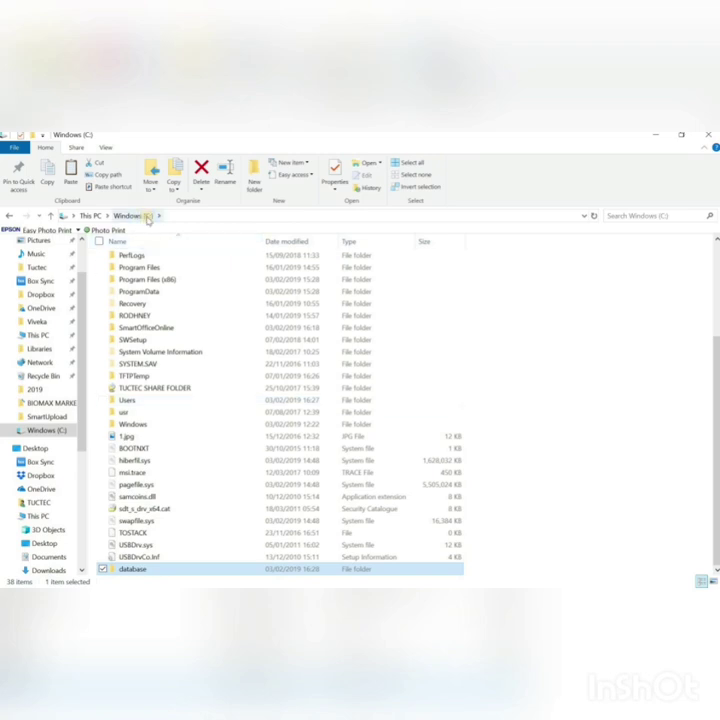
Step: Clear the read-only attribute in the C:\database folder's properties
right_click(152, 570)
click(133, 558)
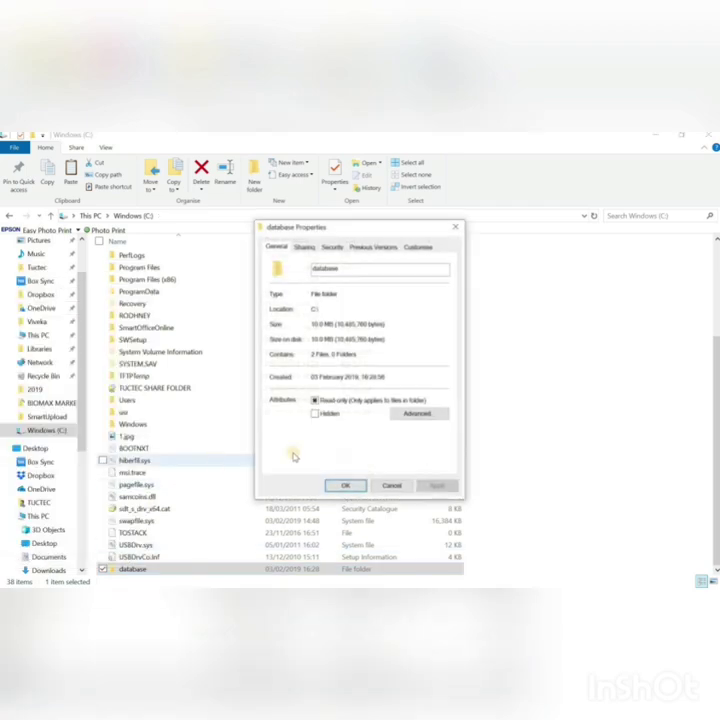
click(314, 400)
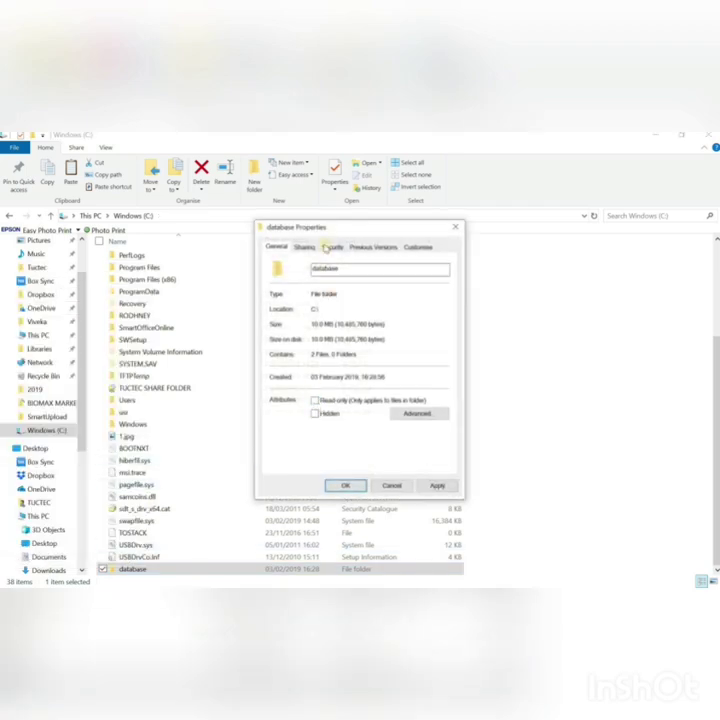
Step: Add Everyone to the folder's security permissions with Full control allowed
click(327, 246)
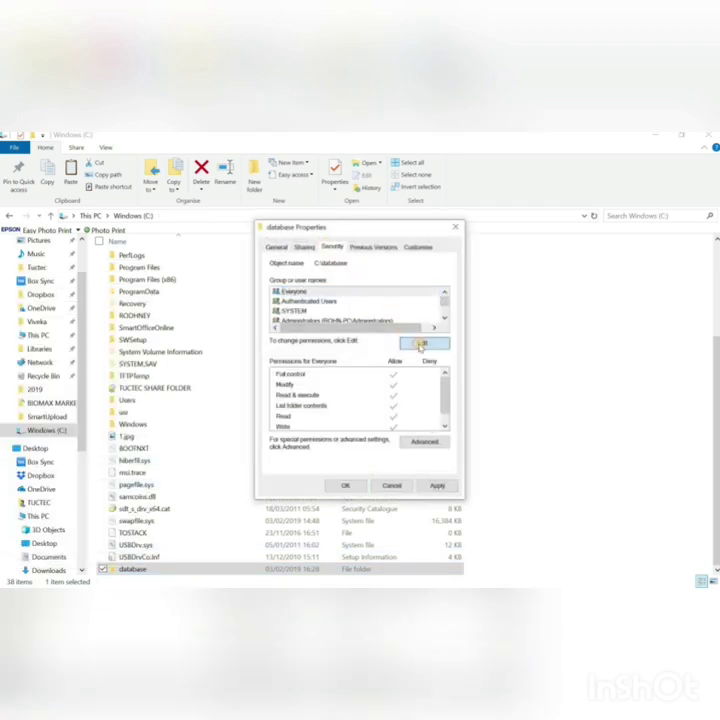
click(422, 343)
click(392, 401)
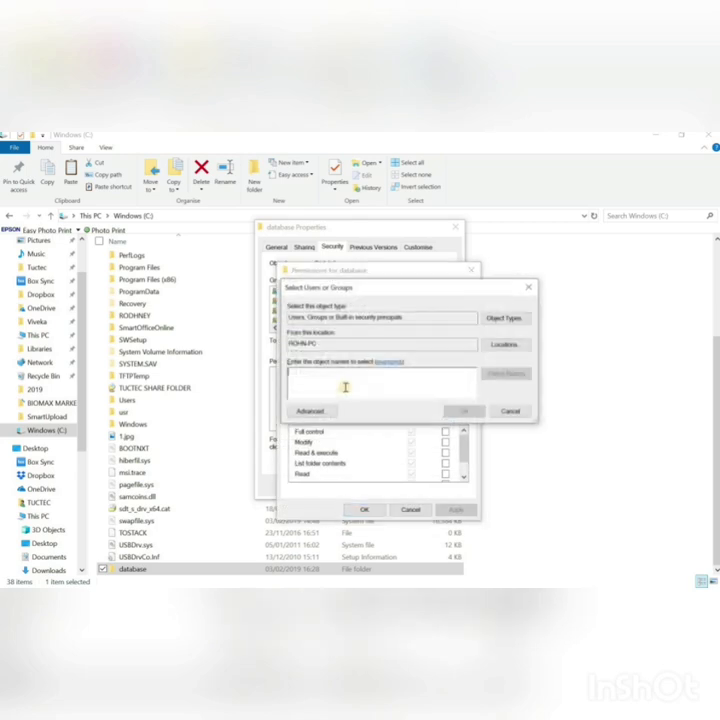
text(a)
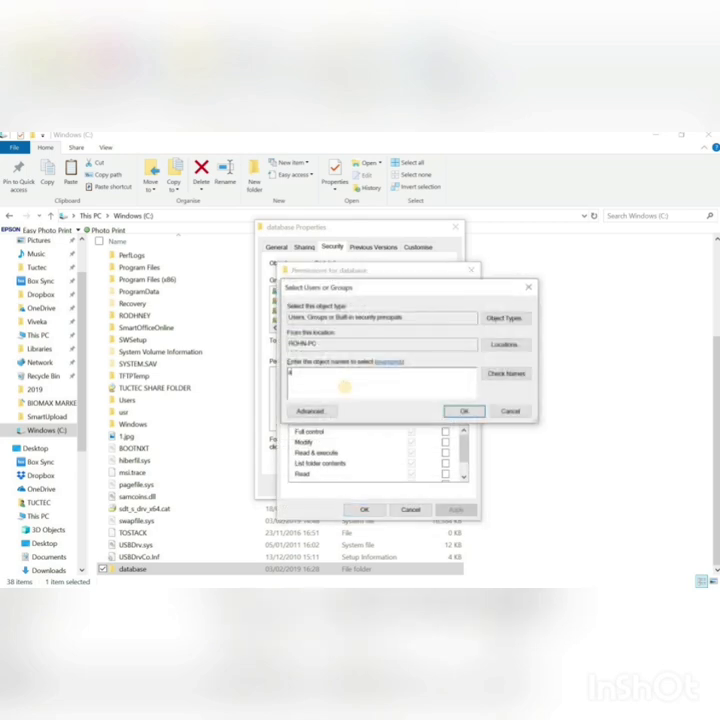
text(dmvery)
click(490, 374)
click(464, 411)
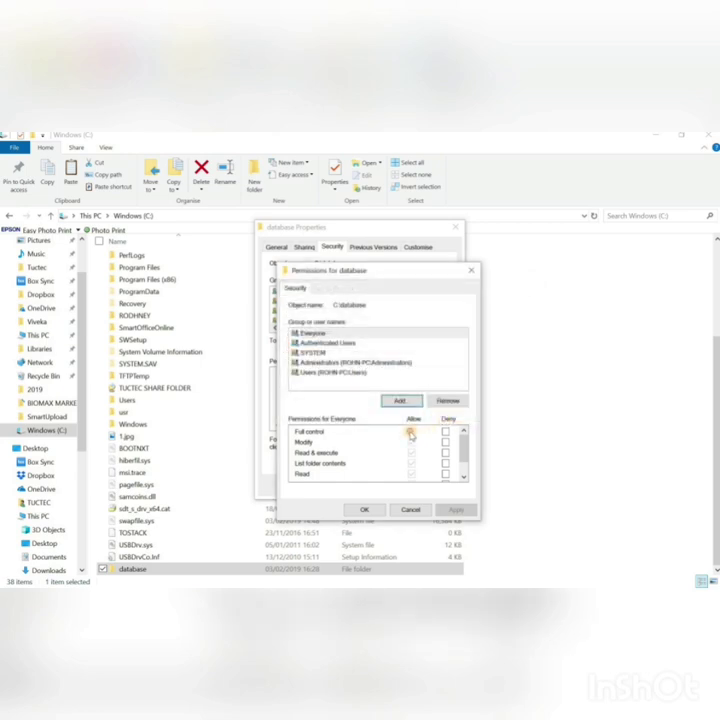
click(410, 433)
click(372, 509)
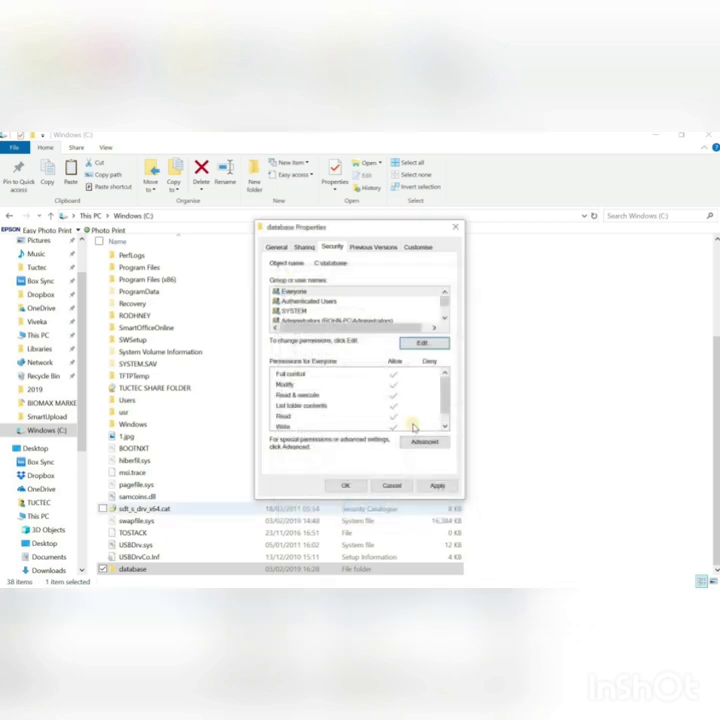
Step: Apply the changes to all subfolders and files, close the properties, and minimize File Explorer
click(432, 488)
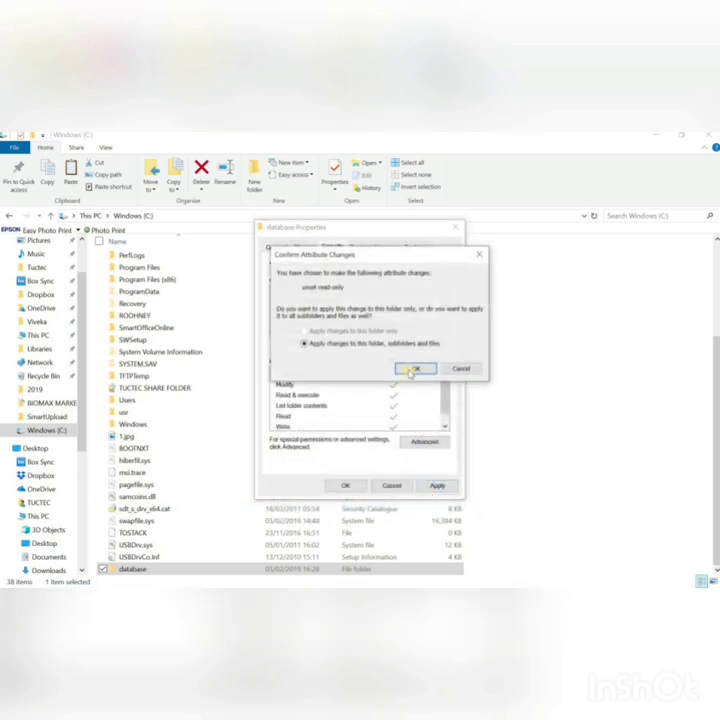
click(416, 368)
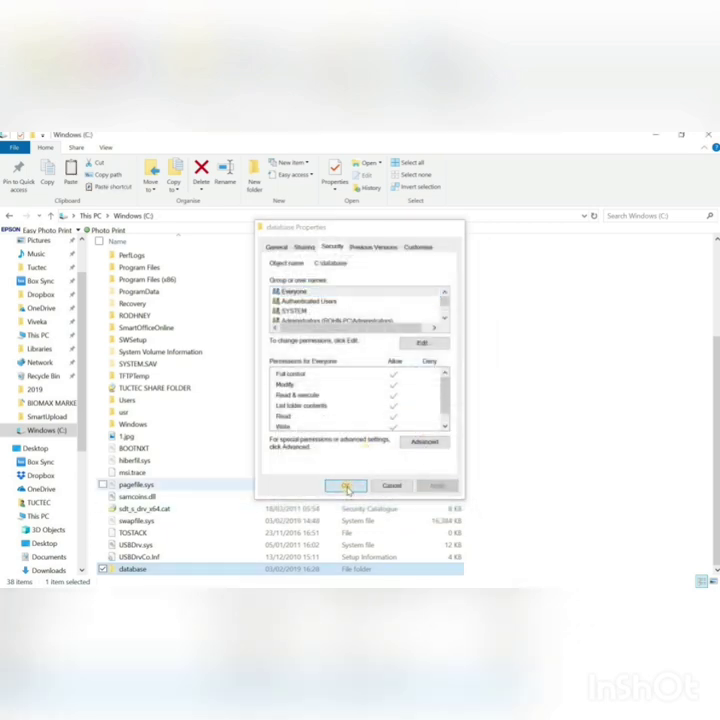
click(345, 485)
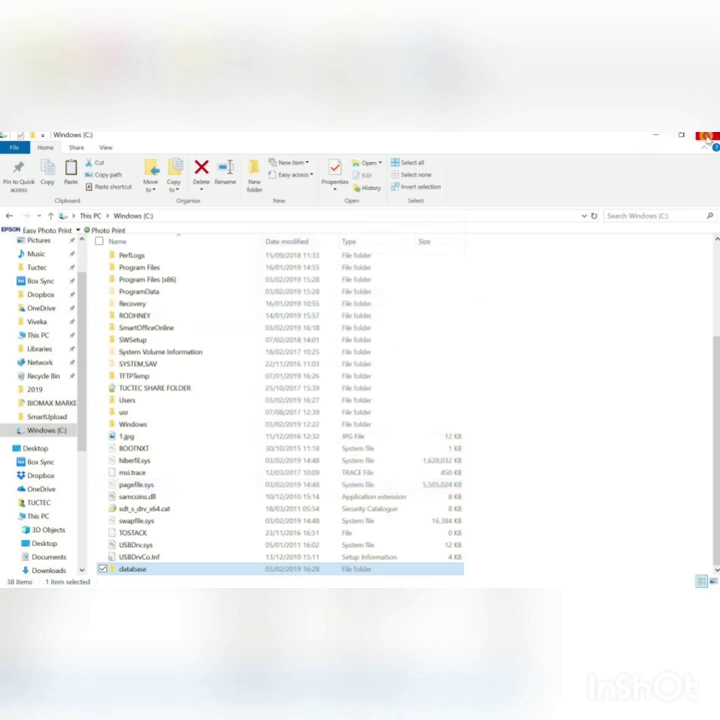
click(655, 134)
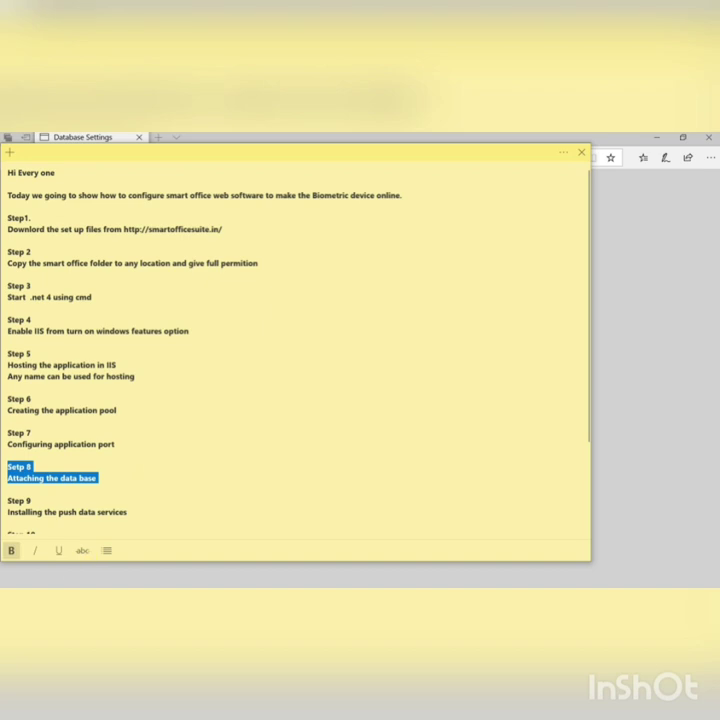
Step: Search Start for sql and launch SQL Server Management Studio
key(super)
text(sql)
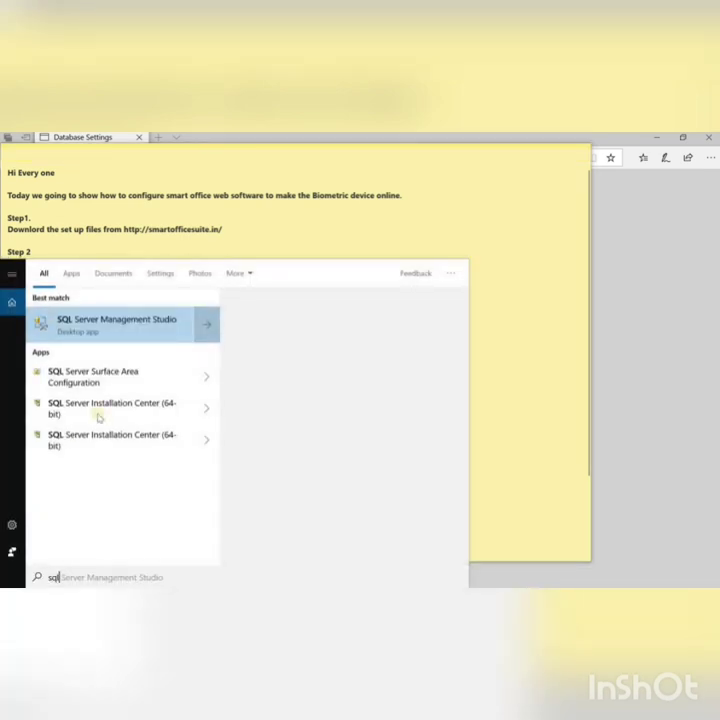
click(98, 329)
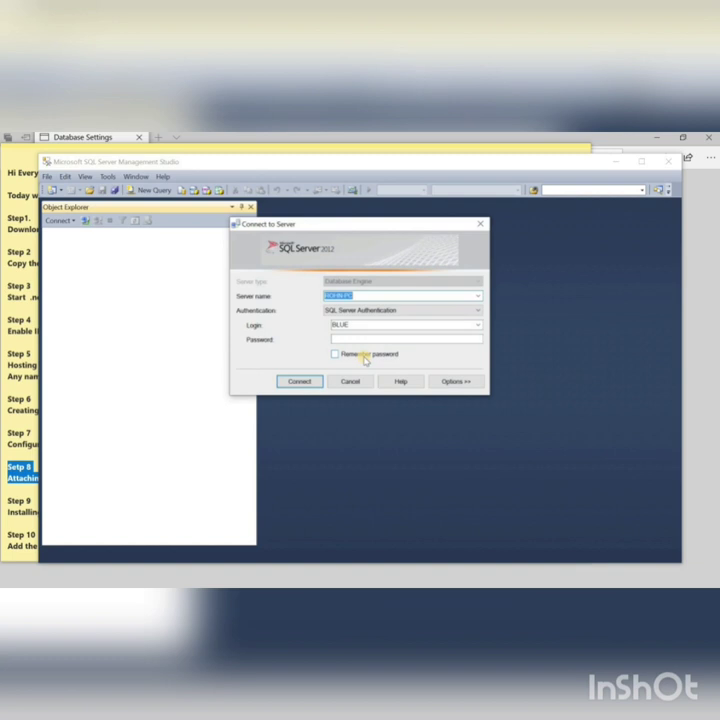
Step: Connect to the local server ROHN-PC using Windows Authentication and select Databases
click(478, 312)
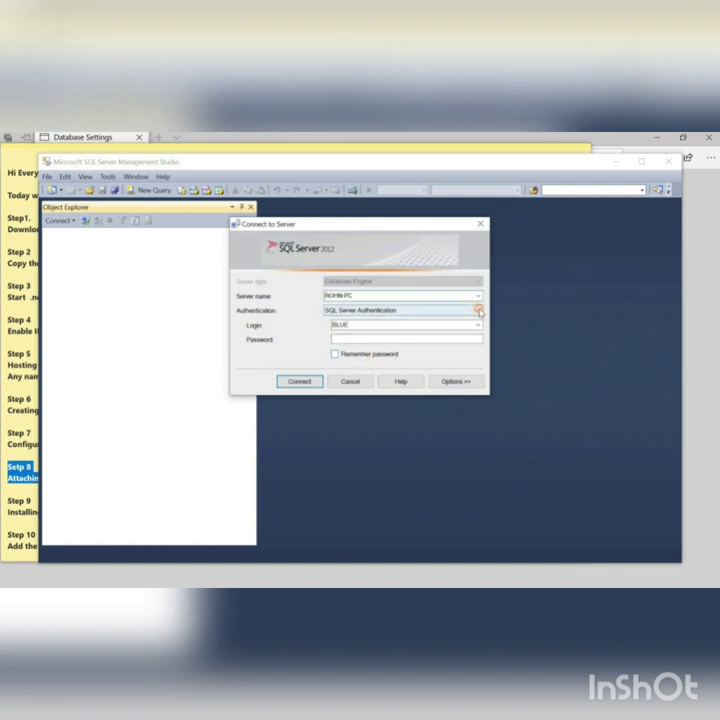
click(478, 312)
click(377, 320)
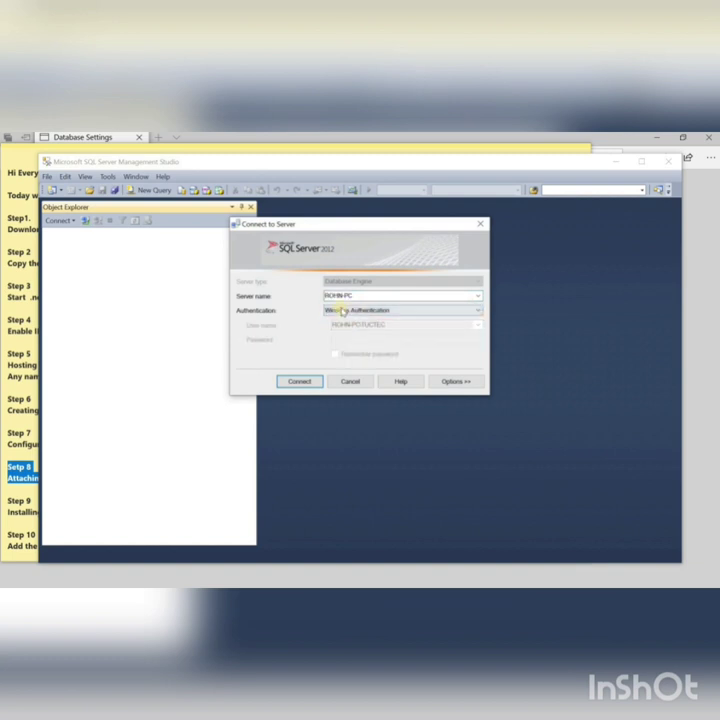
click(360, 296)
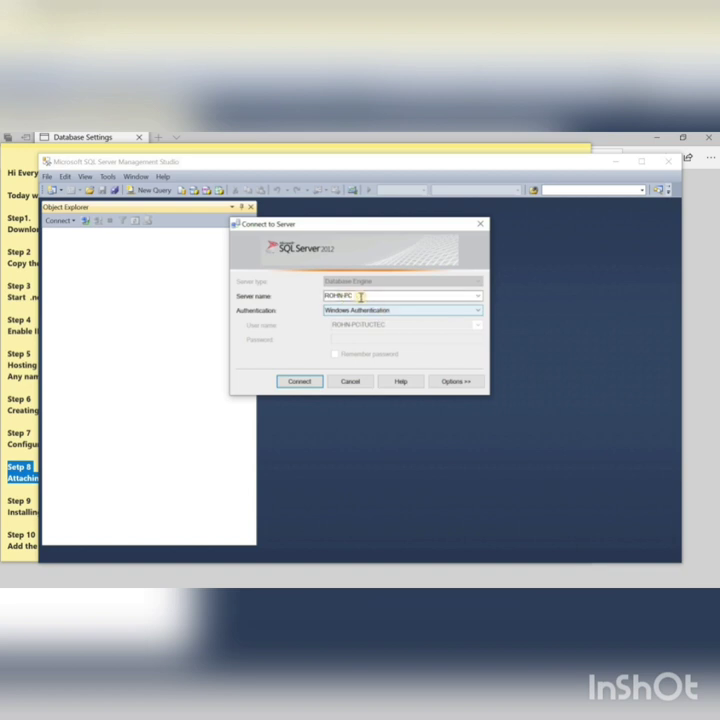
click(303, 384)
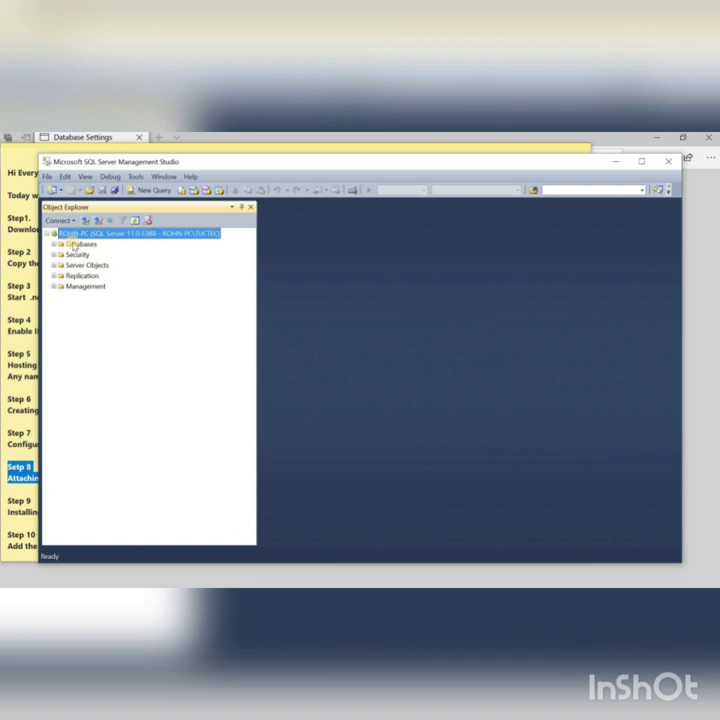
click(73, 245)
Step: Attach C:\database\SmartOffice.mdf to the server under the name SmartOffice123
right_click(80, 244)
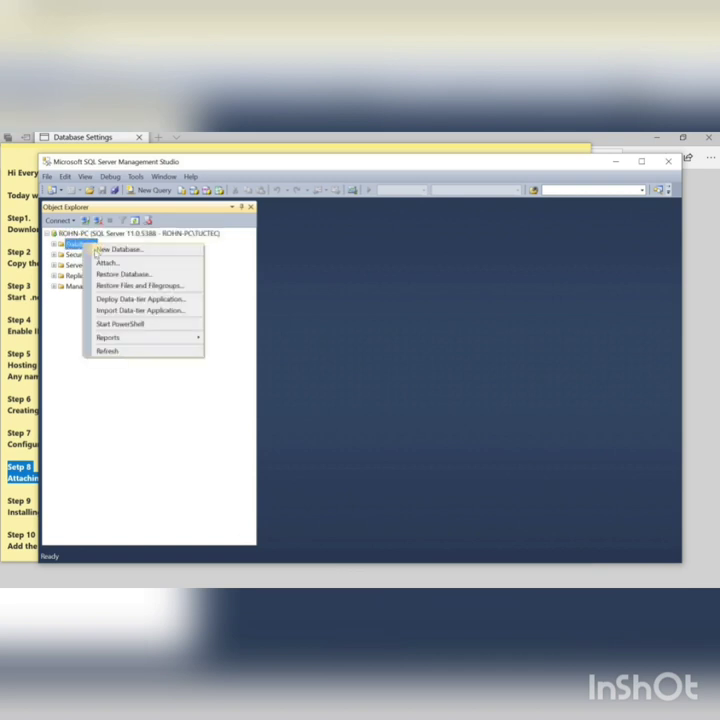
click(107, 261)
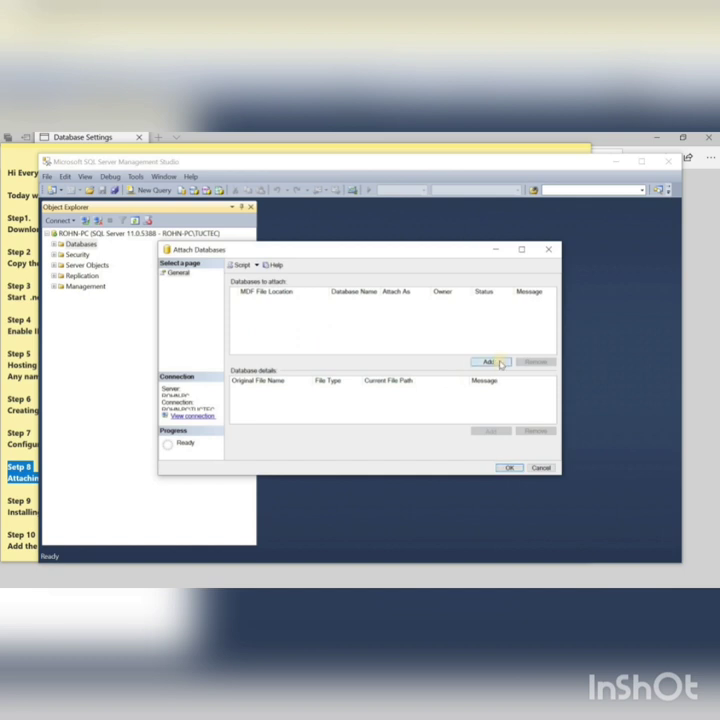
click(503, 363)
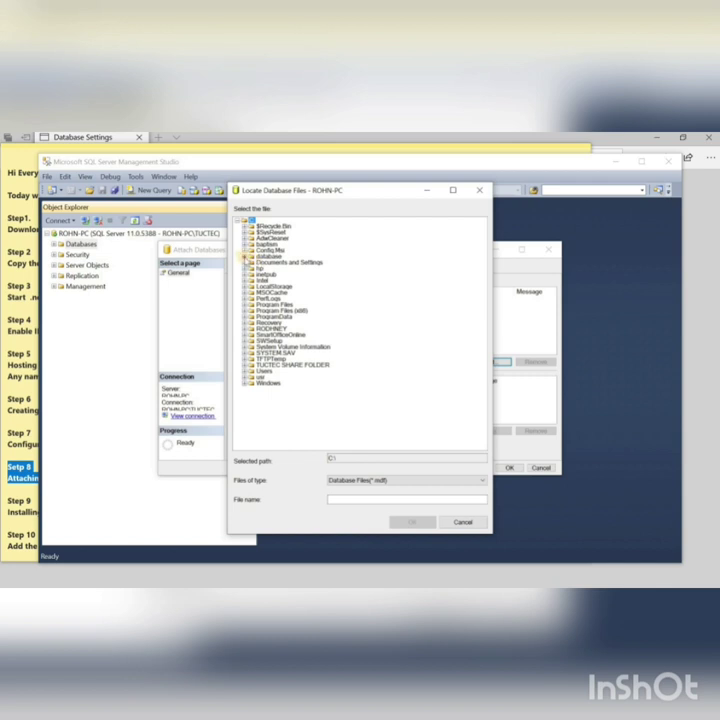
click(244, 256)
click(281, 262)
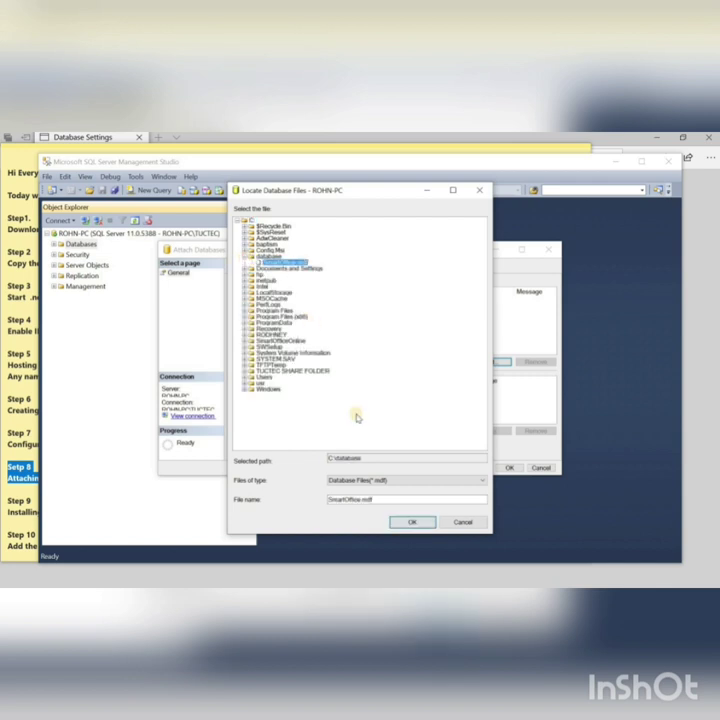
click(410, 521)
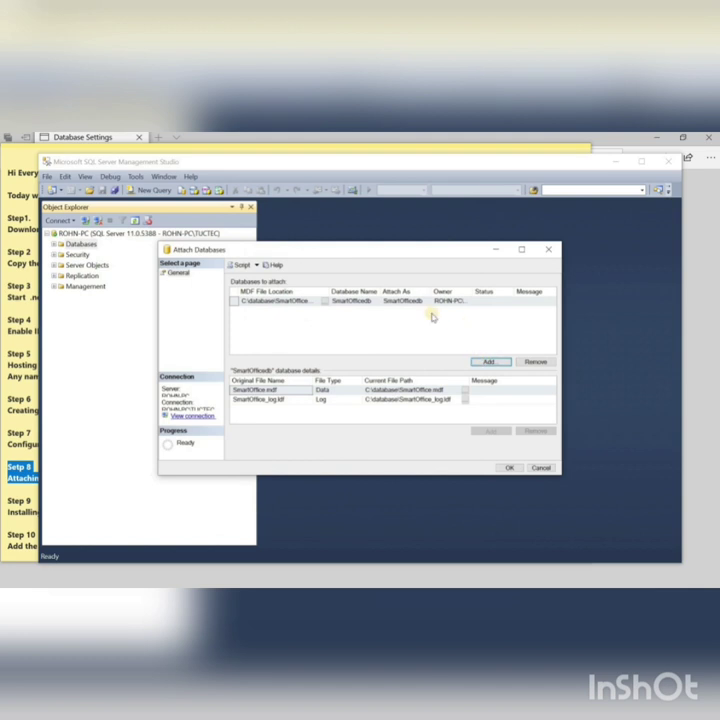
click(420, 300)
click(421, 300)
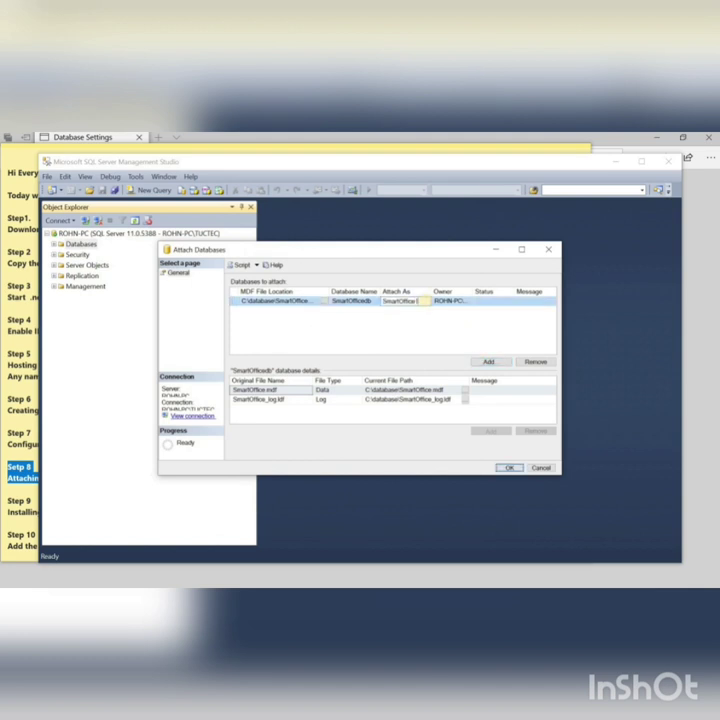
text(123)
click(510, 468)
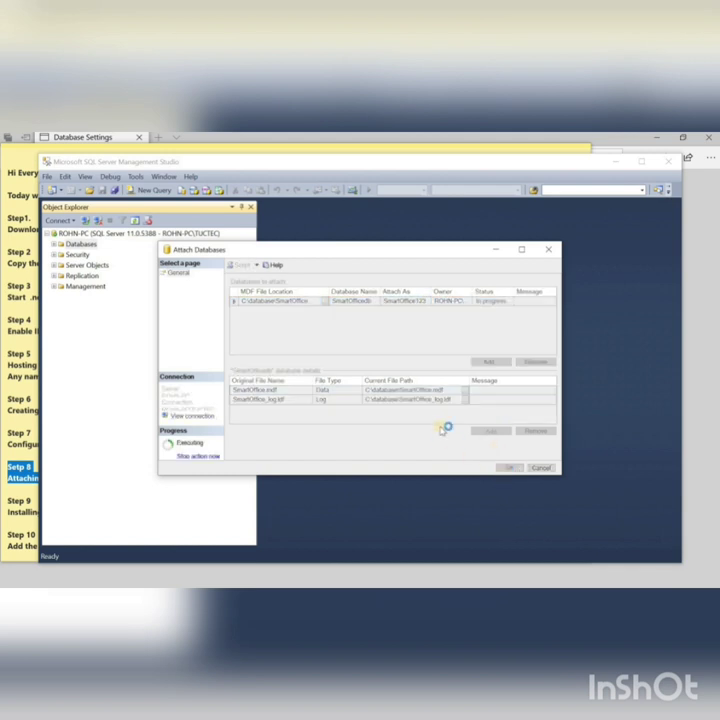
Step: Expand Security and start a new server login from the Logins folder's menu
click(76, 255)
right_click(78, 256)
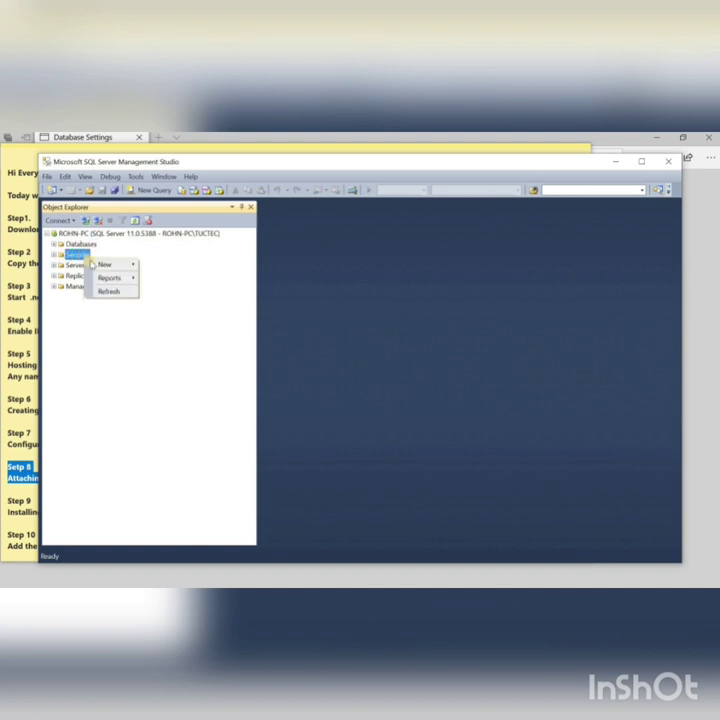
mouse_move(110, 267)
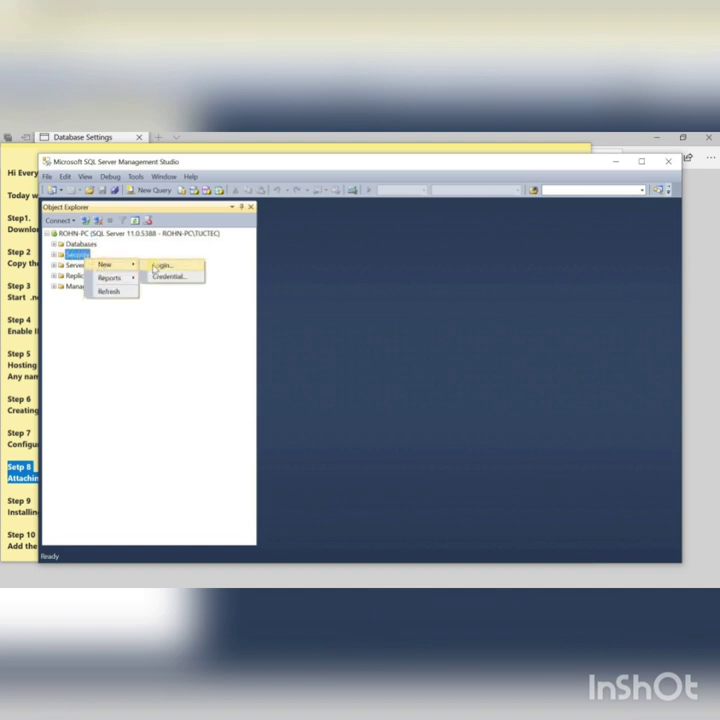
click(53, 257)
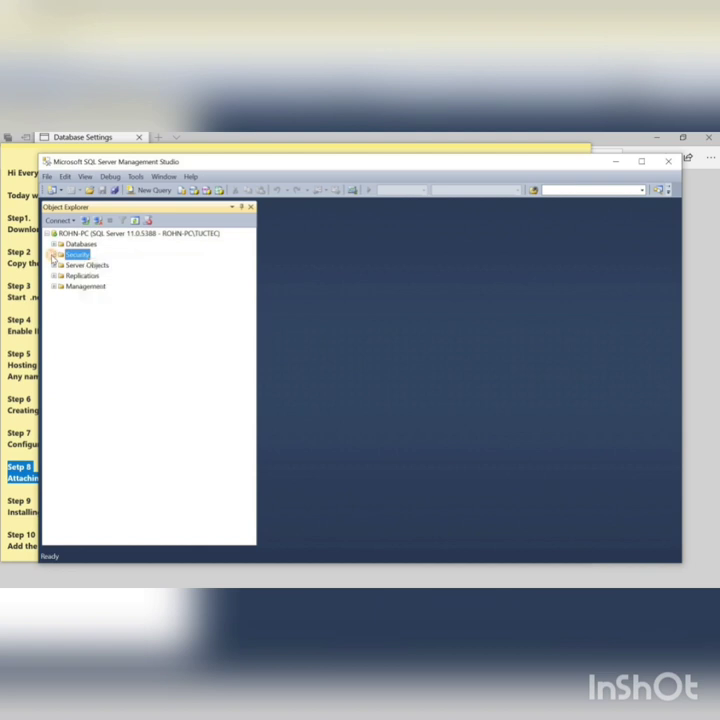
click(53, 256)
click(80, 265)
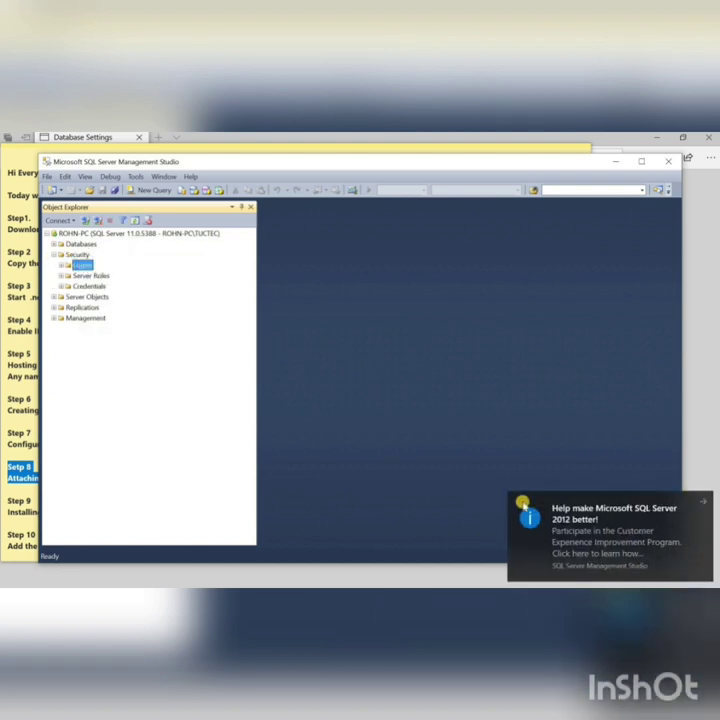
right_click(80, 265)
click(105, 272)
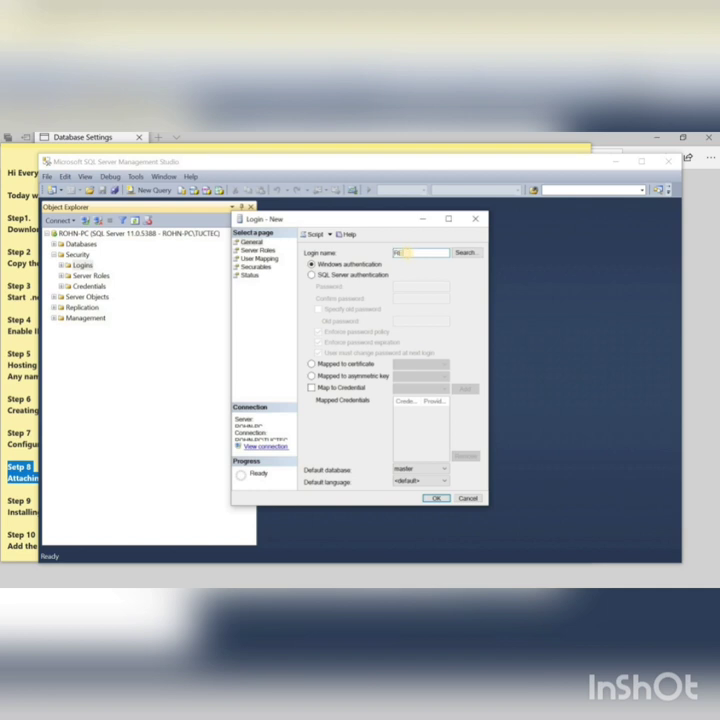
Step: Set the login to SQL Server authentication with a confirmed password and no password policy
click(373, 275)
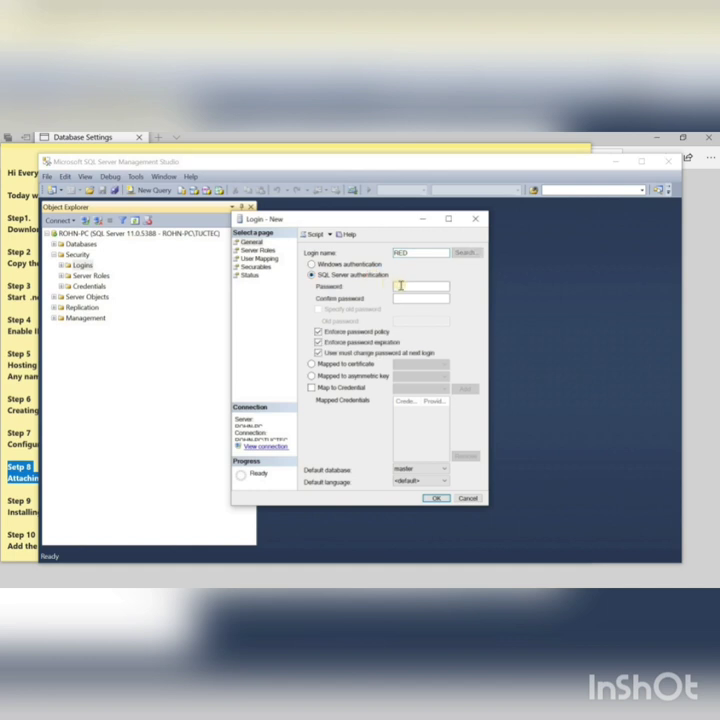
click(398, 286)
text(12)
click(409, 299)
text(123)
click(318, 331)
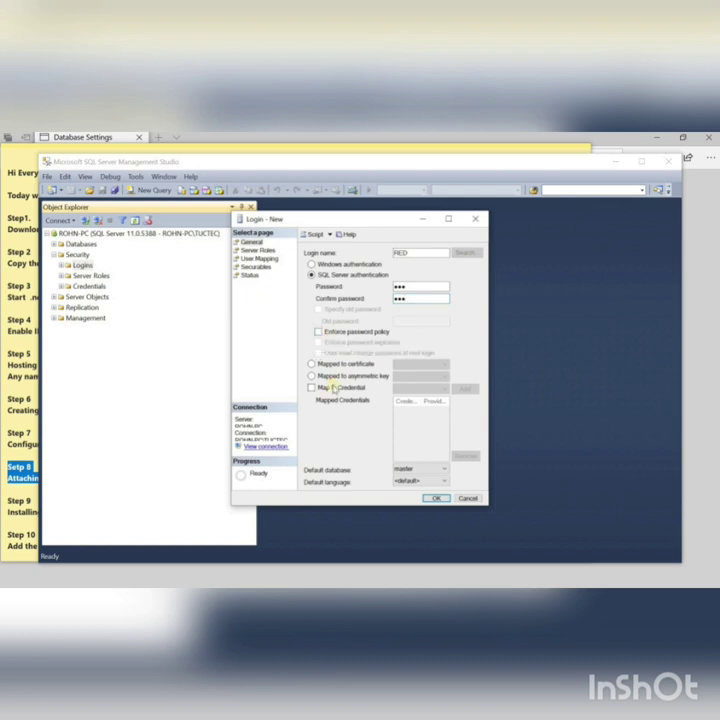
Step: Make SmartOffice123 the login's default database
click(407, 470)
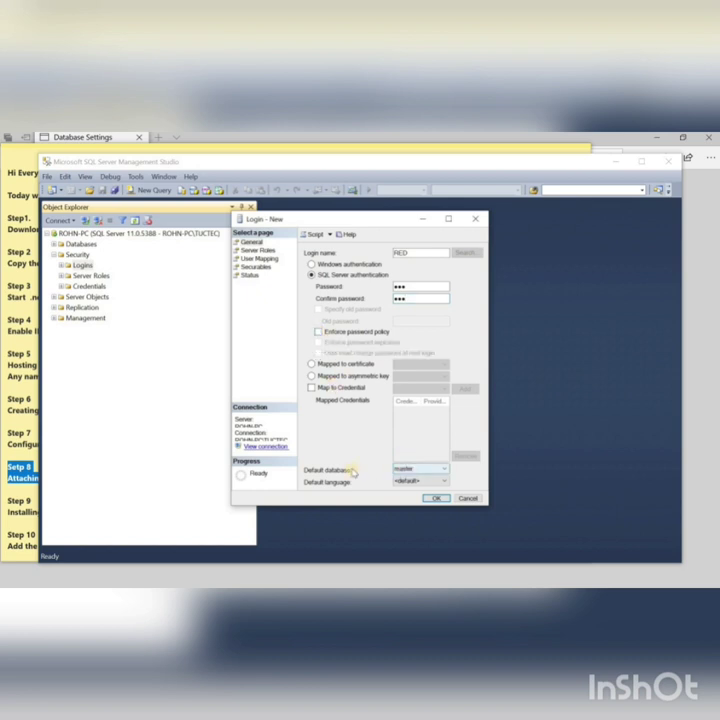
click(432, 470)
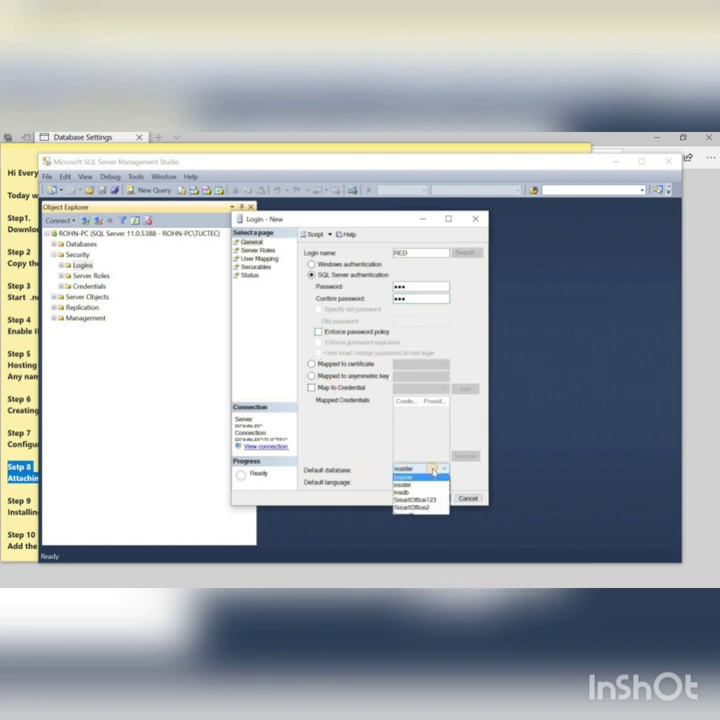
click(422, 509)
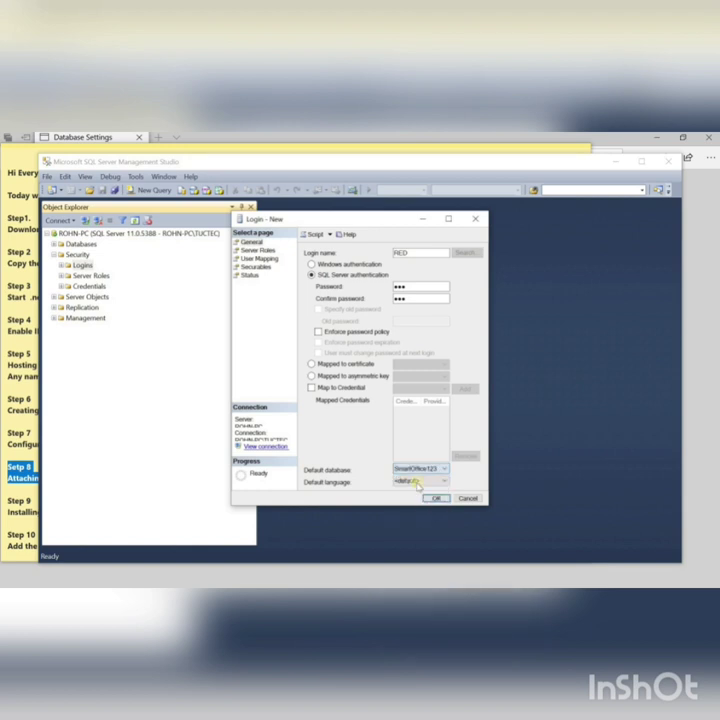
click(259, 251)
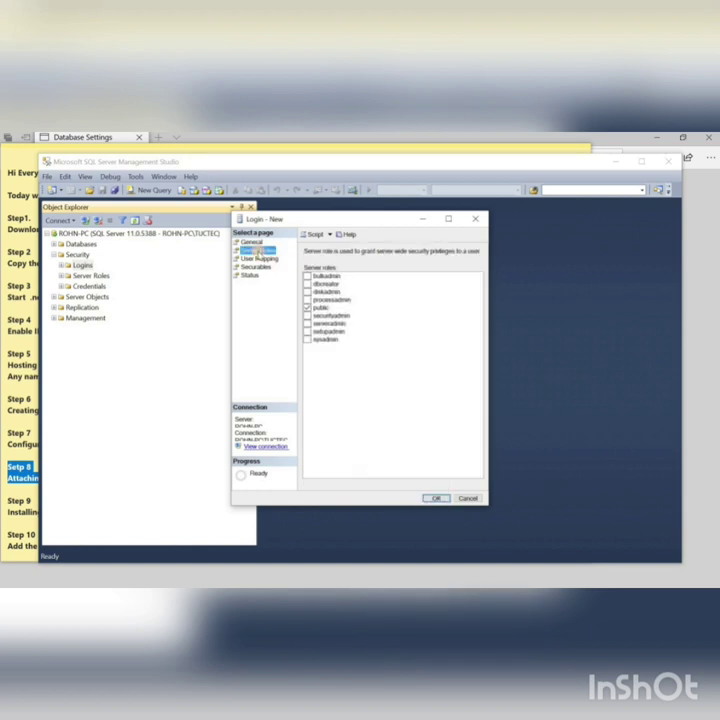
Step: Grant the login bulkadmin, dbcreator, diskadmin, processadmin, securityadmin, serveradmin, setupadmin and sysadmin roles
click(307, 276)
click(307, 283)
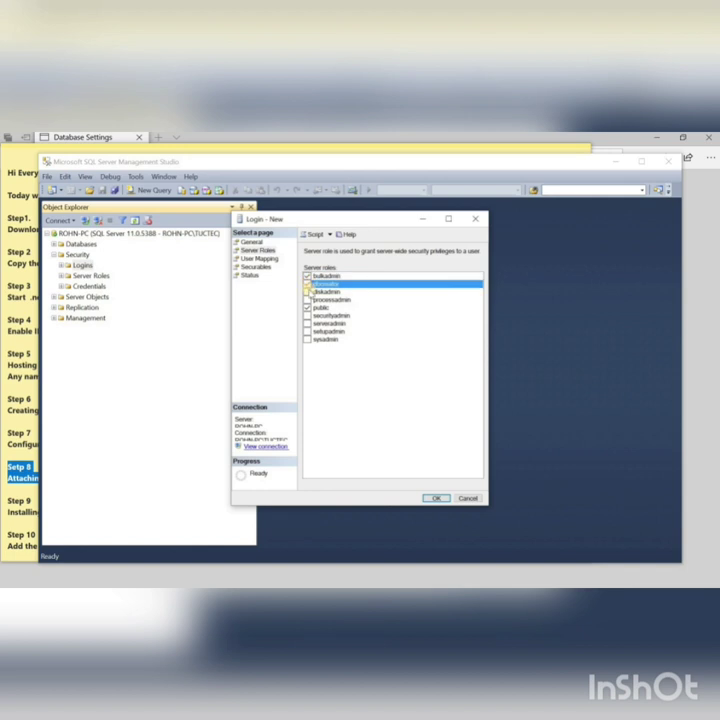
click(307, 291)
click(307, 299)
click(307, 315)
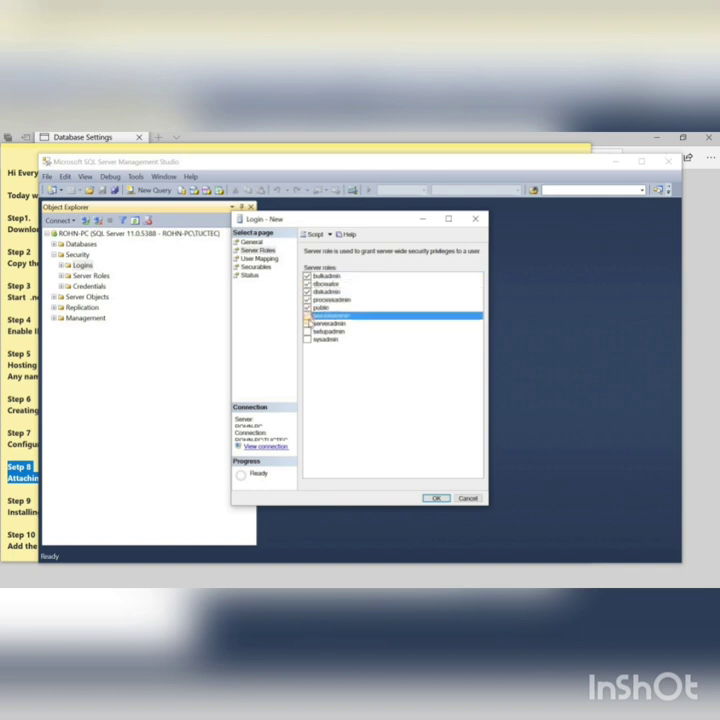
click(307, 323)
click(307, 331)
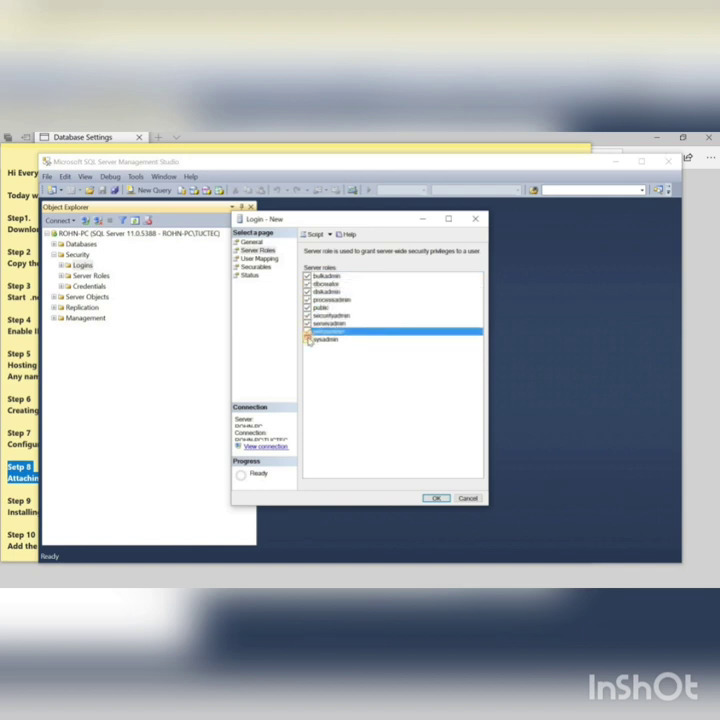
click(307, 339)
Step: Map the login to SmartOffice123 with db_accessadmin, db_backupoperator, db_datareader, db_datawriter, db_ddladmin and db_securityadmin
click(260, 258)
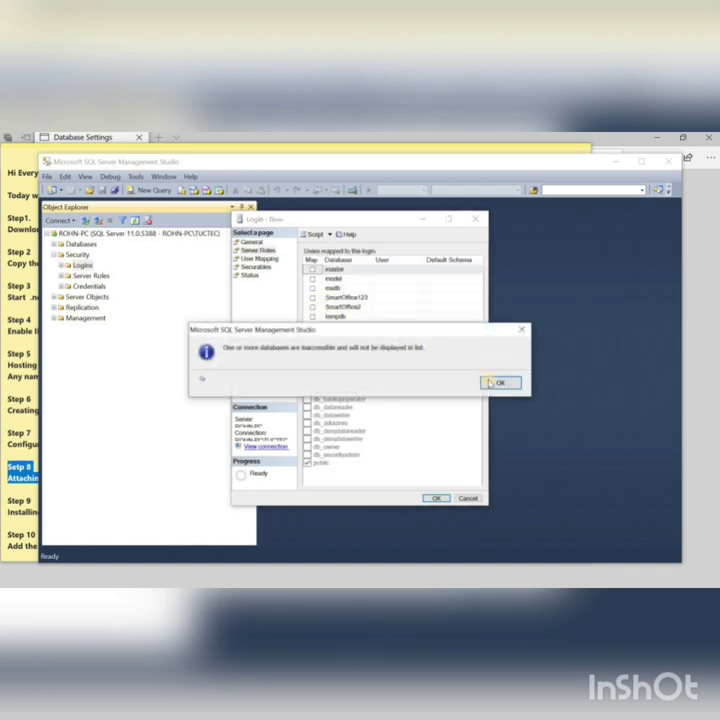
click(489, 383)
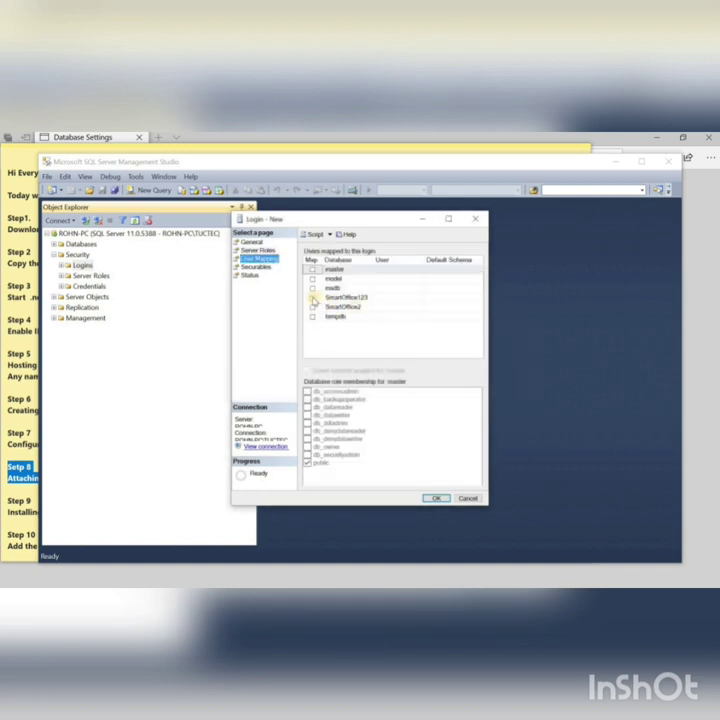
click(313, 298)
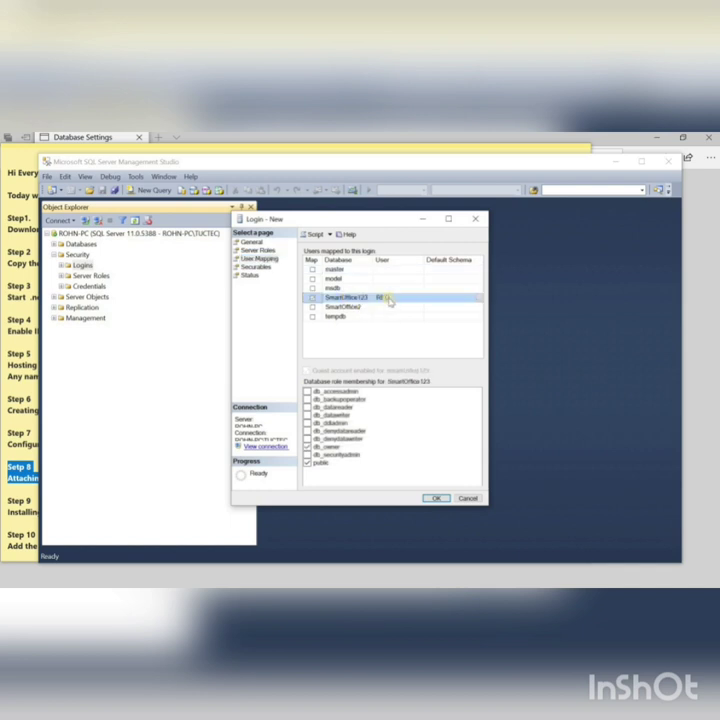
click(307, 392)
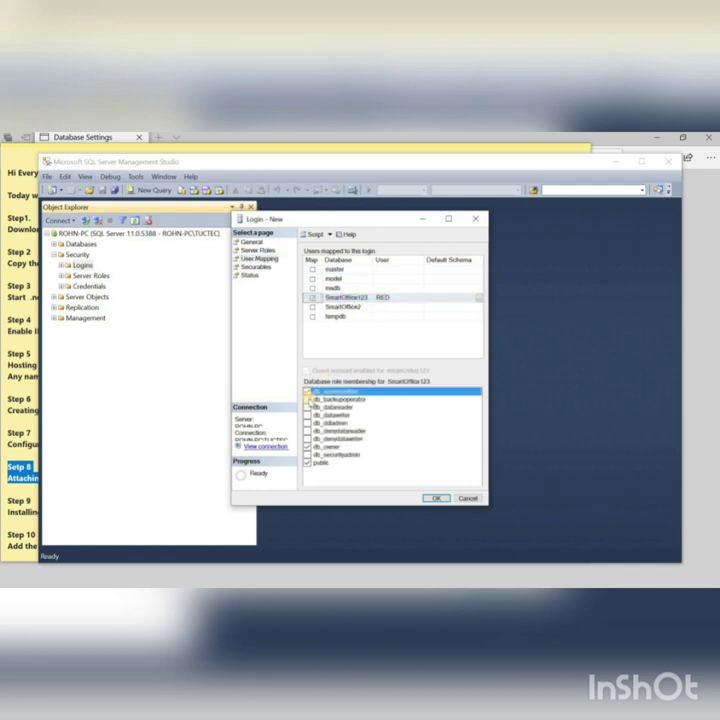
click(308, 399)
click(307, 407)
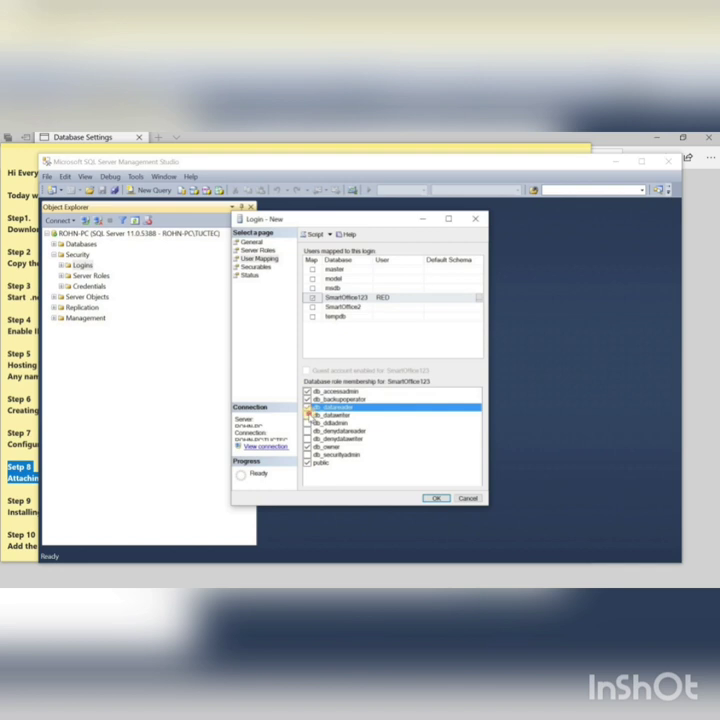
click(307, 415)
click(308, 423)
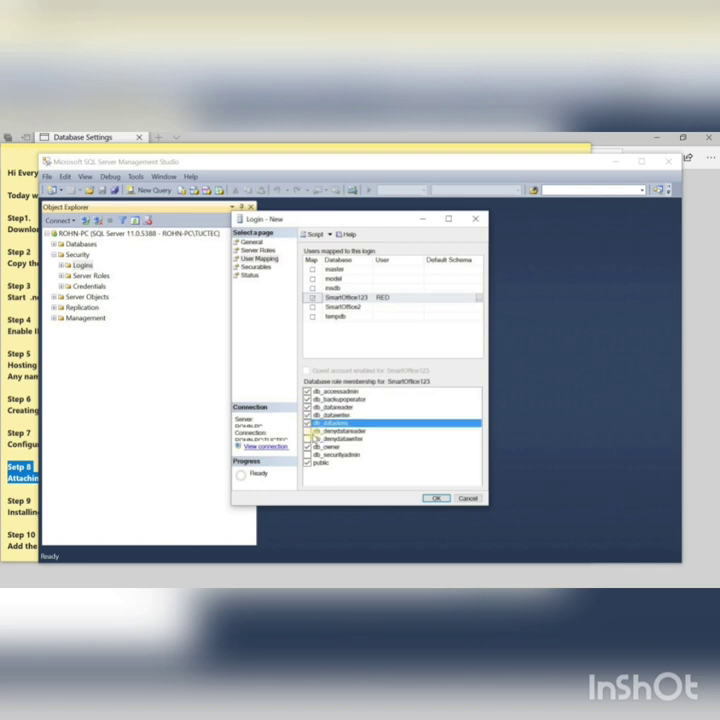
click(307, 454)
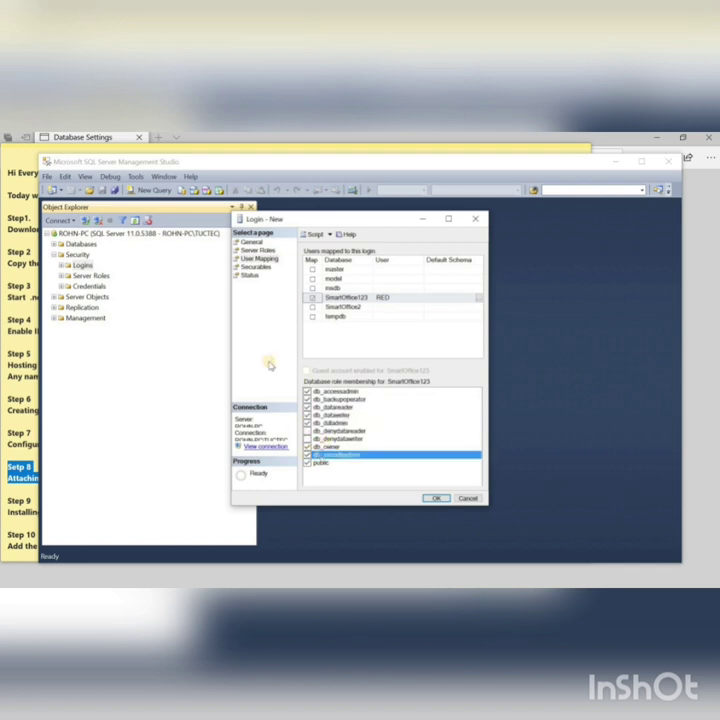
Step: Review the Securables and Status pages, then create login RED
click(254, 268)
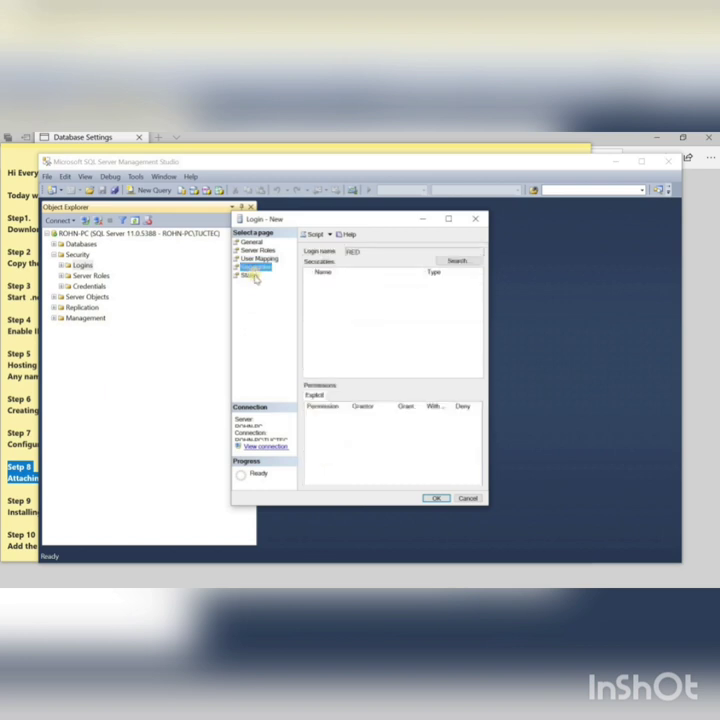
click(250, 275)
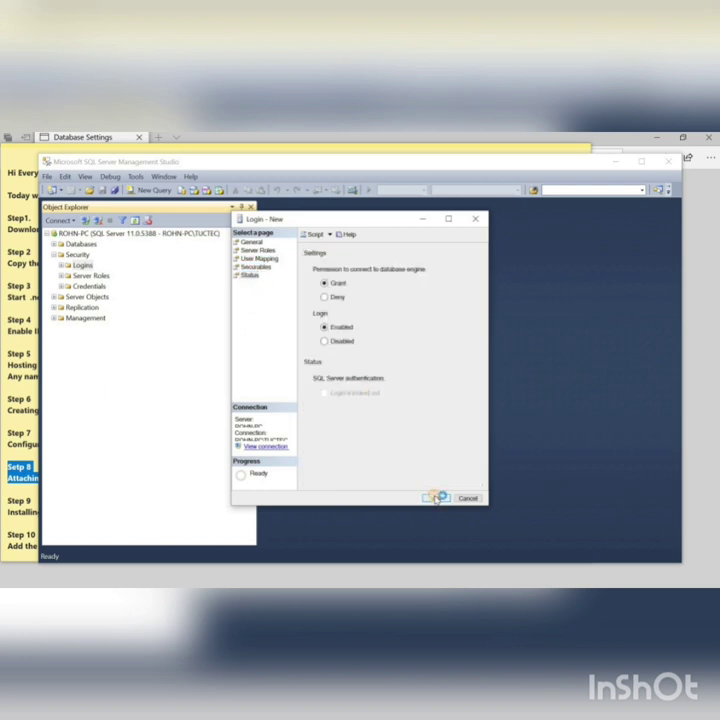
click(436, 498)
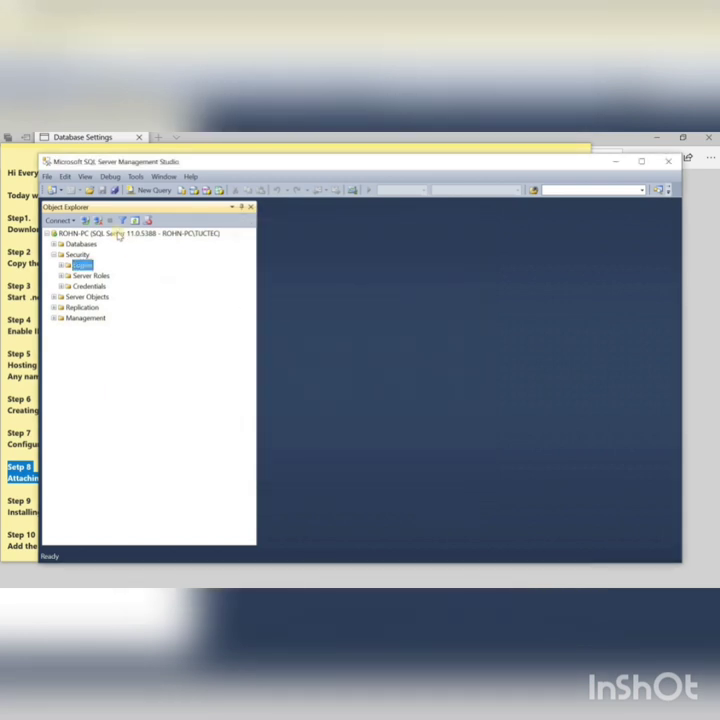
Step: Connect to ROHN-PC again using SQL Server Authentication as login RED with its password
click(117, 234)
right_click(117, 234)
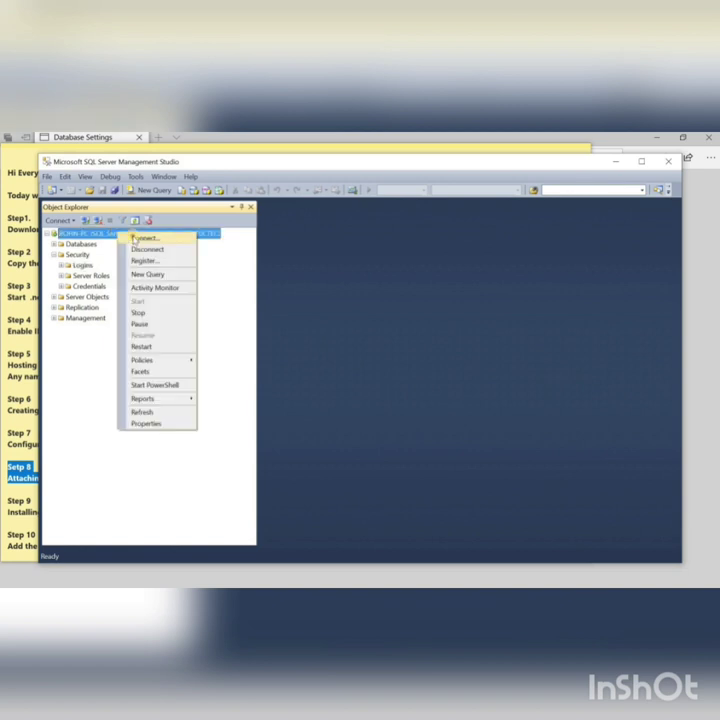
click(140, 236)
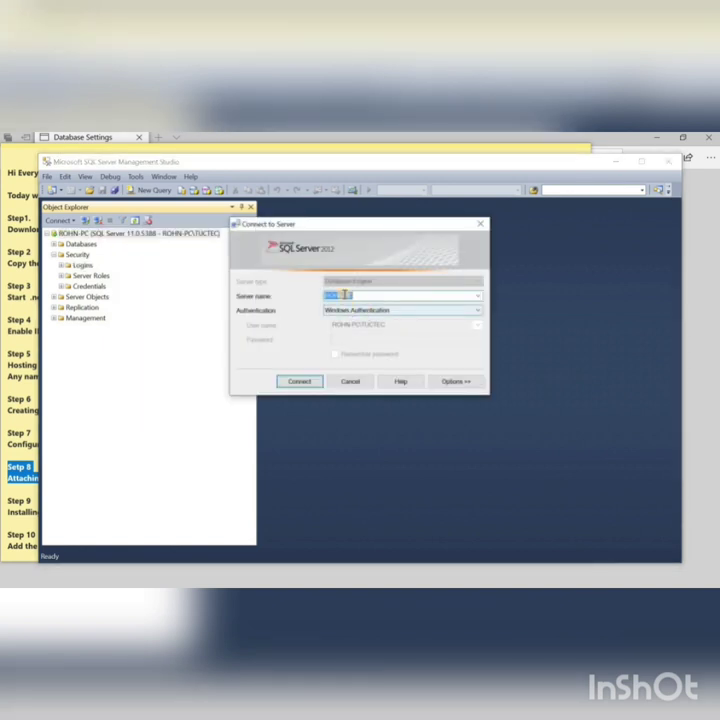
click(400, 312)
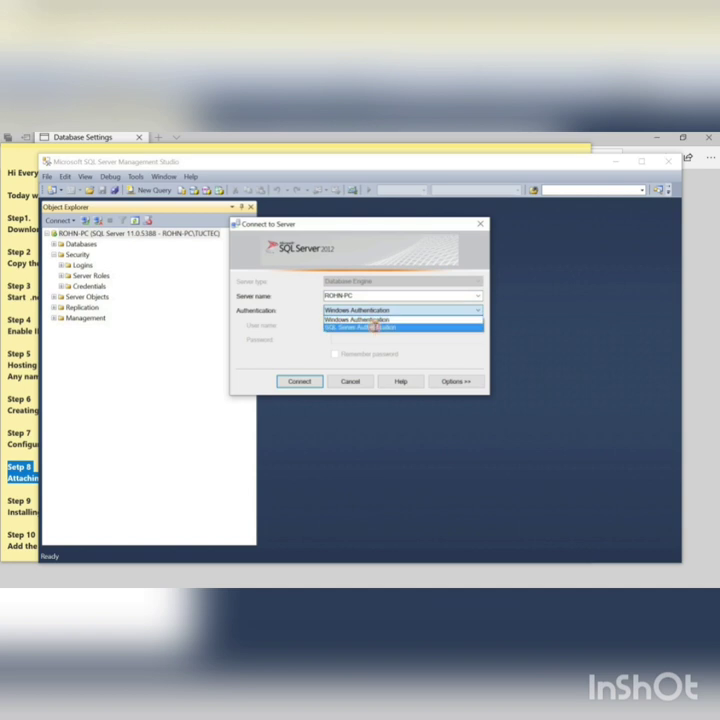
click(375, 327)
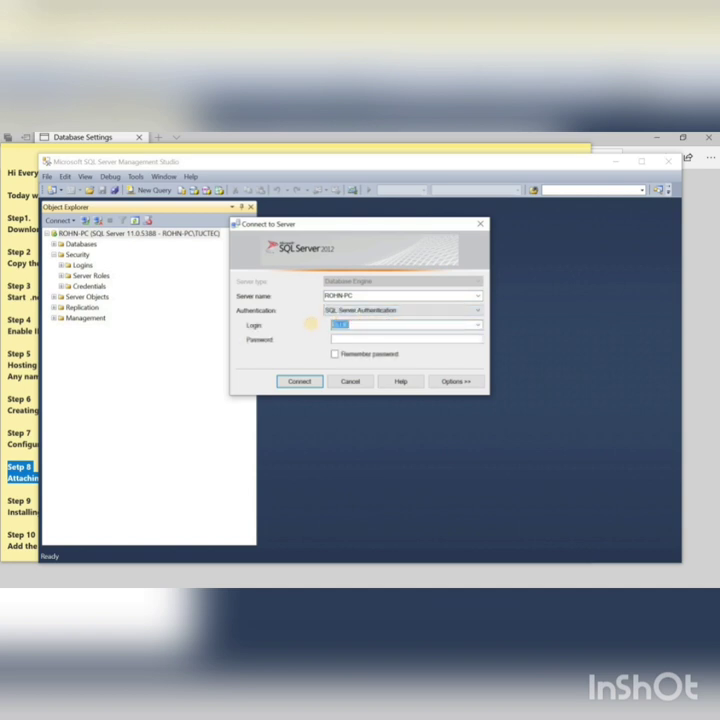
text(RED)
click(374, 342)
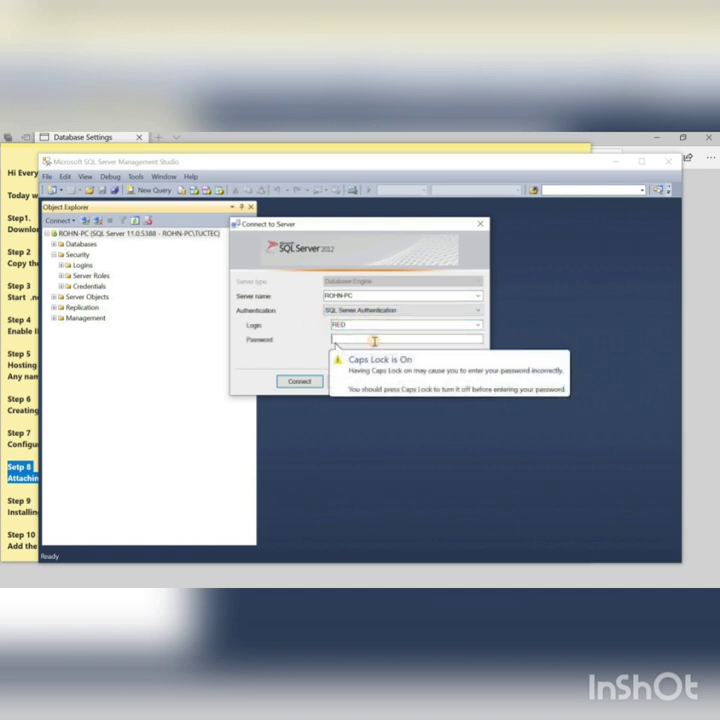
text(***)
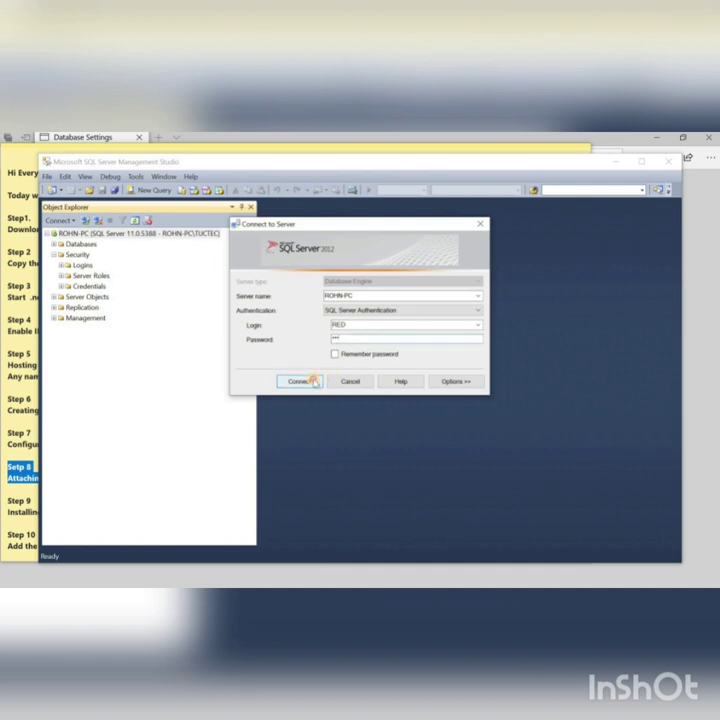
click(313, 381)
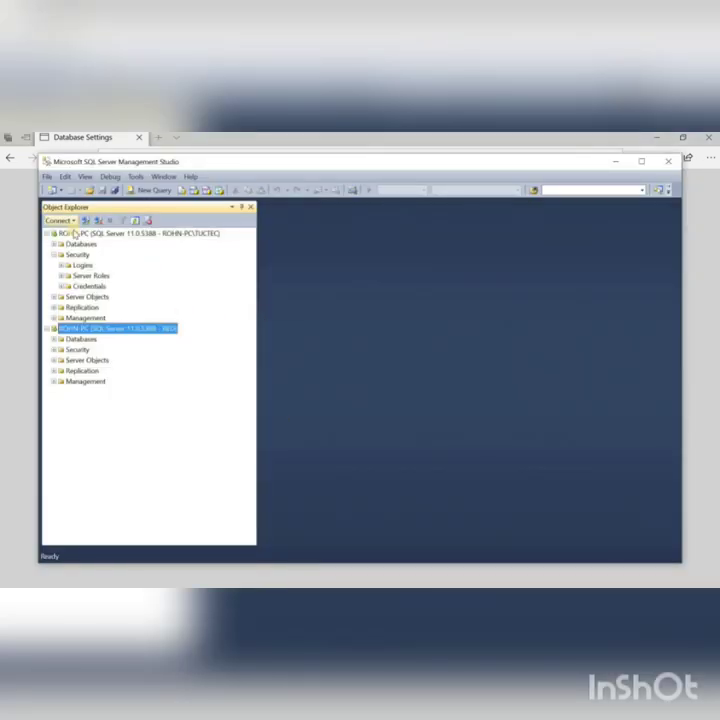
Step: Start a new Database Engine connection and select the server name in the form
click(62, 221)
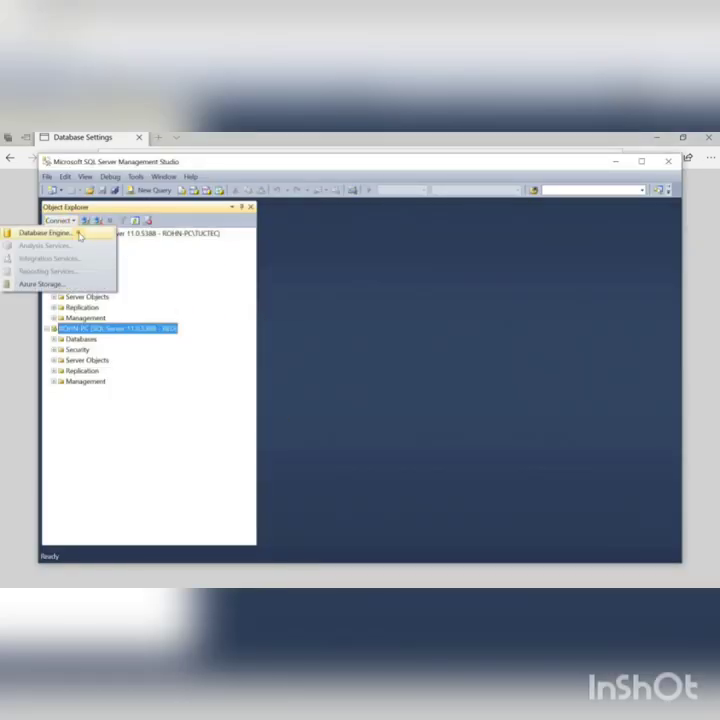
click(77, 233)
drag(363, 296, 313, 295)
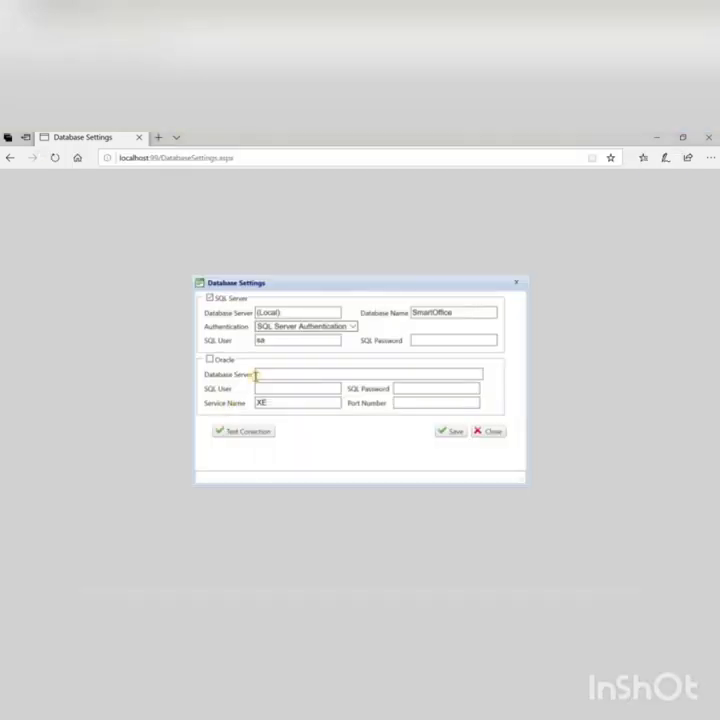
Step: Replace (Local) with ROHN-PC as the Database Server in Smart Office Online's Database Settings
click(286, 313)
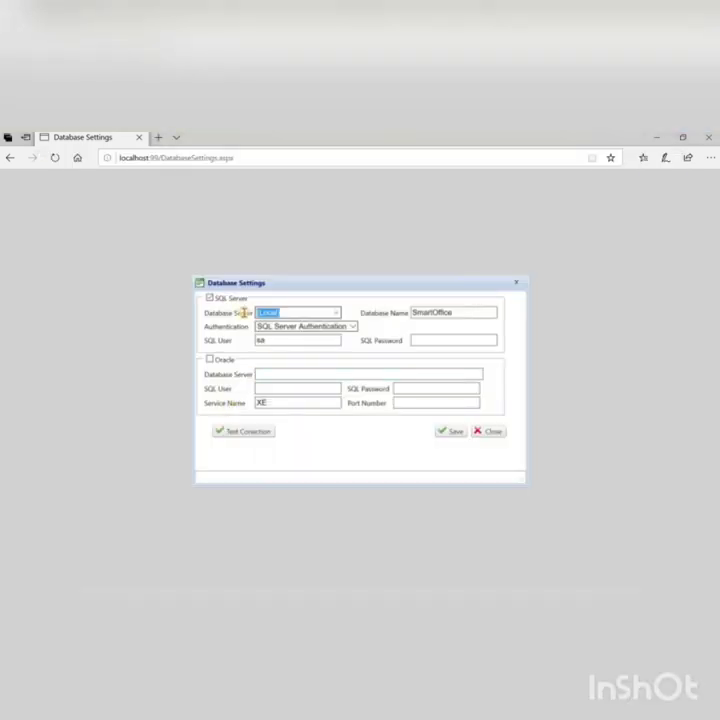
key(BackSpace)
text(ROHN-PC)
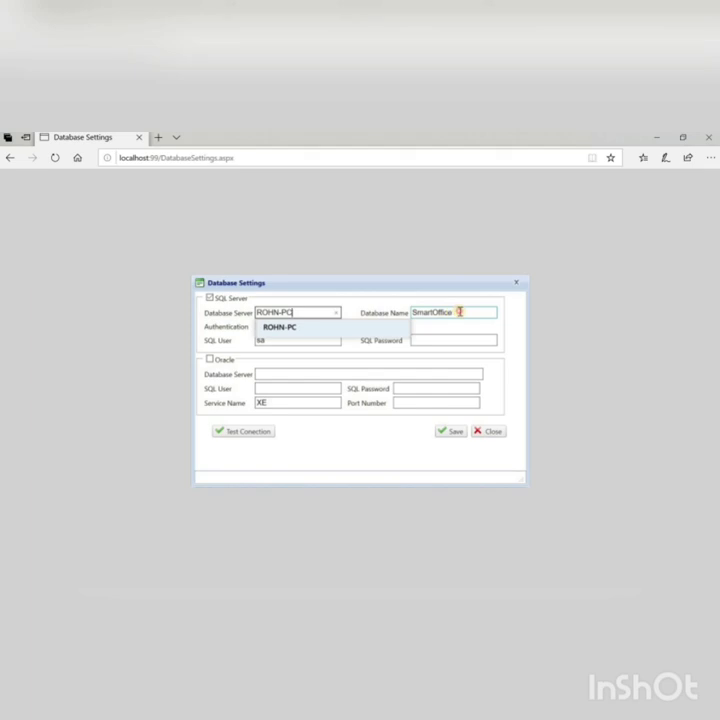
click(459, 312)
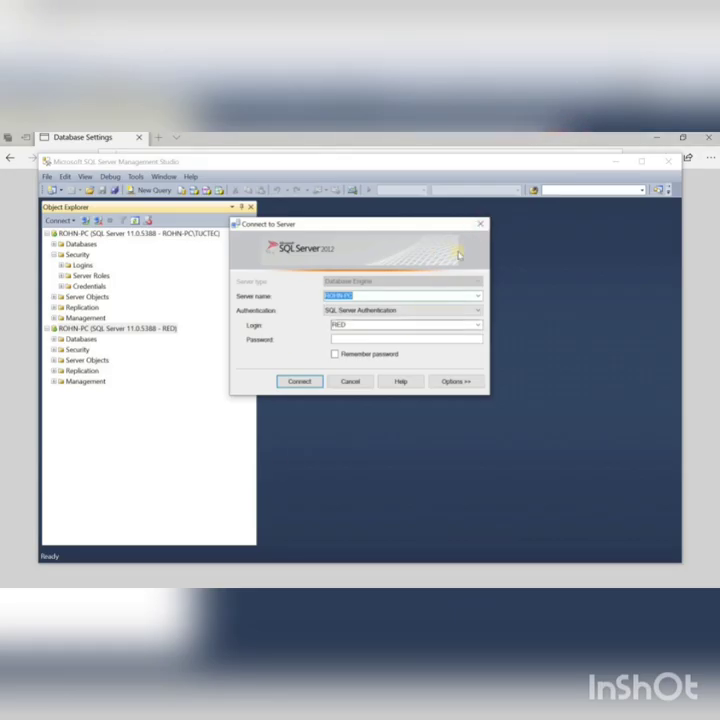
Step: Close the connection prompt, dismiss the data retrieval error, and expand the first server's Databases folder
click(479, 224)
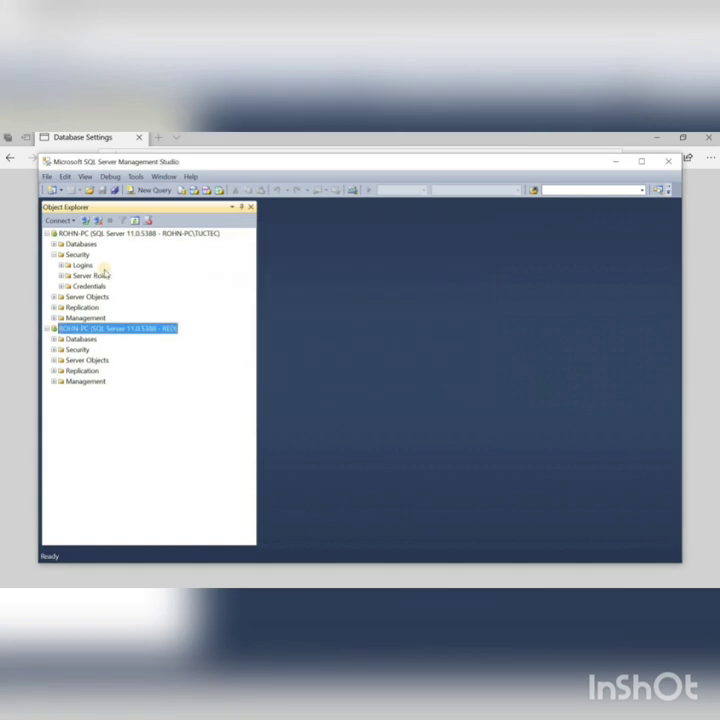
click(54, 245)
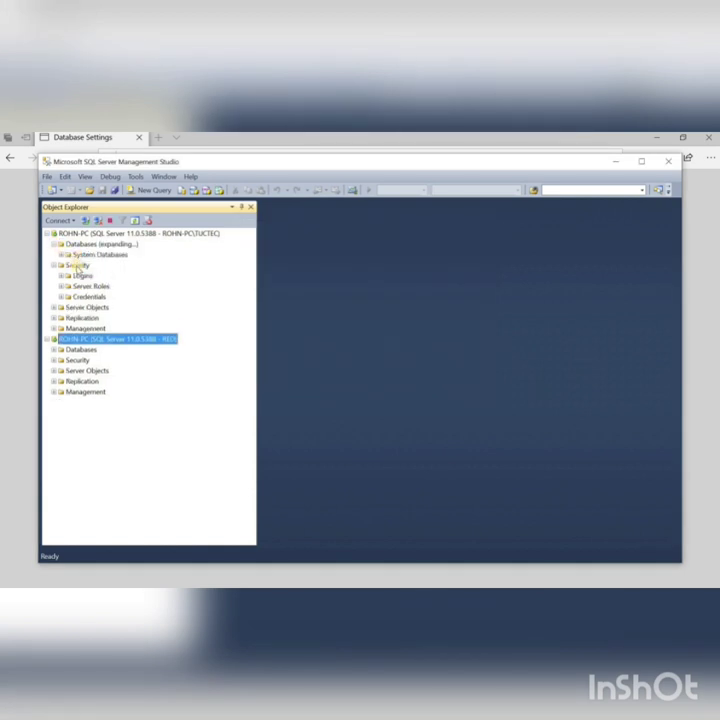
click(517, 403)
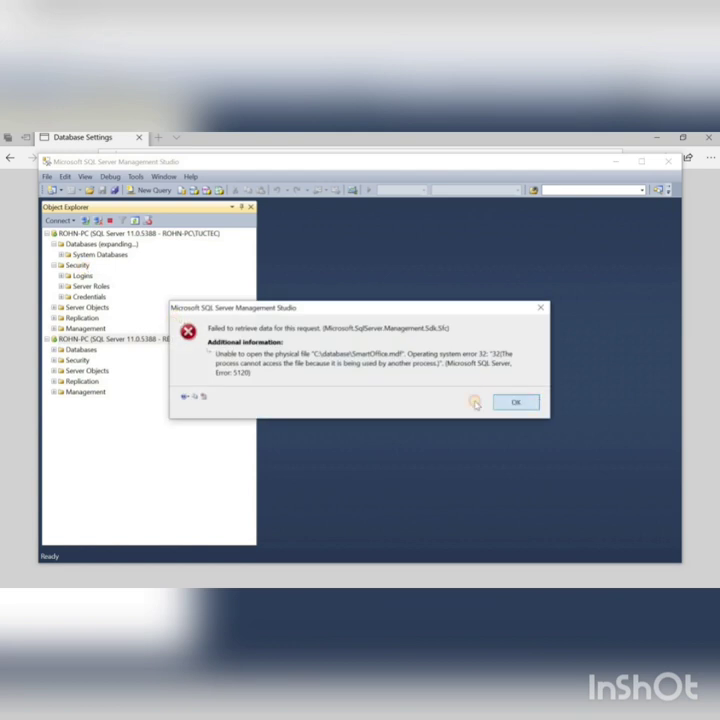
click(55, 245)
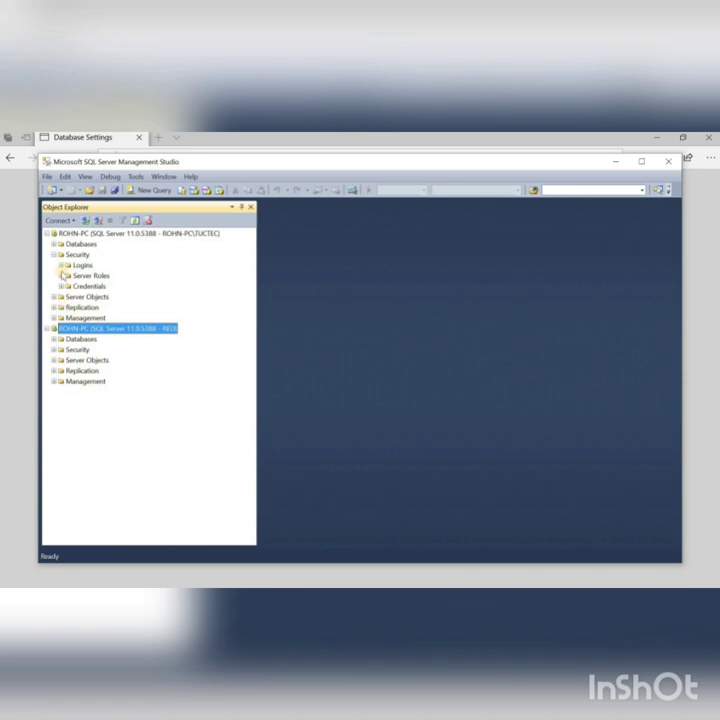
click(53, 248)
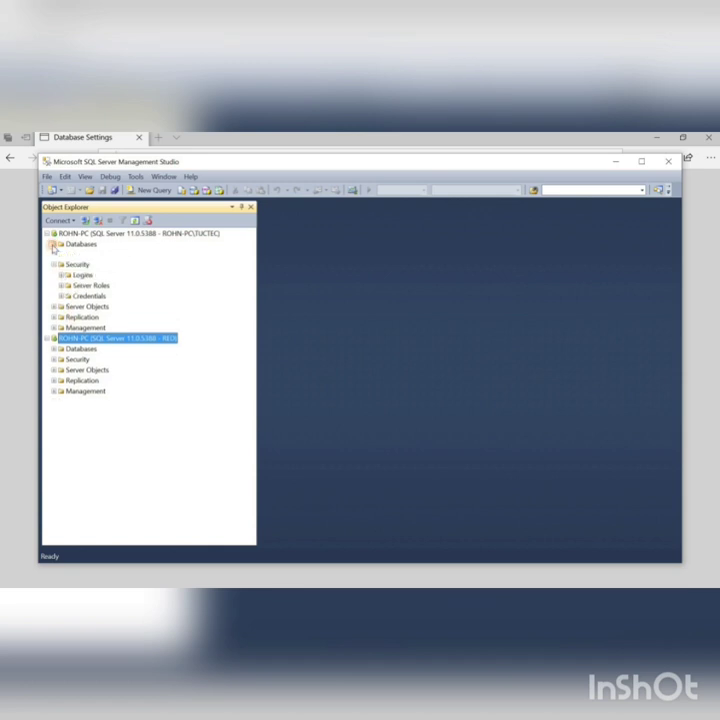
click(62, 256)
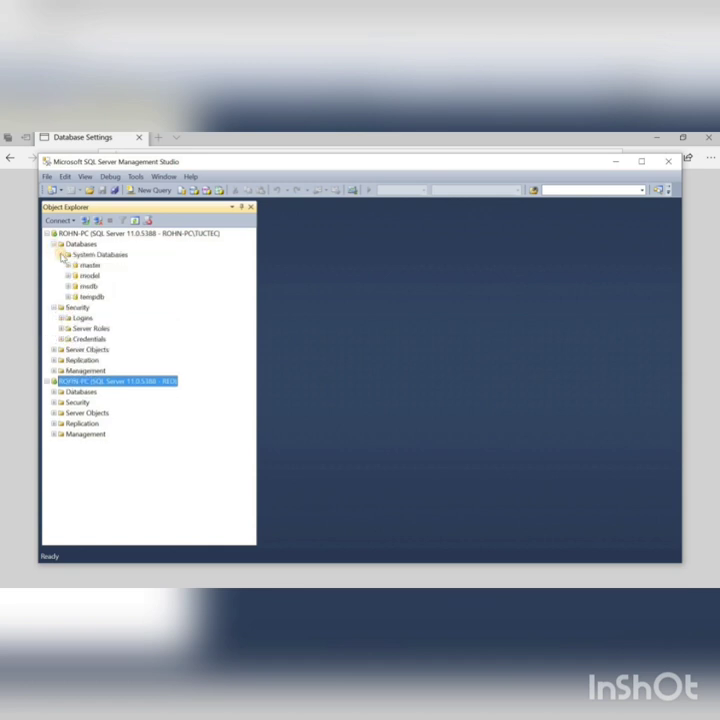
Step: Expand the second server's Databases folder and locate SmartOffice123, leaving its name unchanged
click(50, 382)
click(50, 382)
click(53, 393)
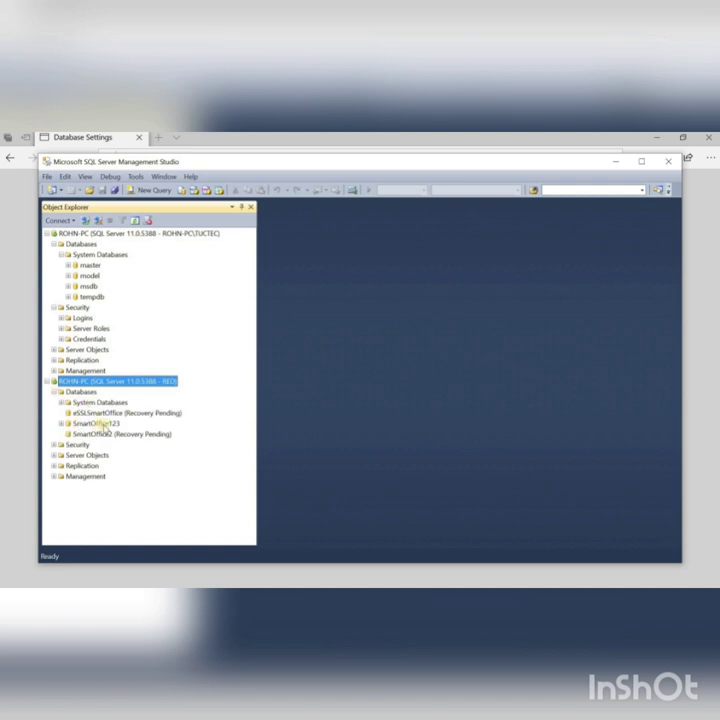
click(81, 423)
click(96, 423)
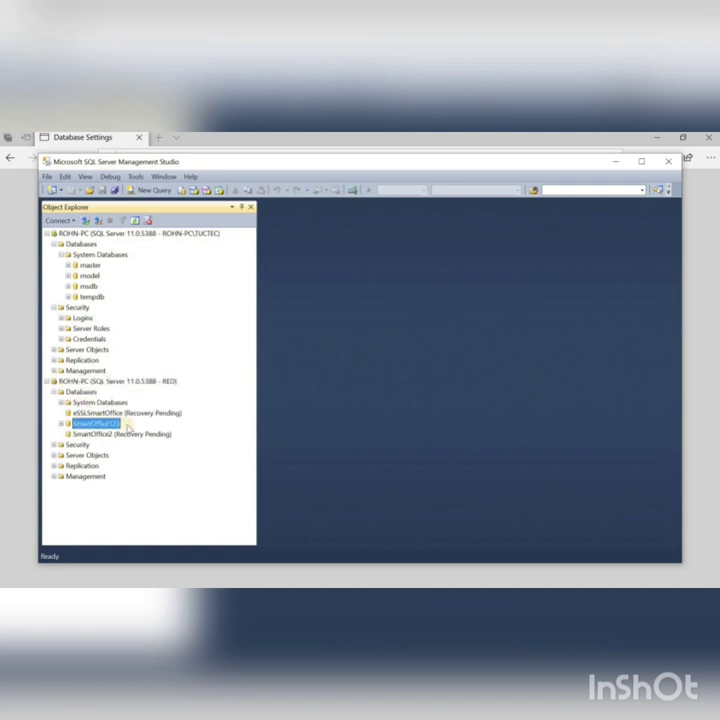
key(Return)
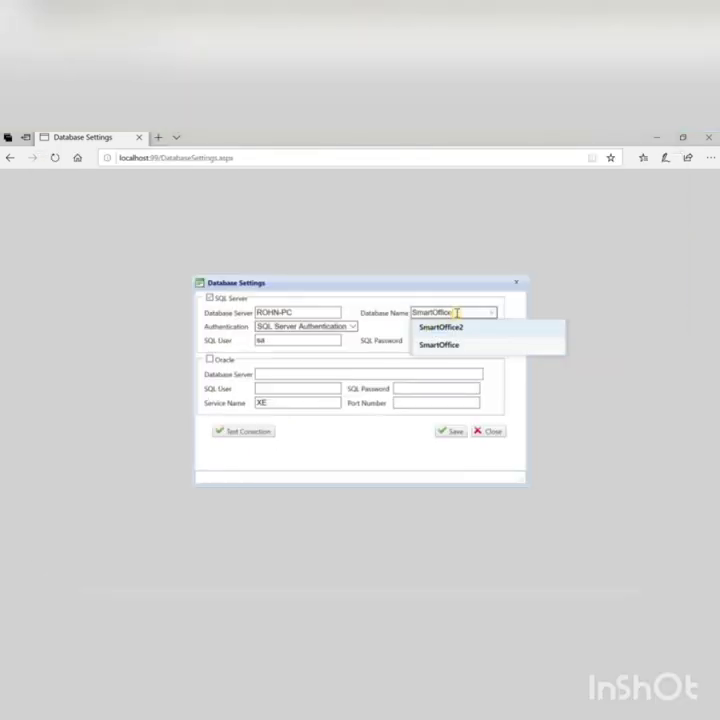
Step: Set Database Name to SmartOffice123, SQL User to RED, and enter the login's password
text(123)
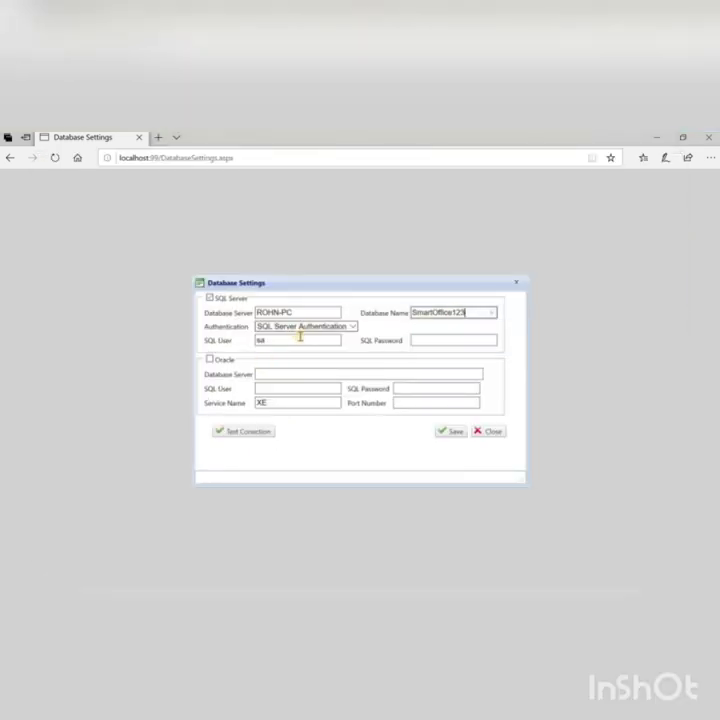
drag(286, 339, 241, 343)
text(R)
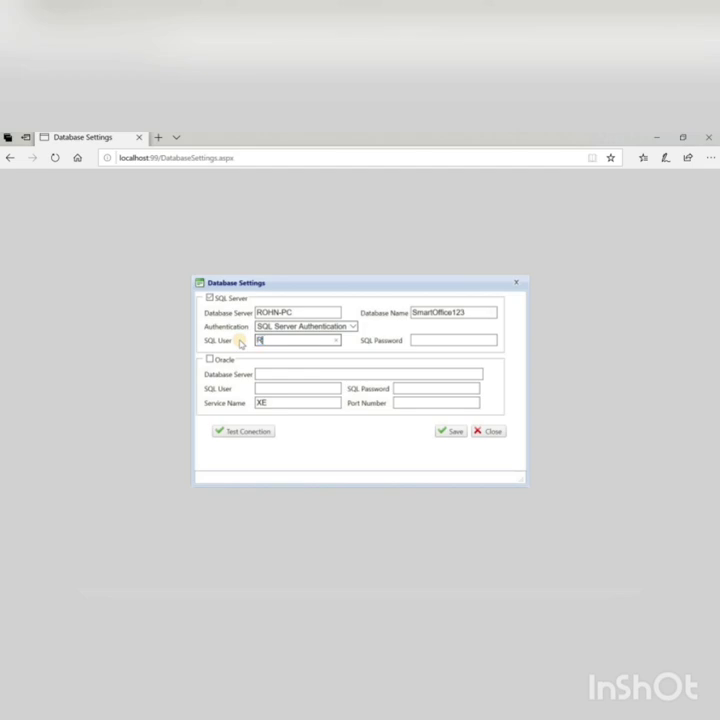
text(ED)
click(462, 341)
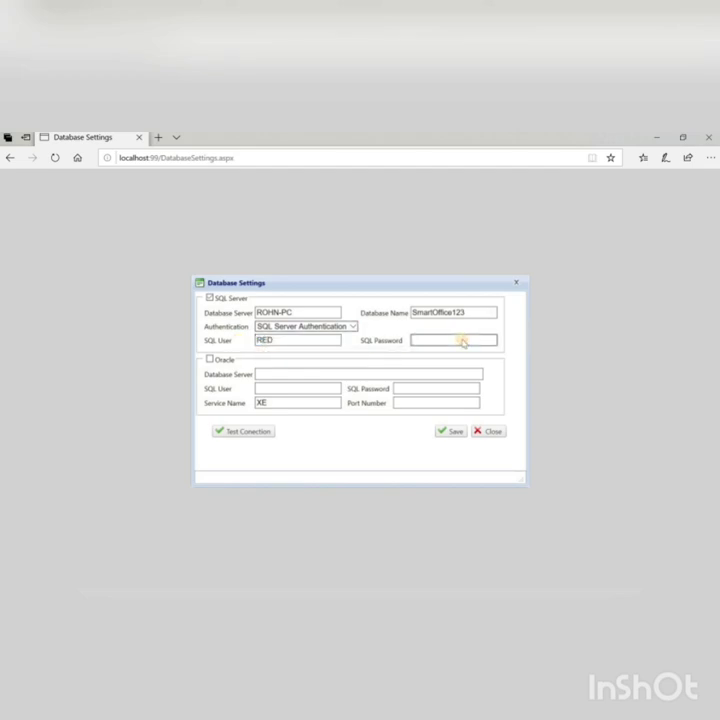
text(123)
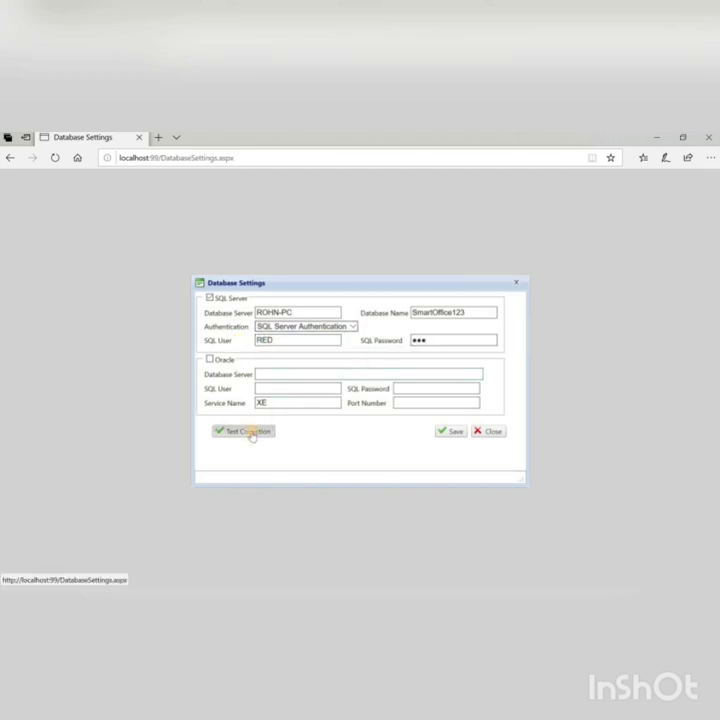
Step: Test the connection successfully, correct the SQL password, and save the database settings
click(251, 434)
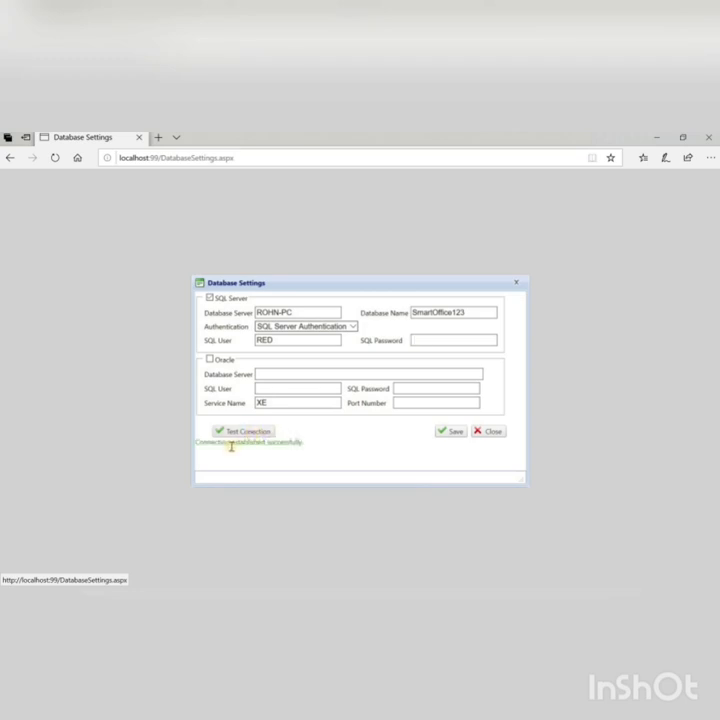
mouse_move(307, 445)
mouse_down()
mouse_move(194, 444)
mouse_move(313, 443)
mouse_up()
click(198, 442)
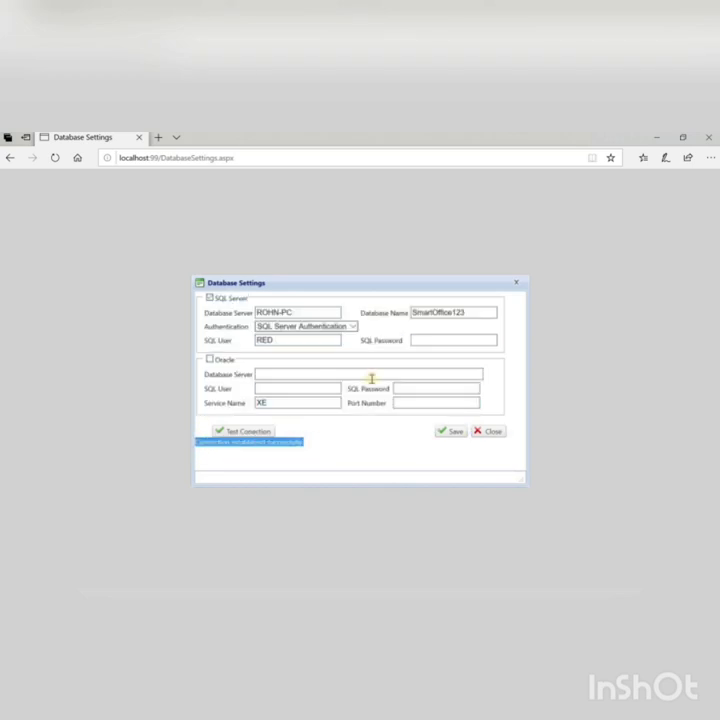
click(425, 340)
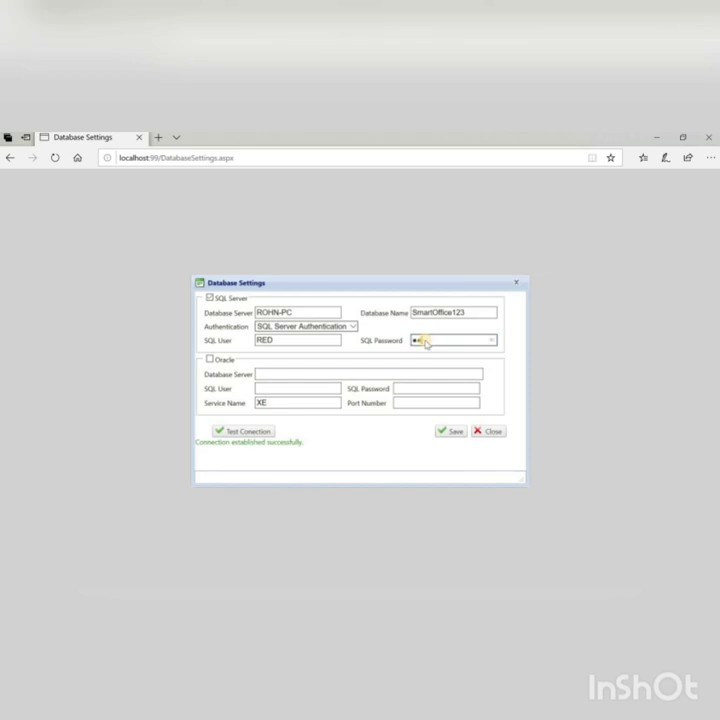
text(d)
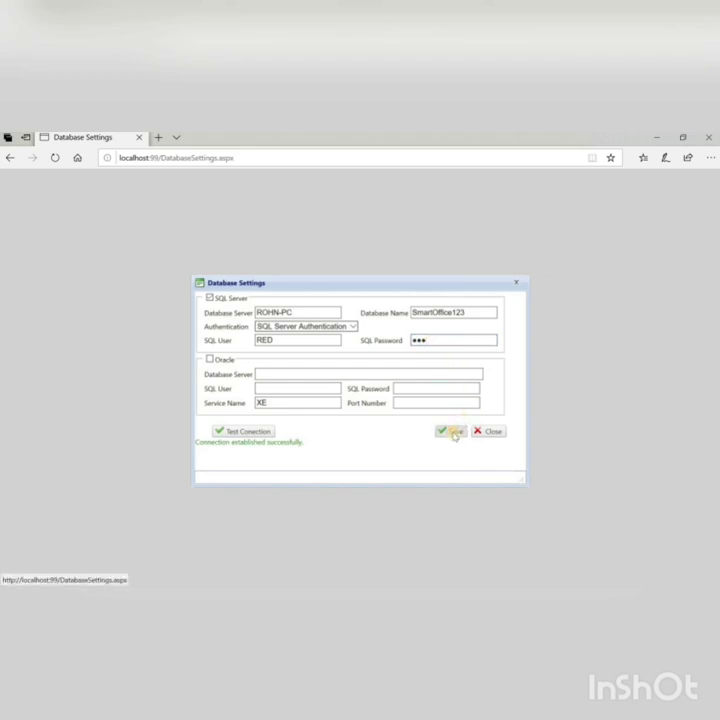
click(453, 433)
click(346, 300)
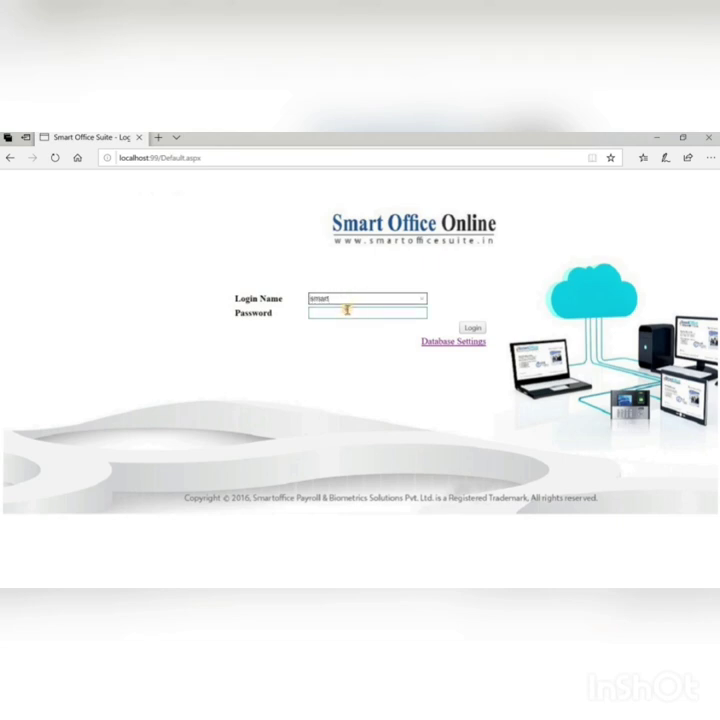
Step: Log in with the user's password, acknowledge the trial-version notice, and select the License Key field
click(346, 311)
text(adm)
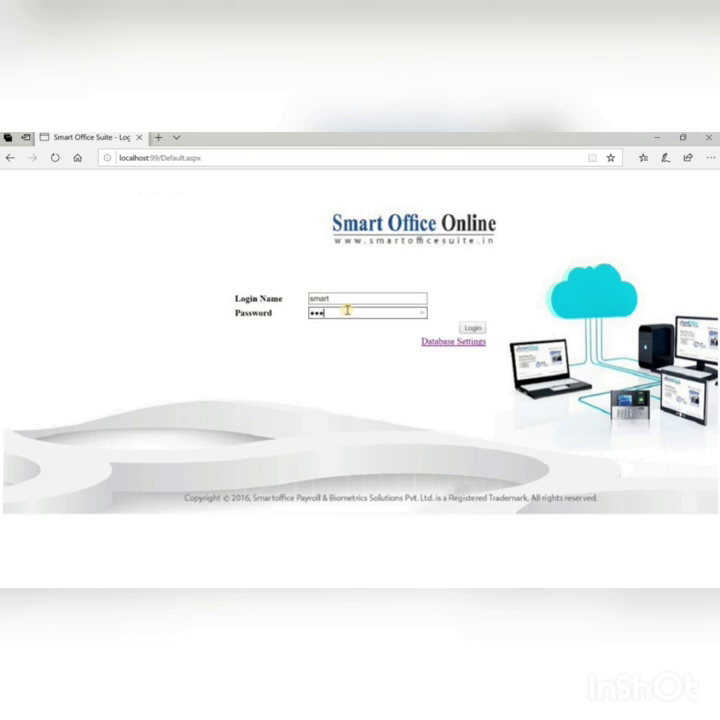
text(in)
click(471, 326)
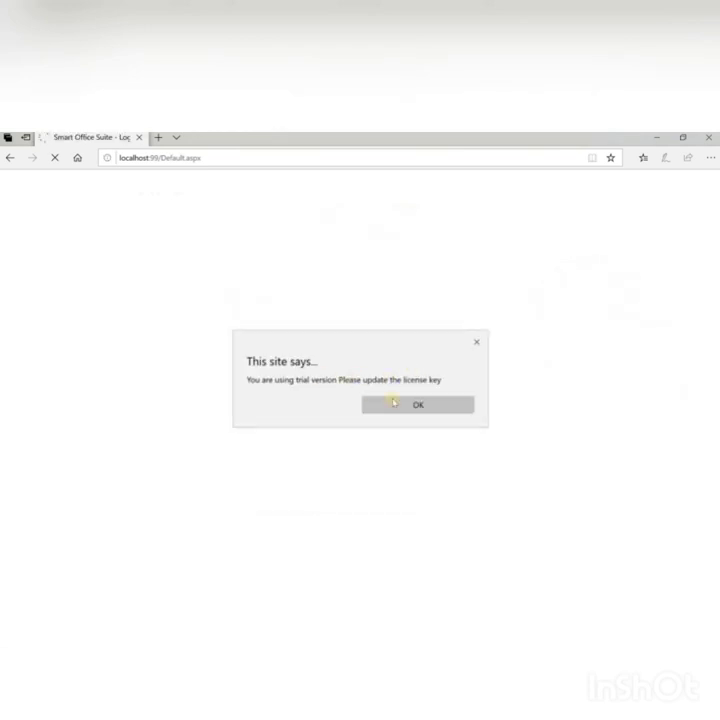
click(398, 404)
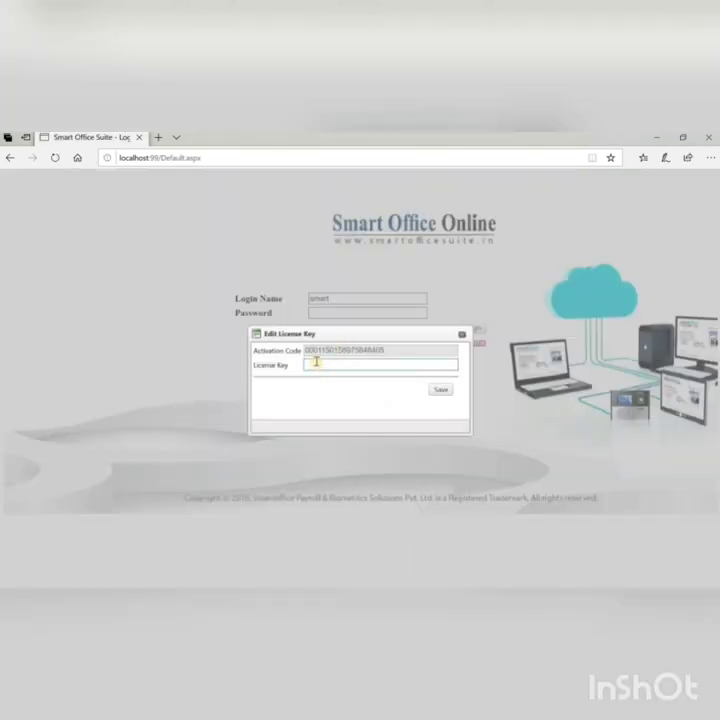
click(316, 362)
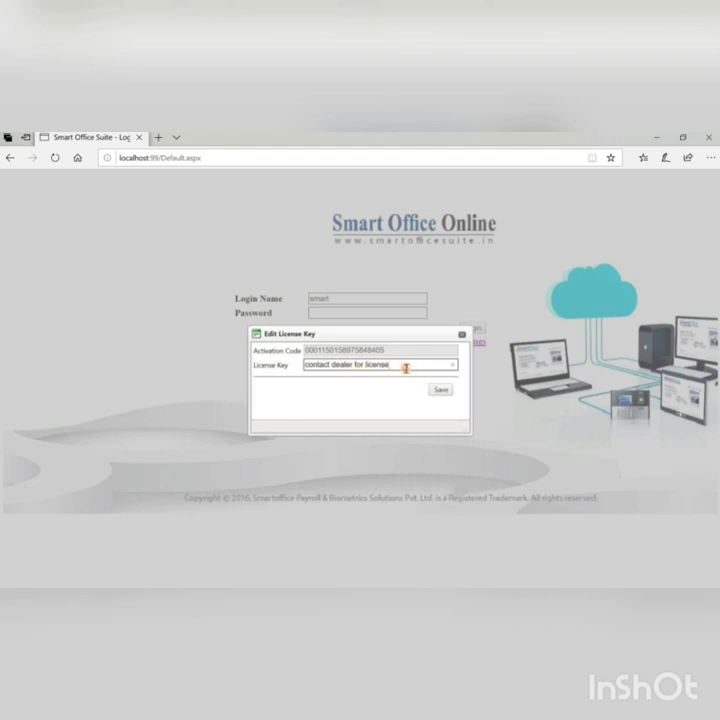
Step: Select the 'contact dealer for license' placeholder in the License Key field
drag(406, 368, 301, 367)
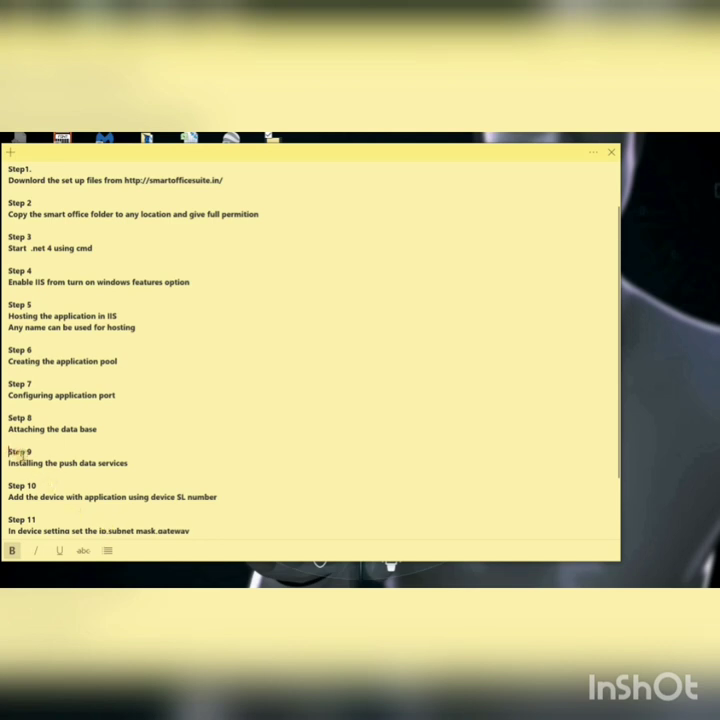
Step: Highlight Step 9, installing the push data services, in the sticky note
drag(9, 452, 156, 472)
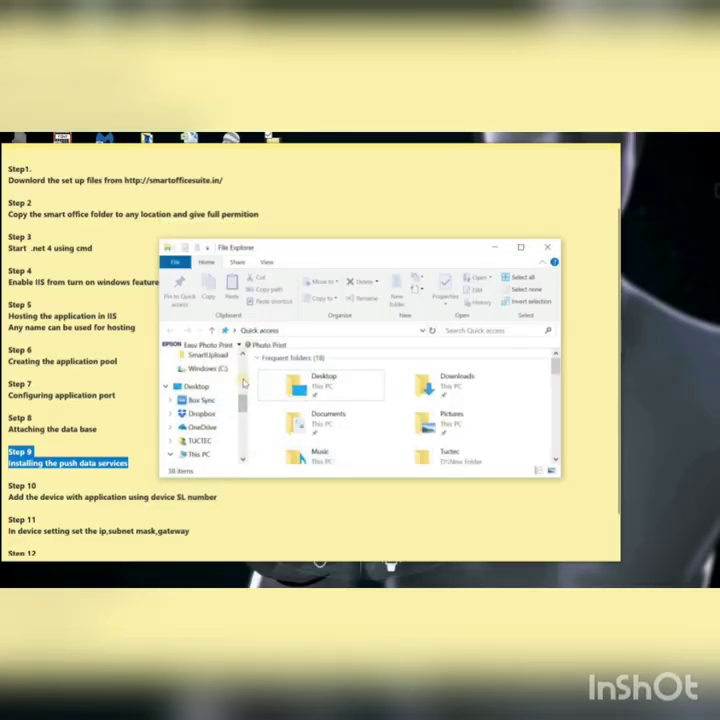
scroll(243, 383, down, 3)
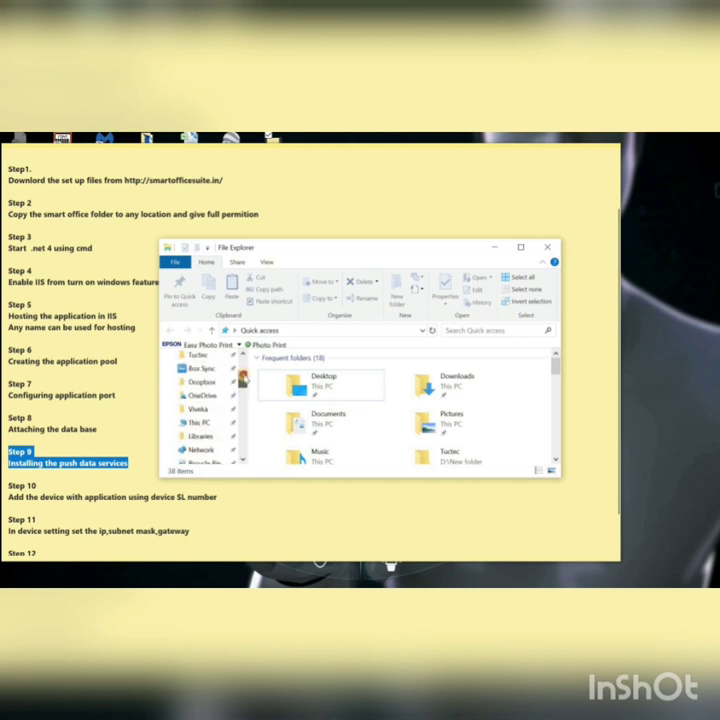
scroll(243, 378, up, 3)
Step: Go to Downloads > SmartUpload > PushDataCollectorService in File Explorer
click(215, 368)
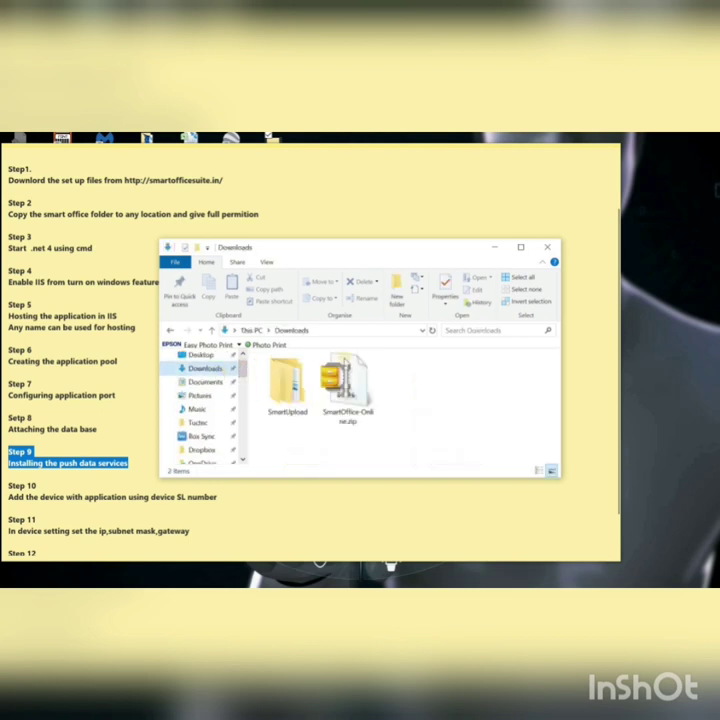
double_click(286, 380)
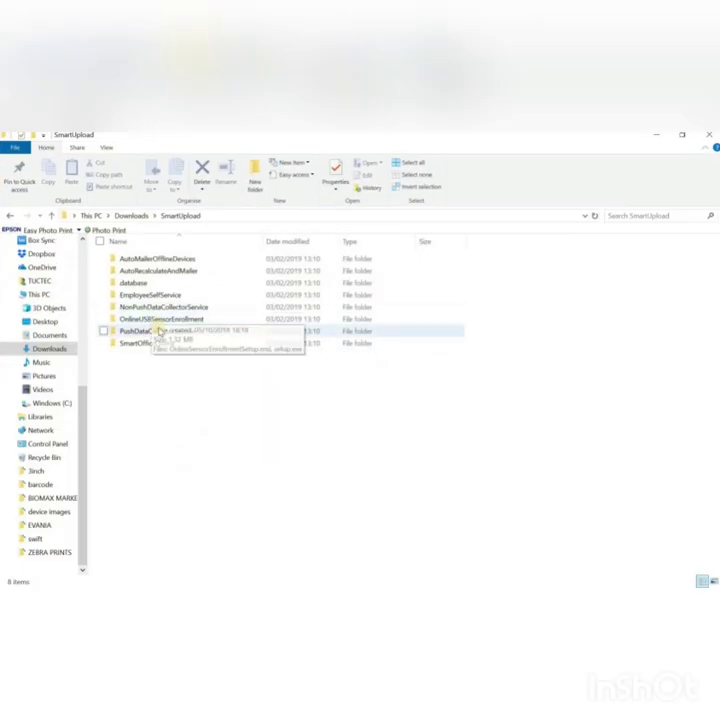
click(158, 331)
double_click(158, 331)
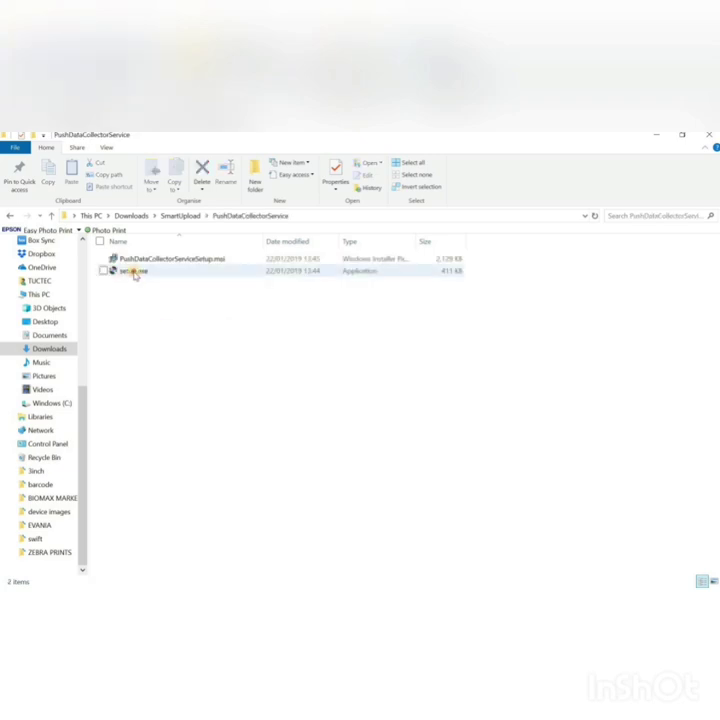
Step: Run setup.exe as administrator and install the service to the default folder for everyone
click(141, 274)
right_click(142, 277)
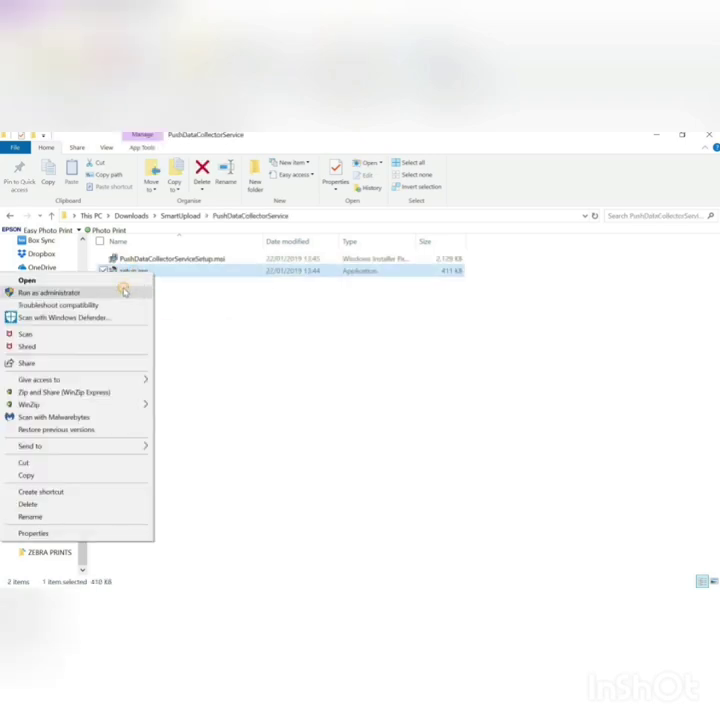
click(123, 290)
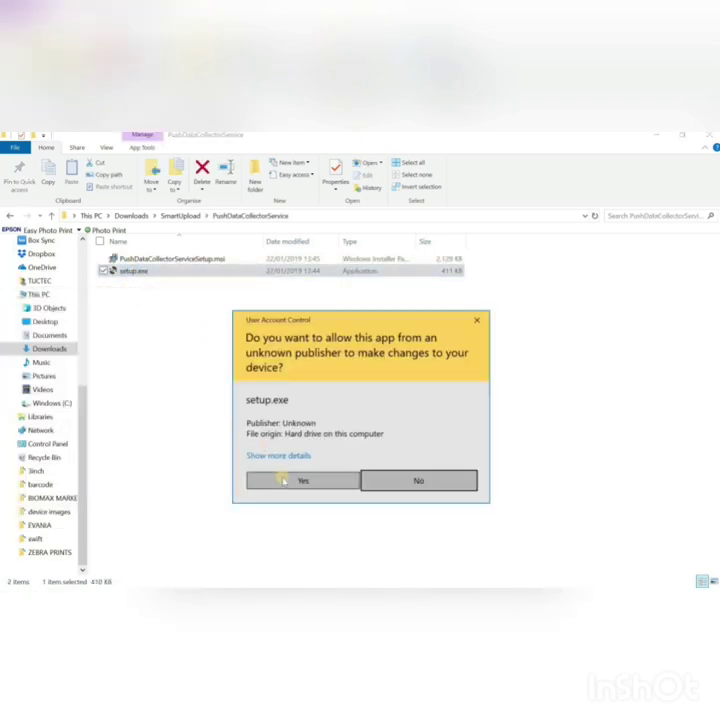
click(285, 481)
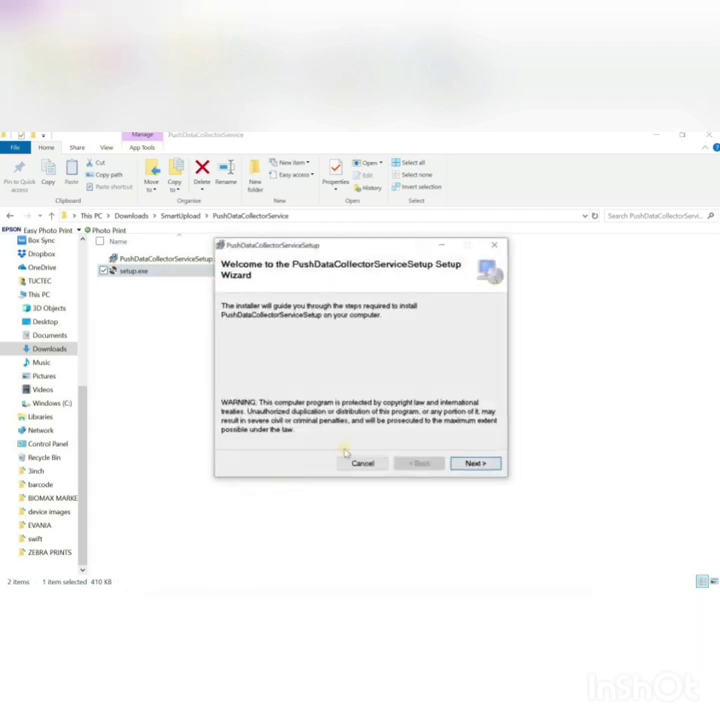
click(470, 464)
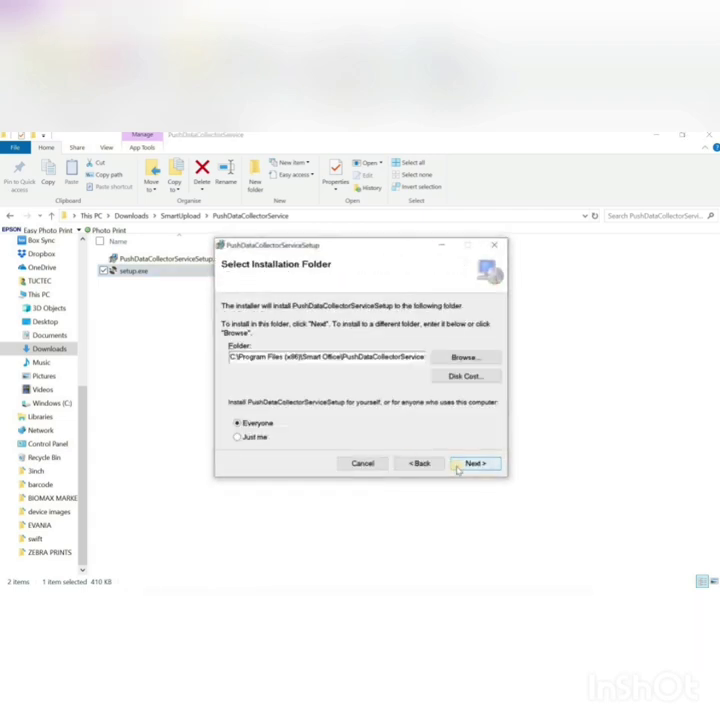
click(470, 464)
click(468, 464)
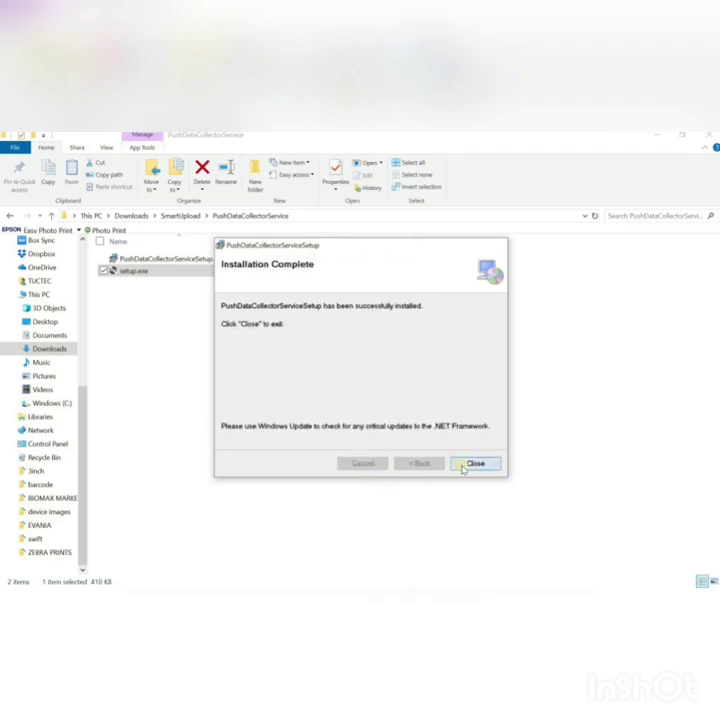
click(472, 464)
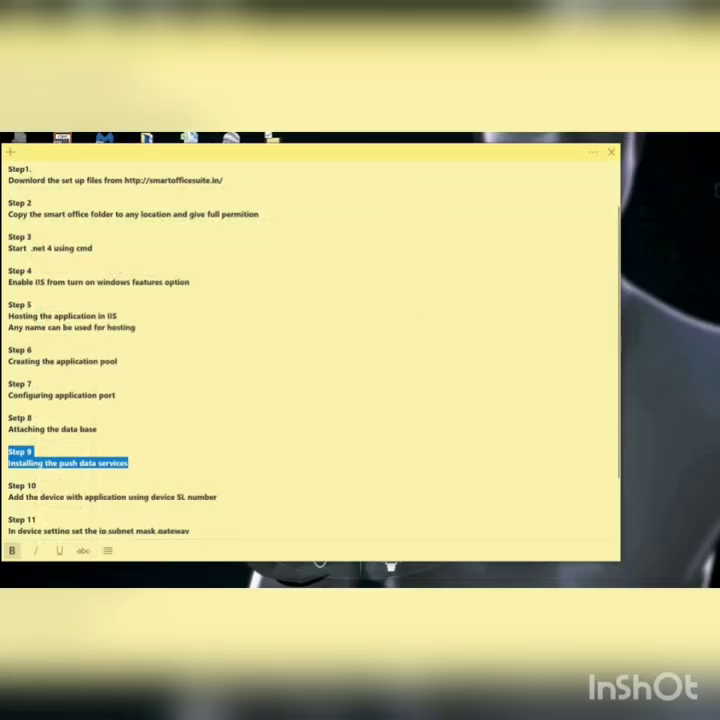
Step: Browse to C:\Program Files (x86)\Smart Office\PushDataCollectorServiceSetup in a new File Explorer window
key(super+e)
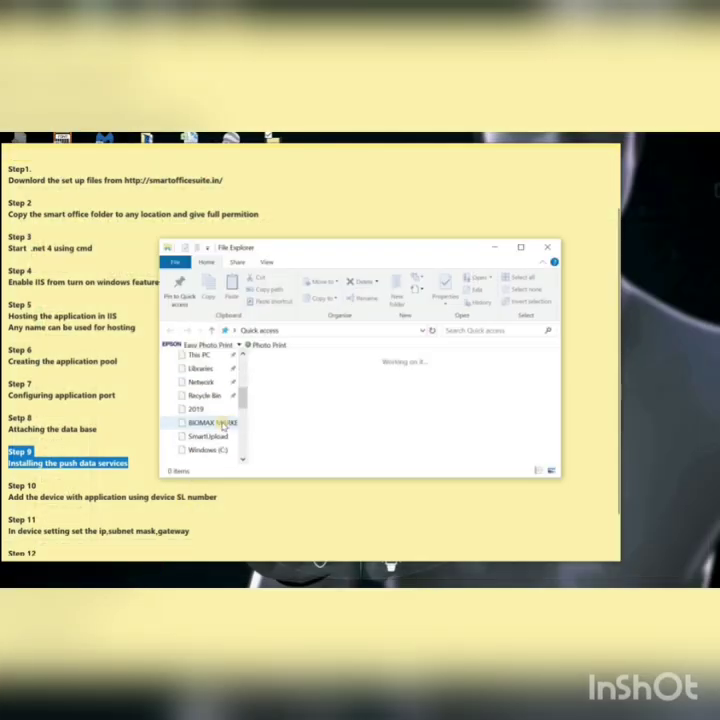
scroll(241, 410, down, 3)
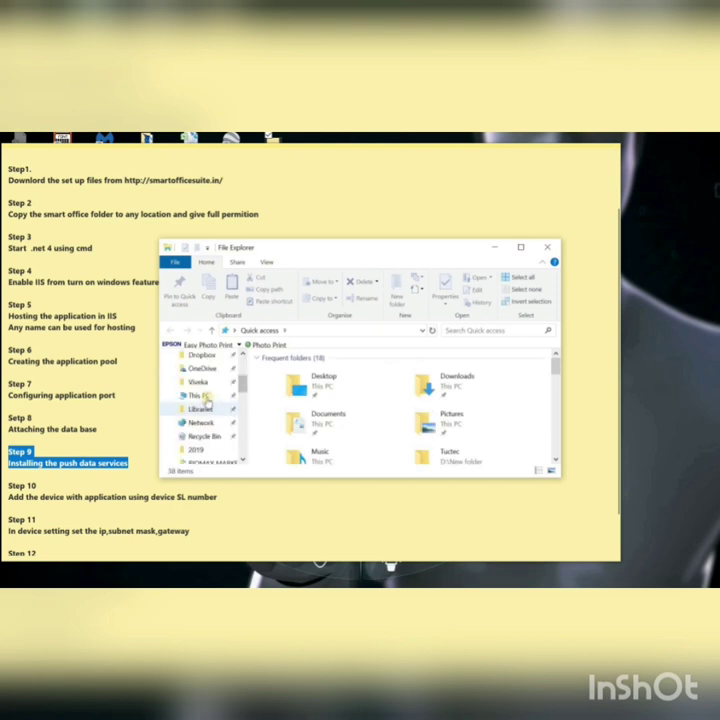
click(203, 395)
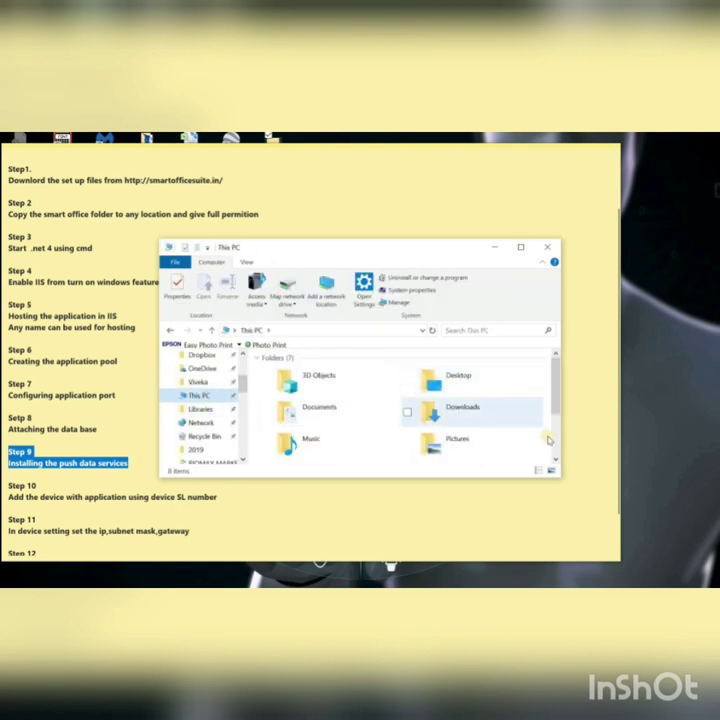
scroll(450, 420, down, 3)
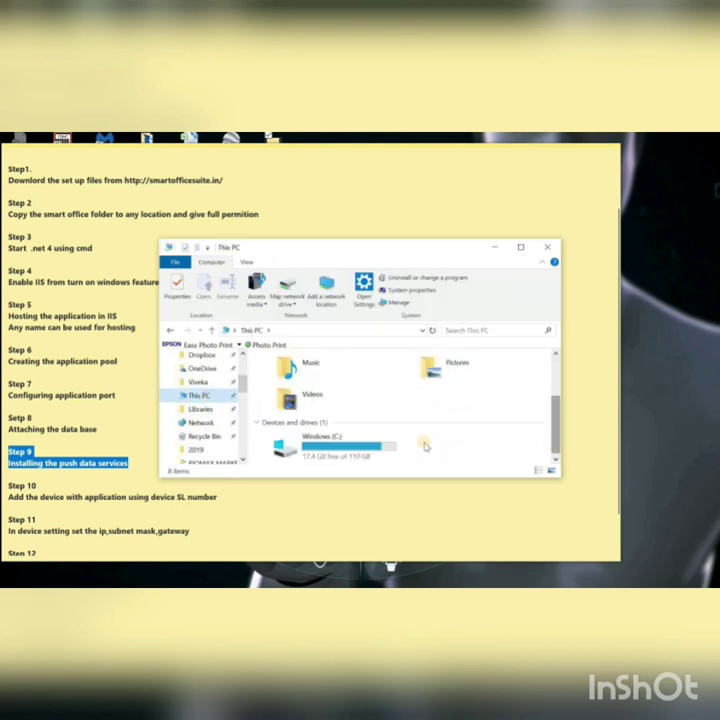
double_click(365, 444)
scroll(558, 410, down, 5)
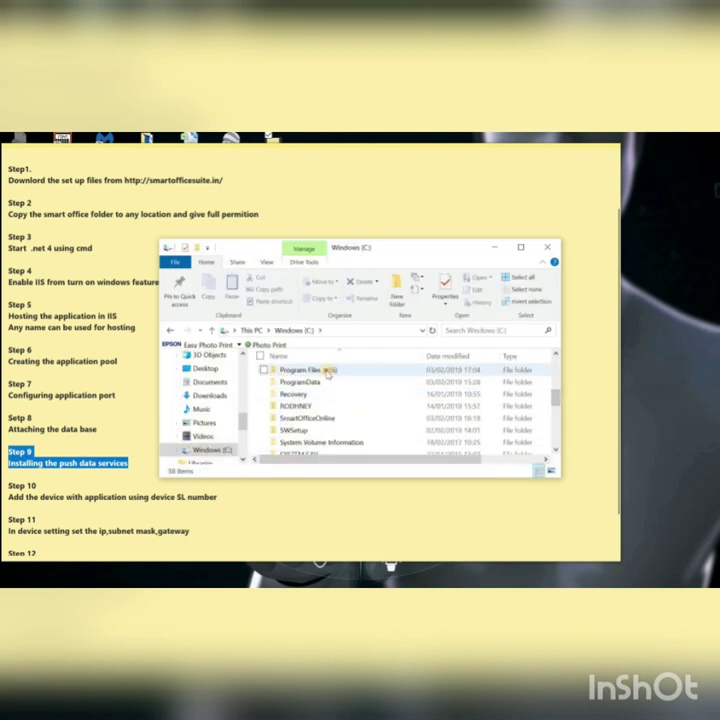
double_click(349, 371)
scroll(556, 410, down, 7)
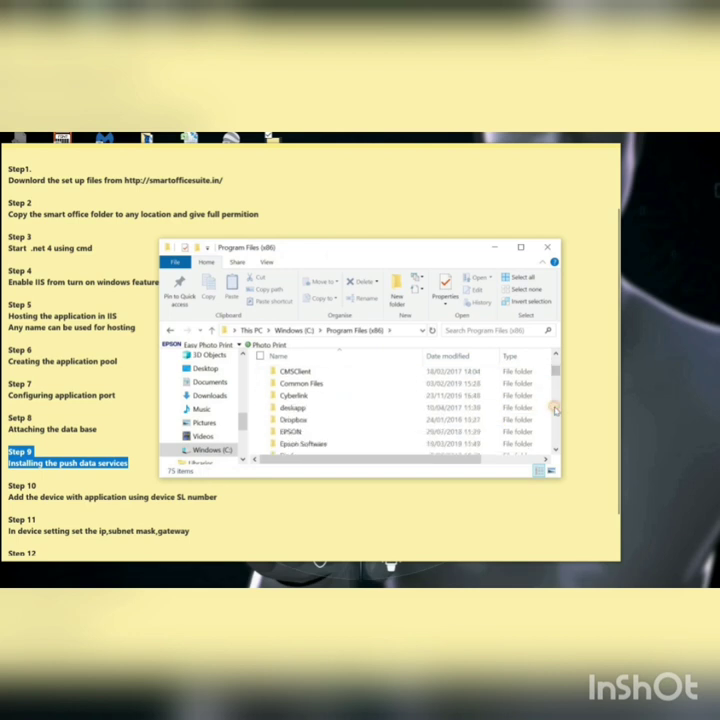
scroll(556, 410, down, 3)
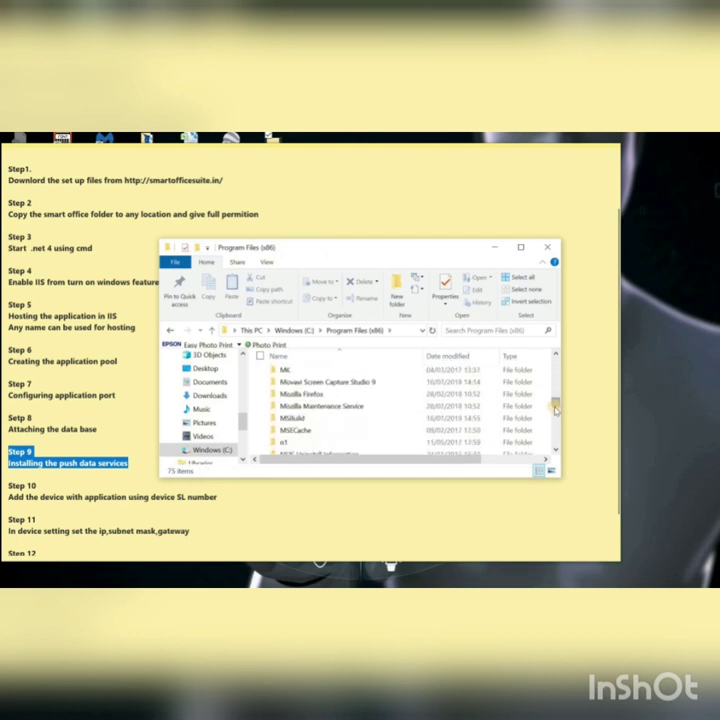
scroll(556, 414, down, 4)
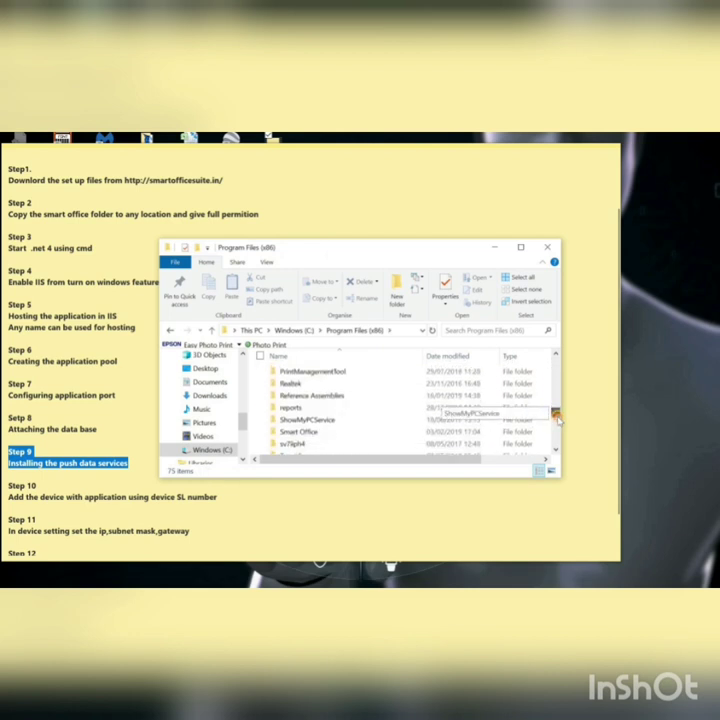
double_click(326, 432)
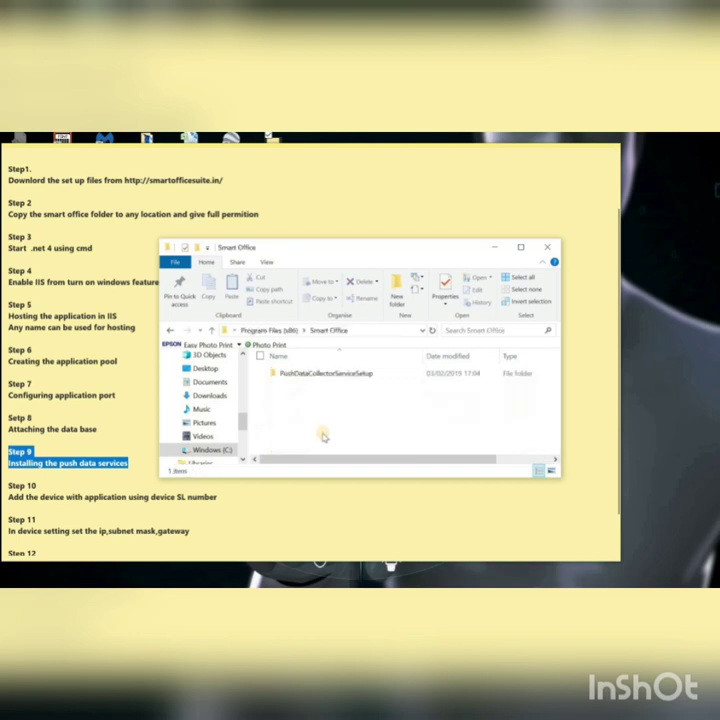
double_click(313, 374)
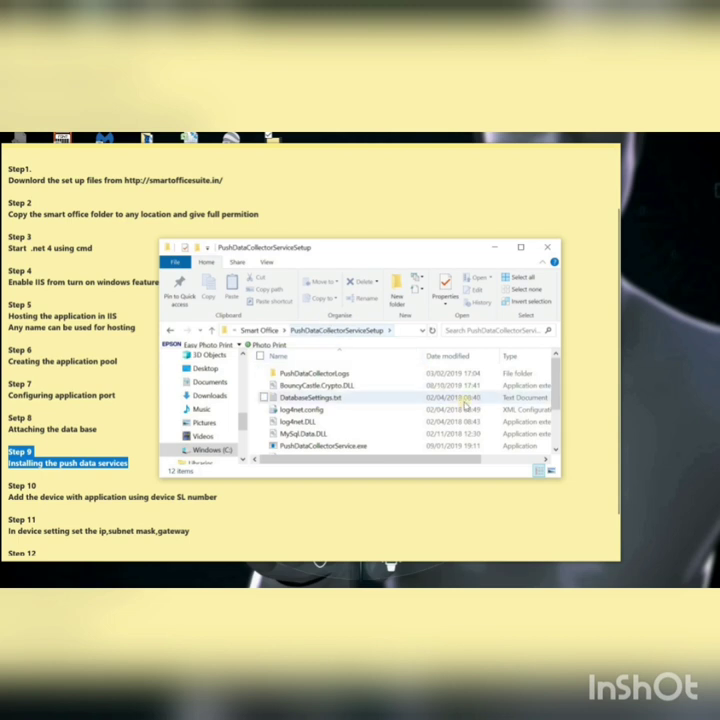
Step: Open WebPath.txt and delete its D:\Time Trax\Identix_Web path line
drag(555, 417, 554, 437)
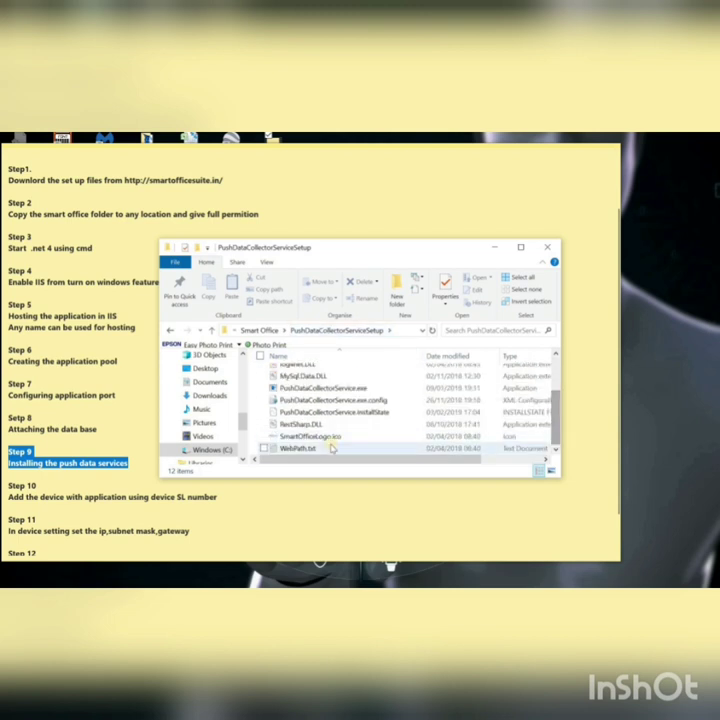
double_click(294, 450)
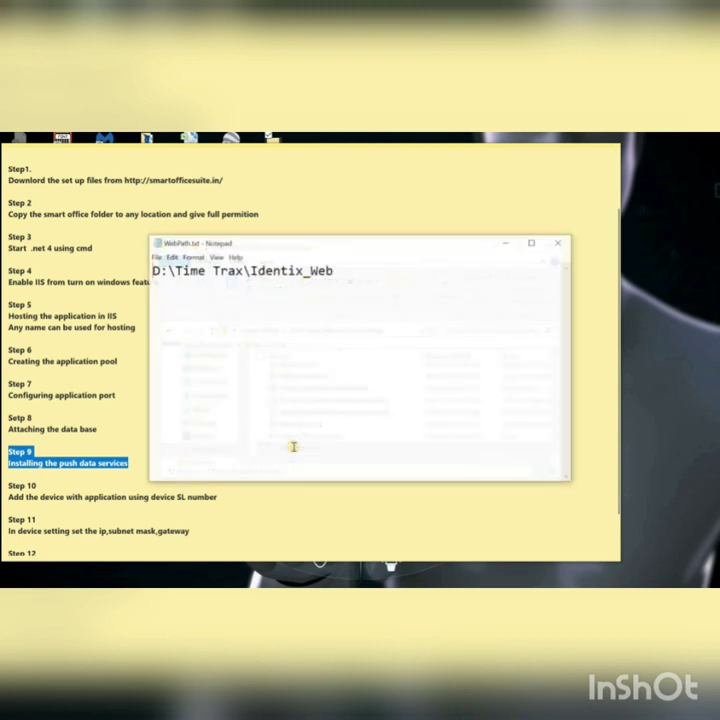
drag(343, 272, 147, 272)
key(Delete)
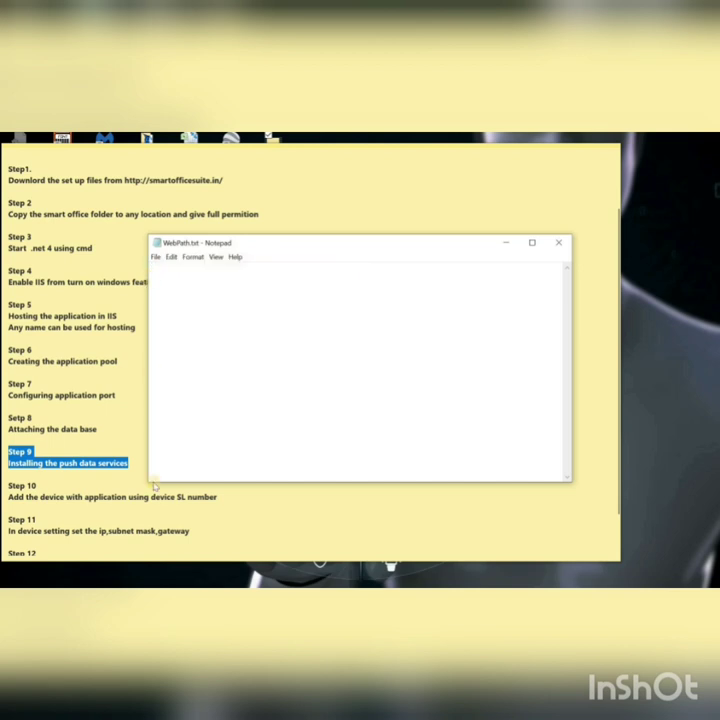
click(64, 580)
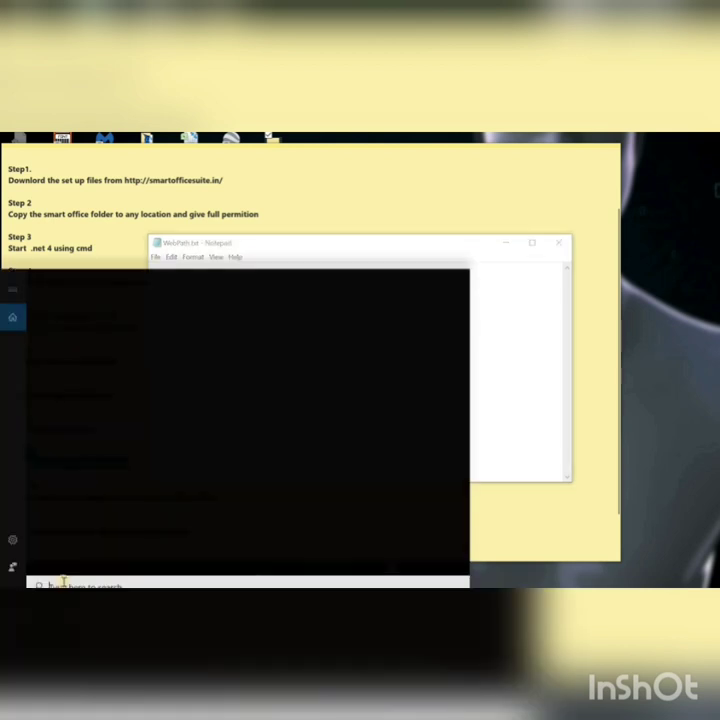
Step: Launch IIS Manager and expand Sites to open the SMARTOFFICE12 site
text(cis)
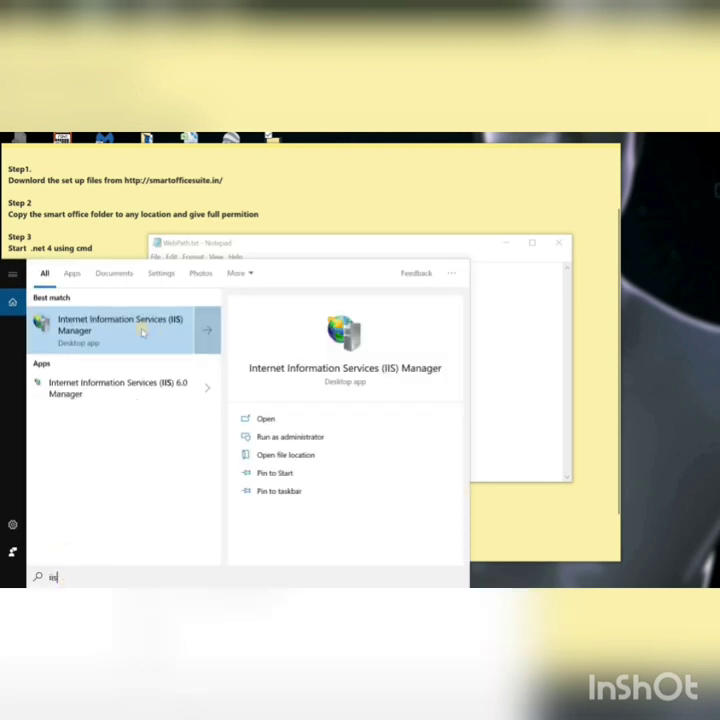
click(142, 331)
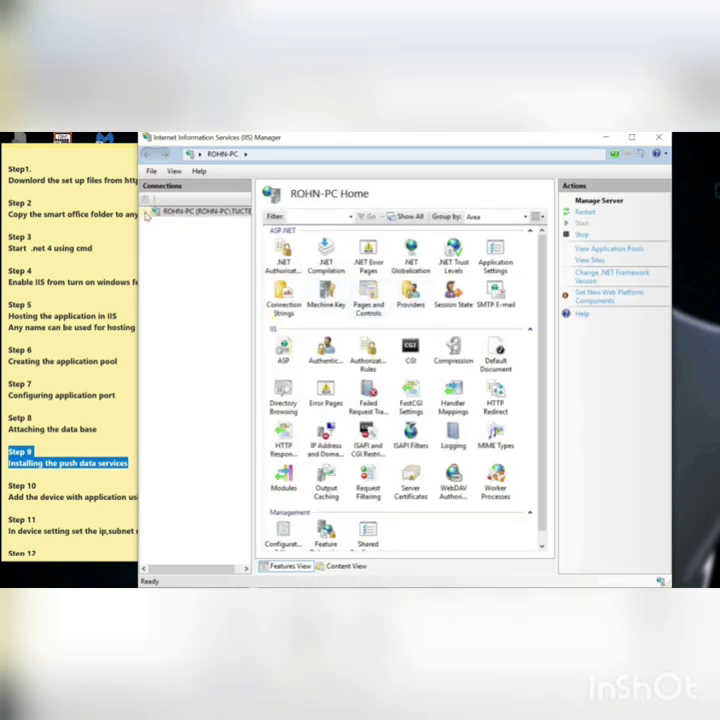
click(150, 213)
click(157, 233)
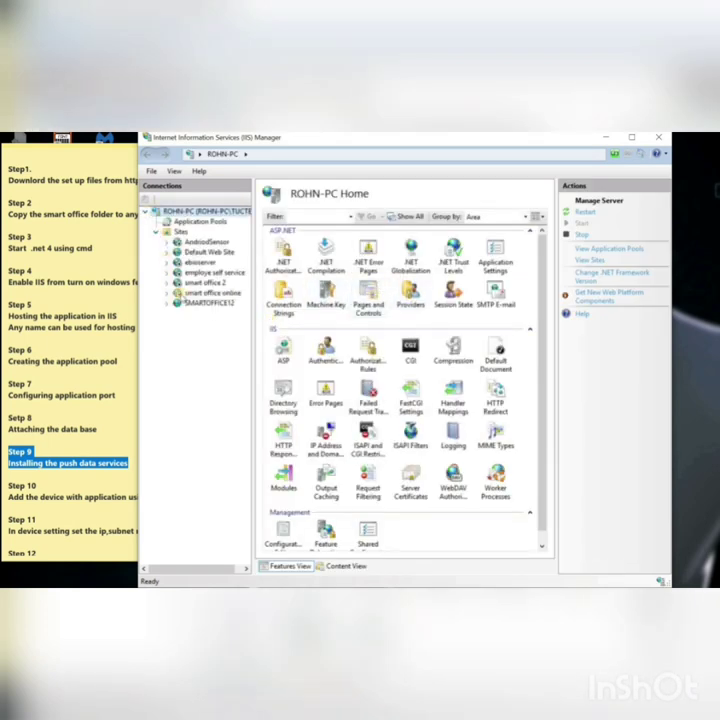
click(208, 302)
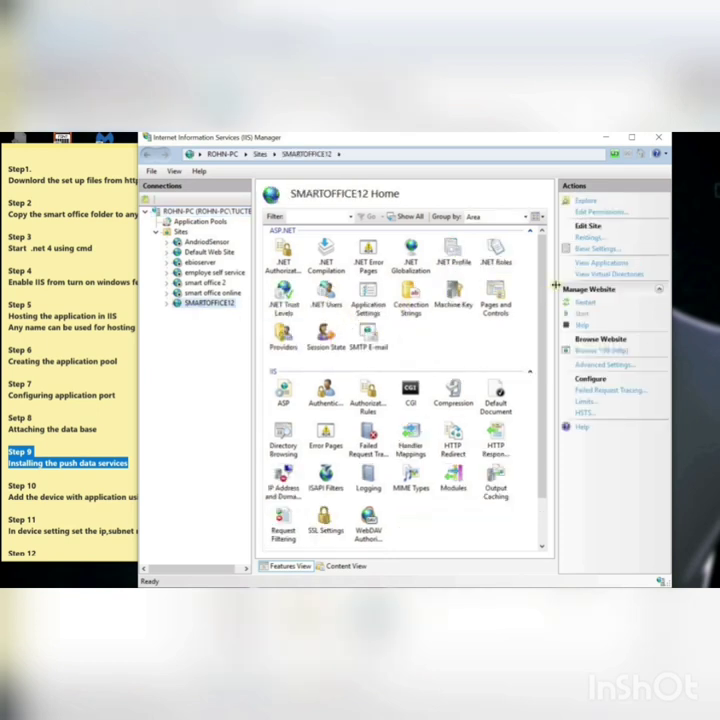
Step: Copy the C:\SmartOfficeOnline physical path from Basic Settings, then close IIS Manager
click(592, 250)
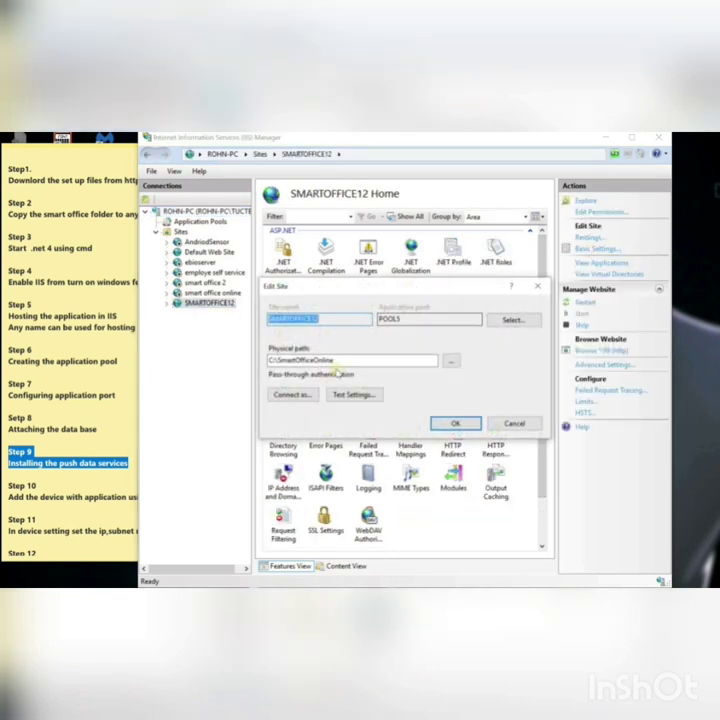
click(347, 361)
double_click(347, 361)
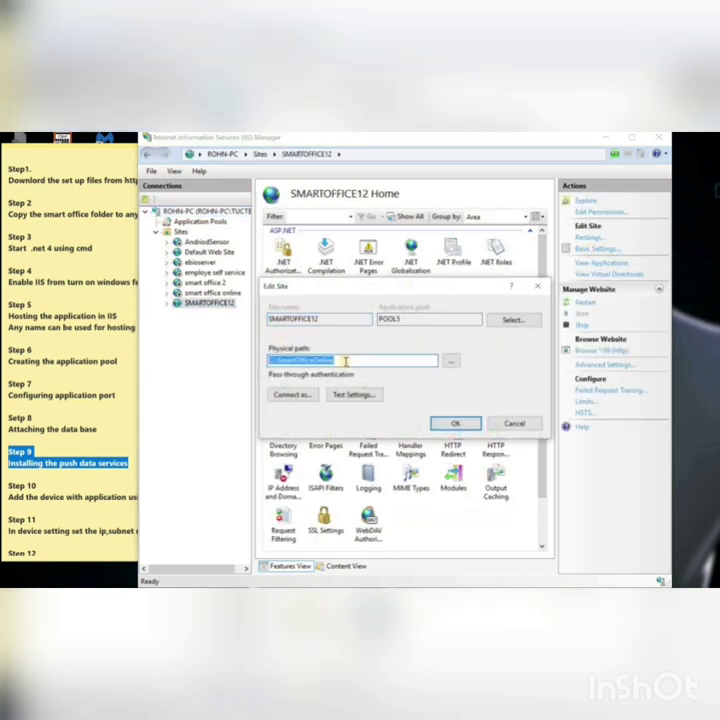
right_click(329, 362)
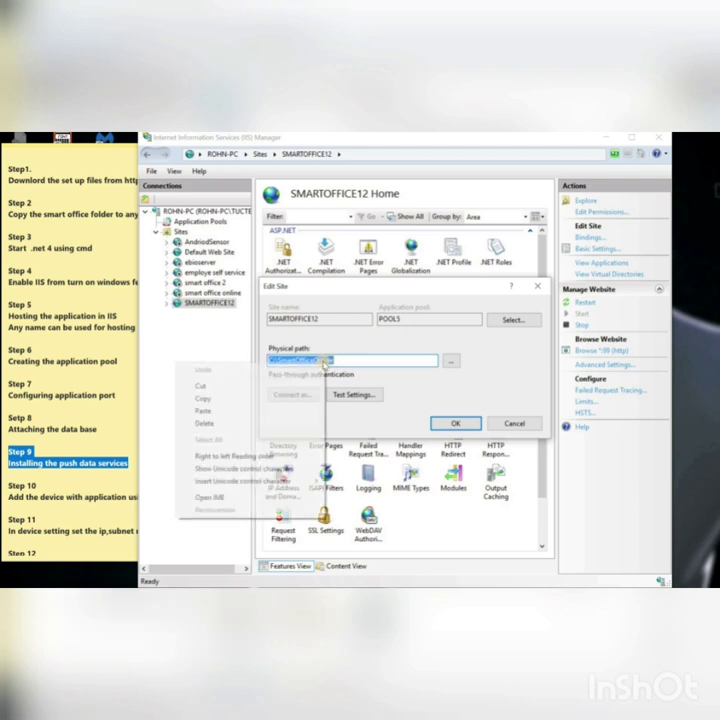
click(248, 399)
click(494, 423)
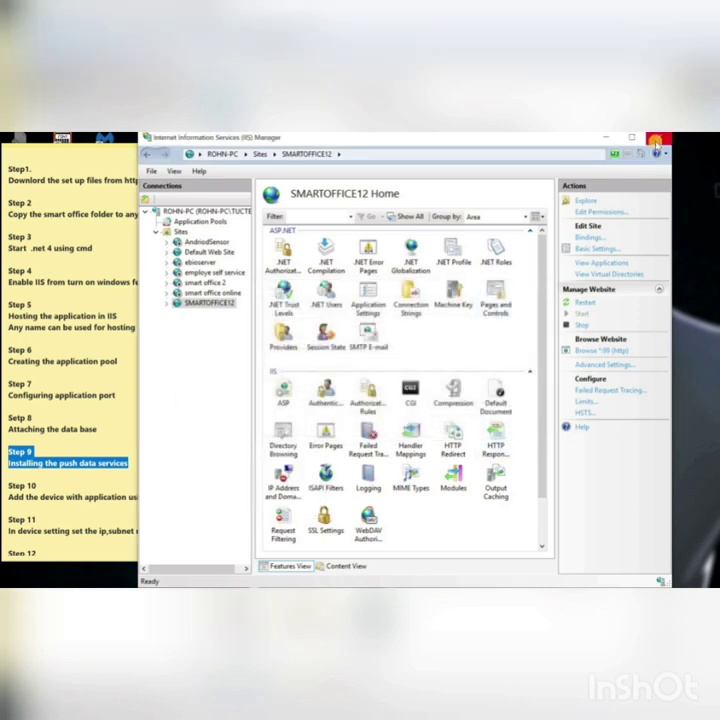
click(655, 141)
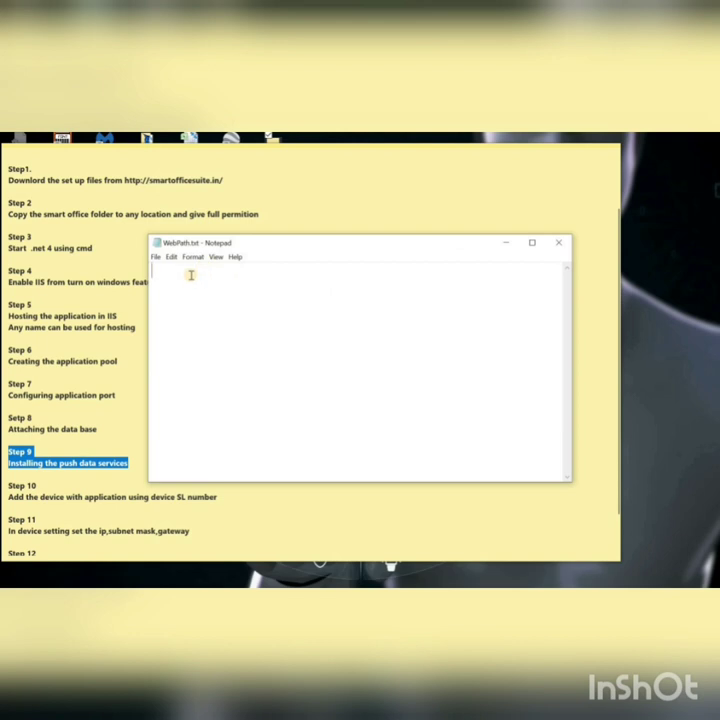
Step: Paste C:\SmartOfficeOnline into WebPath.txt and try saving over the original, which is refused
right_click(190, 275)
click(136, 318)
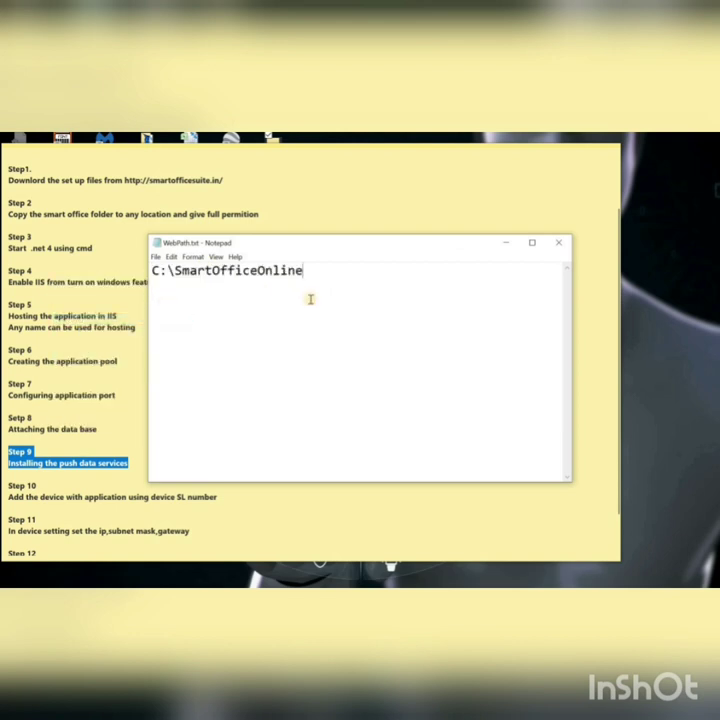
click(558, 242)
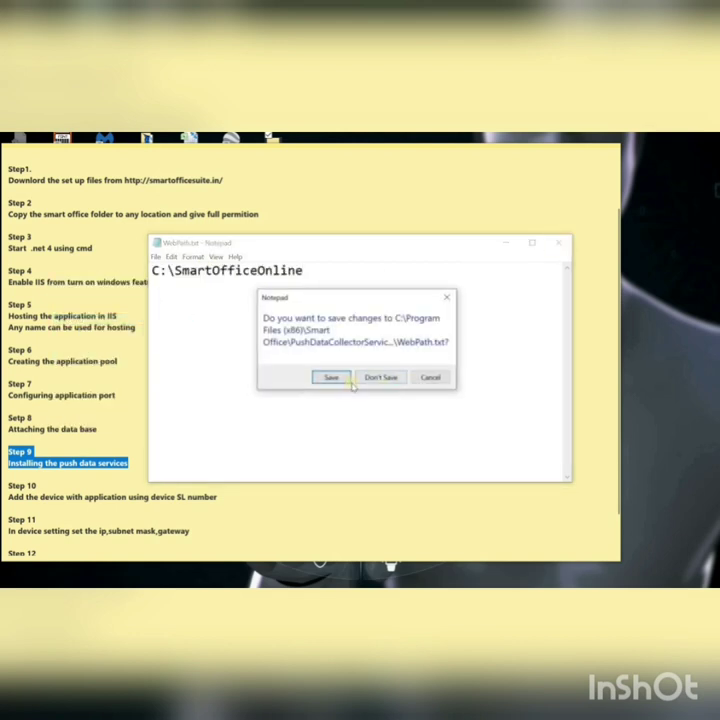
click(339, 379)
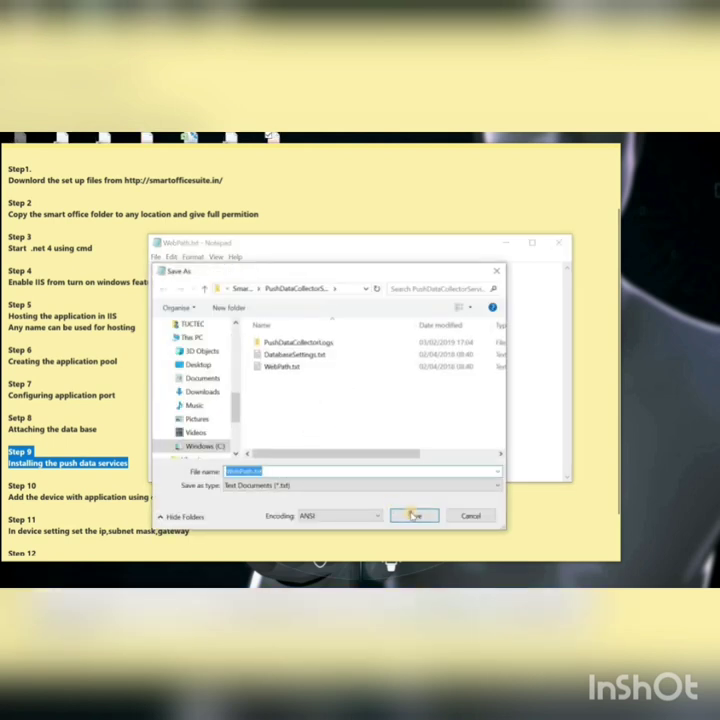
click(413, 515)
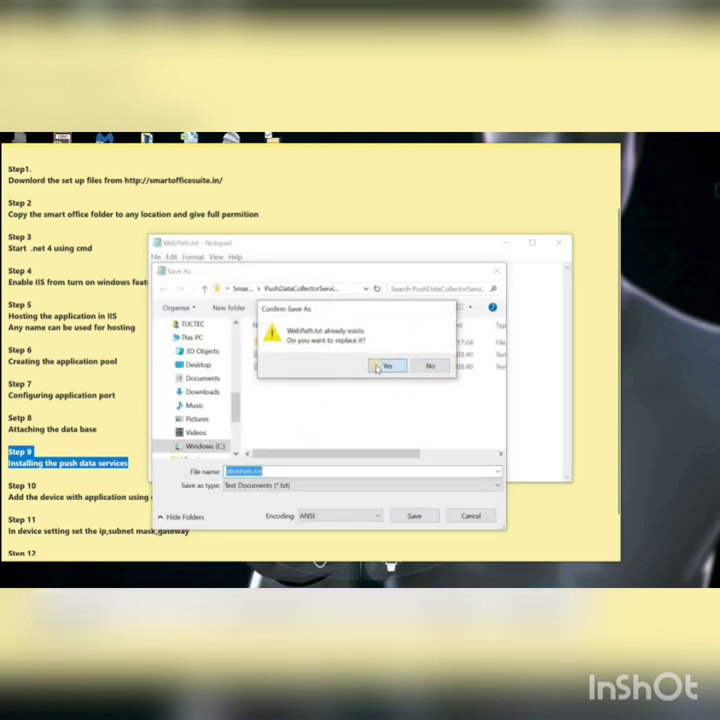
click(380, 367)
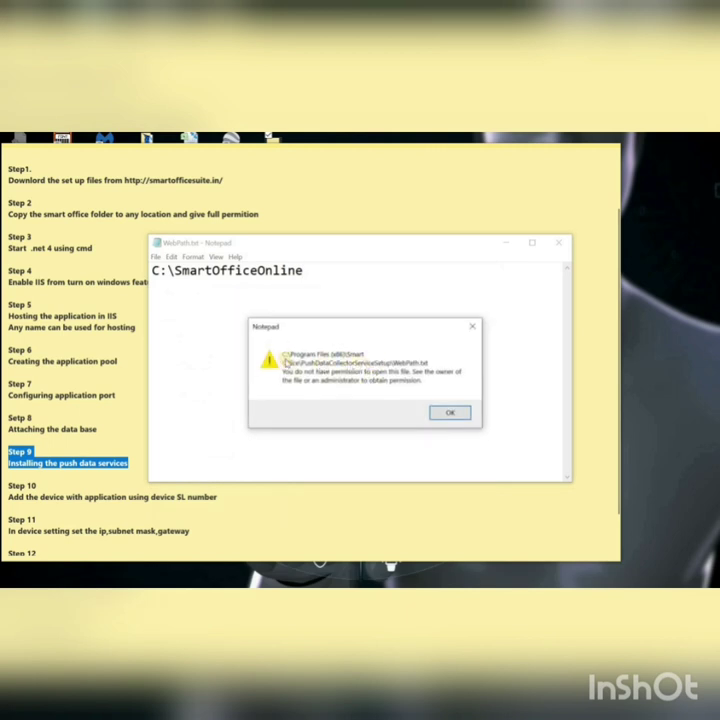
click(437, 412)
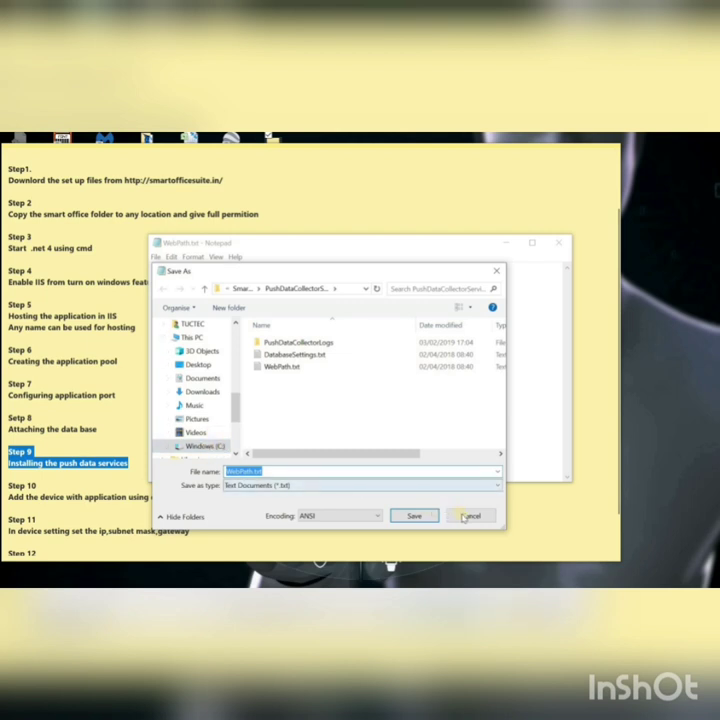
key(alt+Tab)
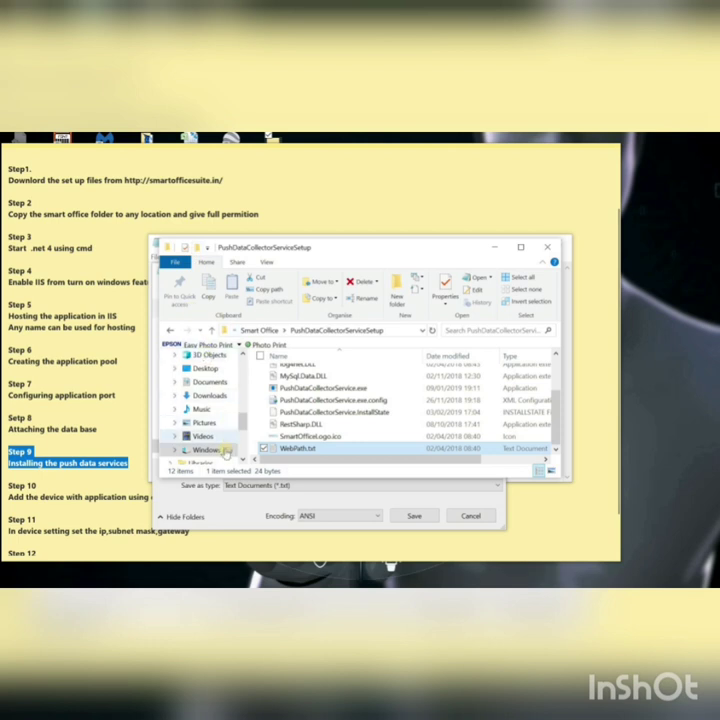
Step: Open the Security tab of the Smart Office folder's properties in Program Files (x86)
click(225, 451)
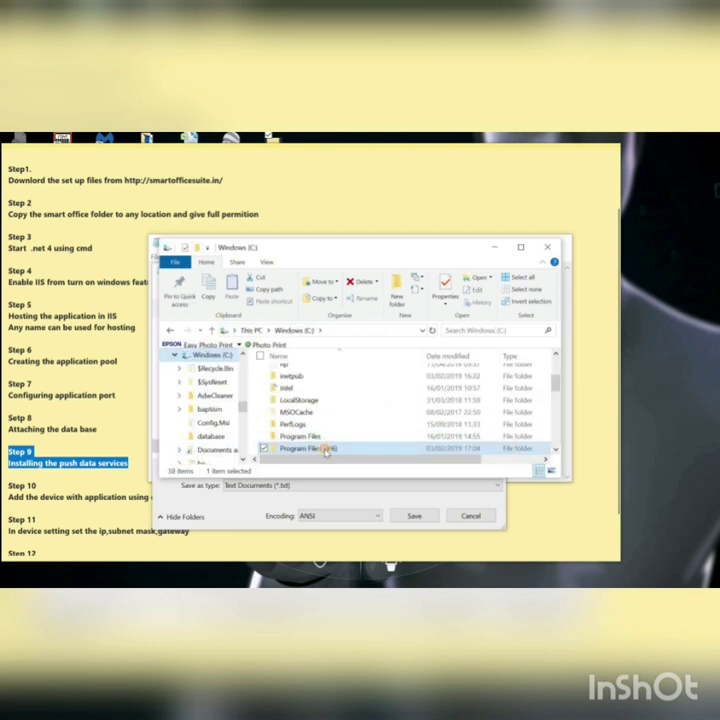
double_click(325, 449)
scroll(555, 407, down, 5)
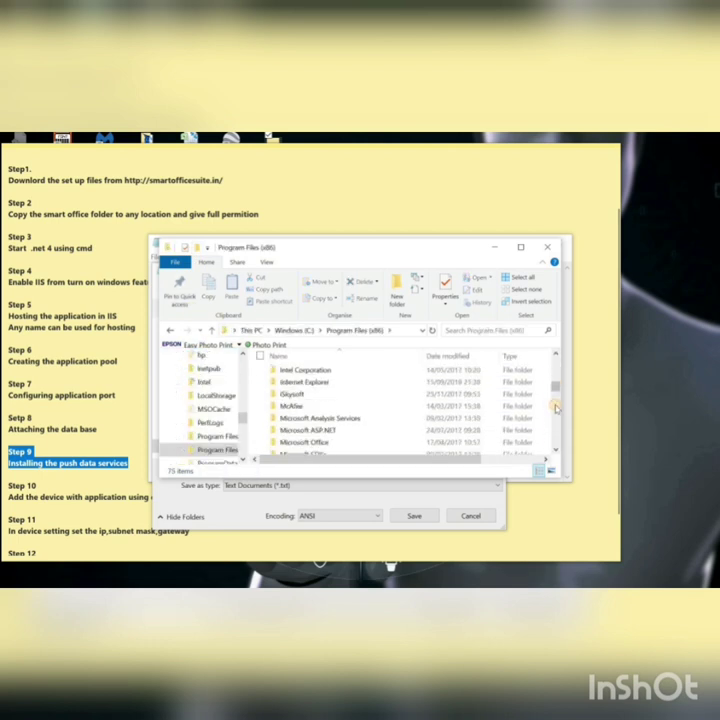
scroll(555, 407, down, 6)
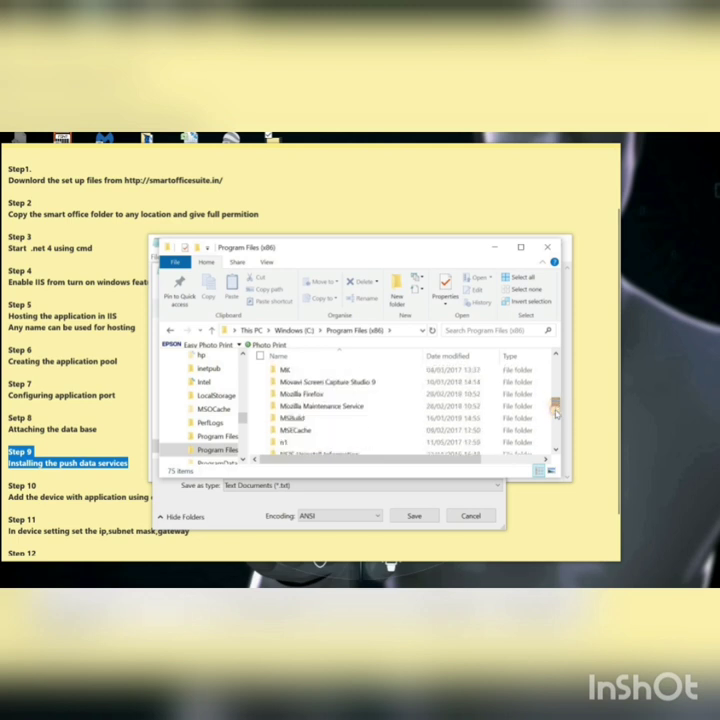
scroll(555, 412, down, 6)
scroll(555, 412, up, 3)
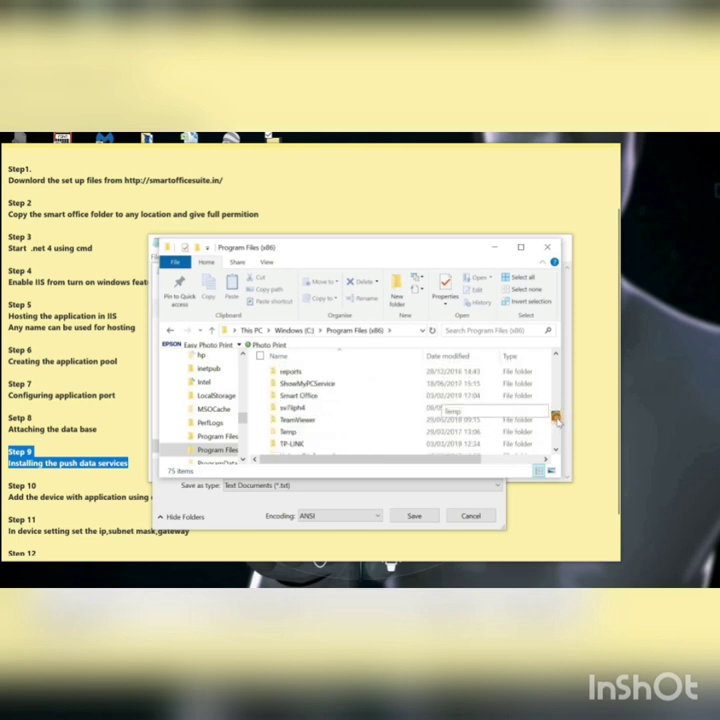
right_click(323, 396)
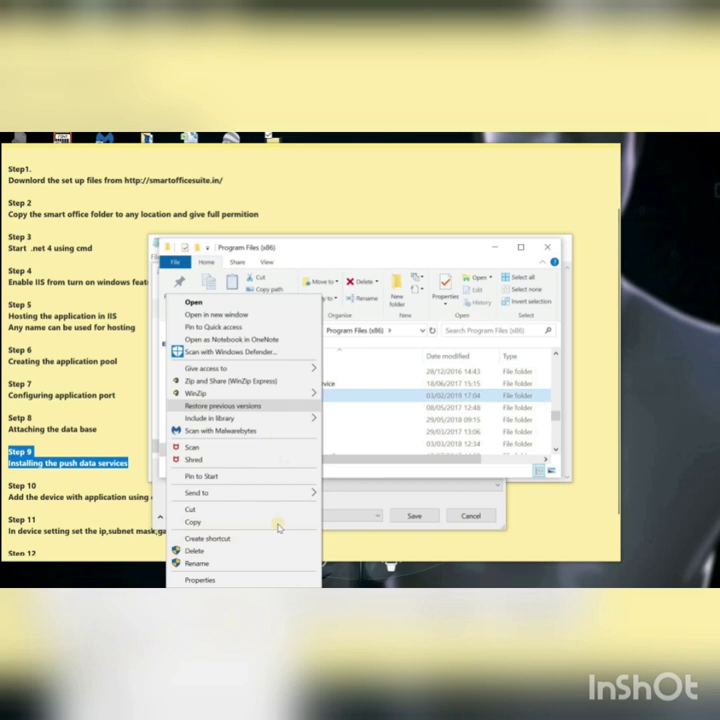
click(258, 578)
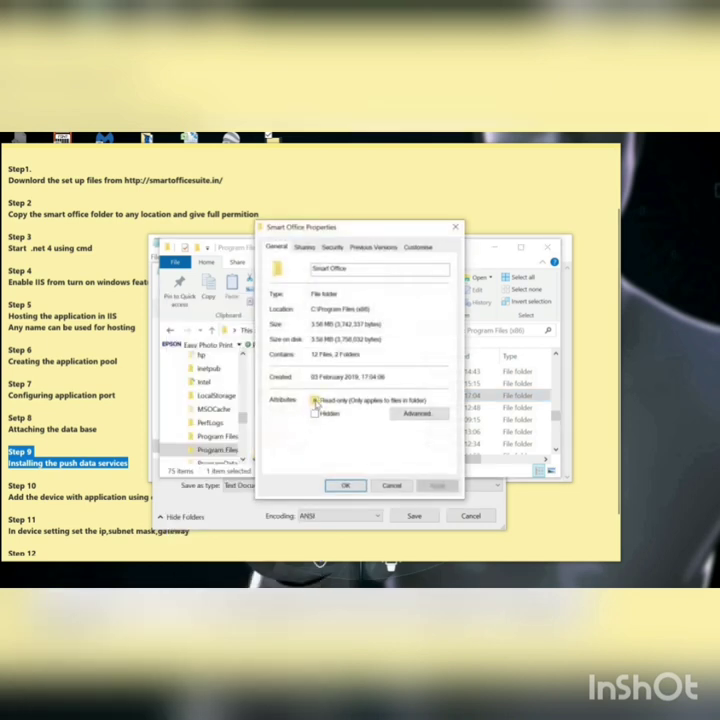
click(331, 247)
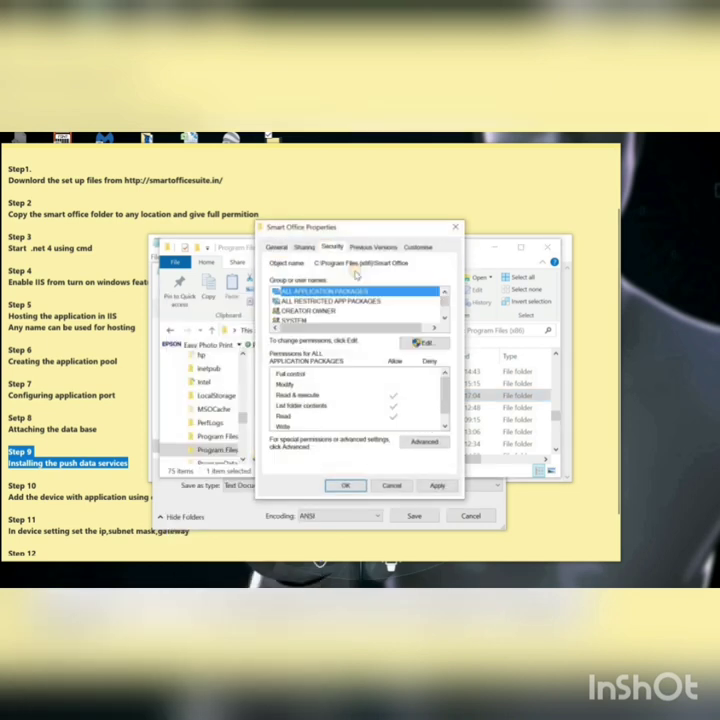
Step: Add Everyone with Full control, applied to all subfolders and files, then close Explorer
click(419, 346)
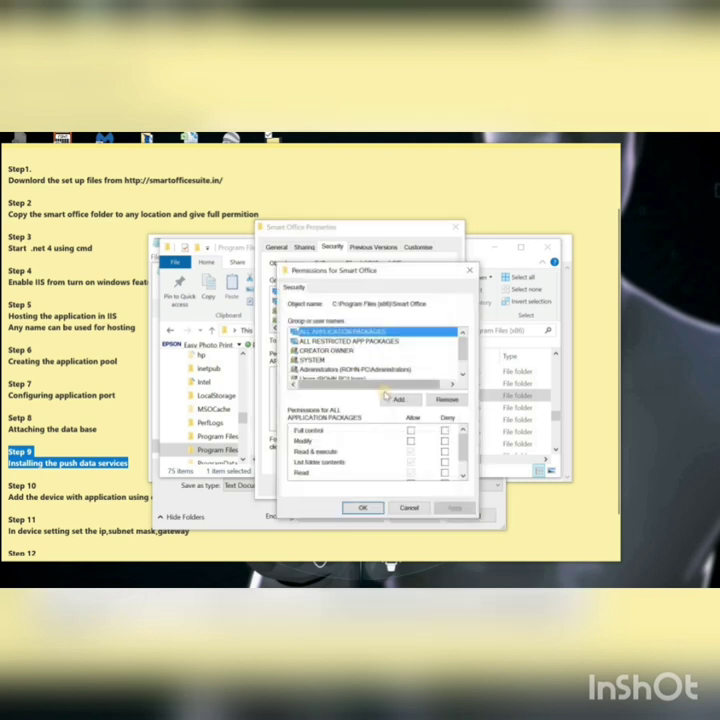
click(396, 398)
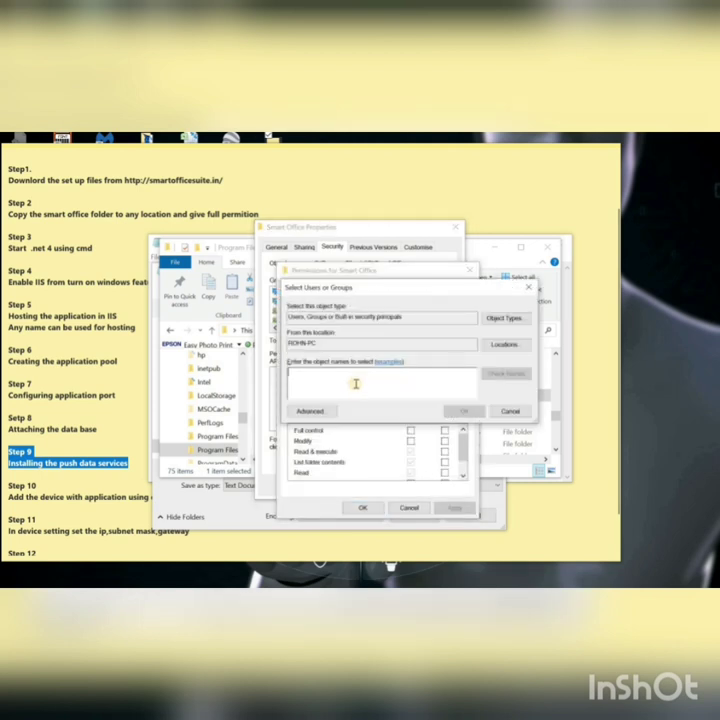
text(every)
click(505, 374)
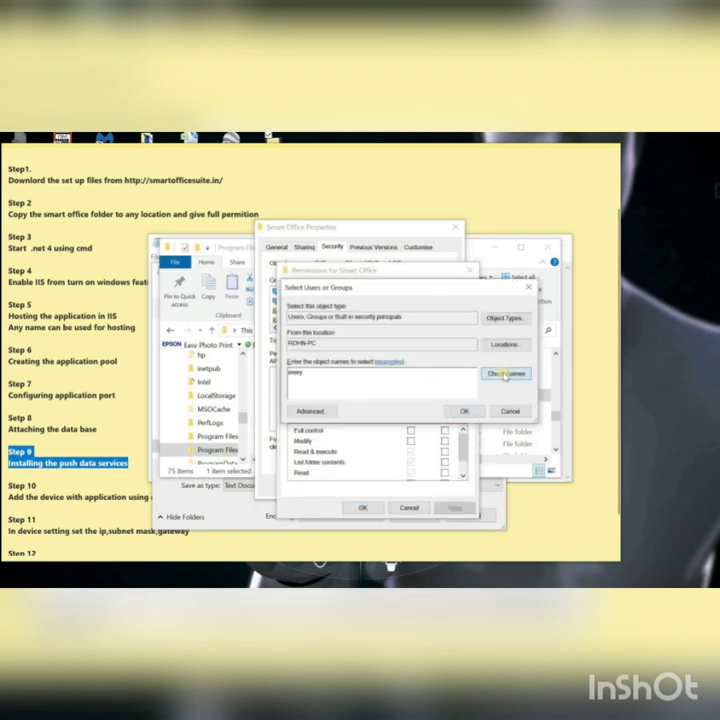
click(463, 411)
click(410, 430)
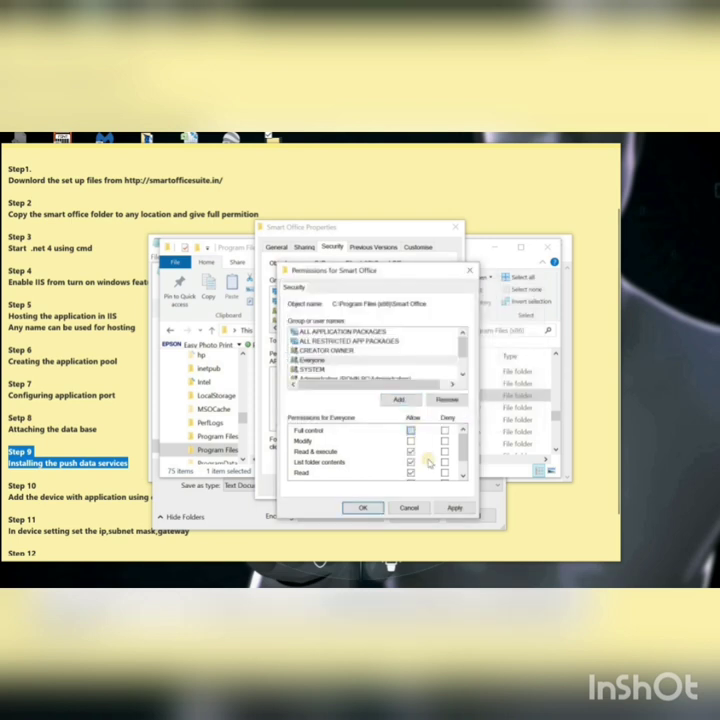
click(455, 510)
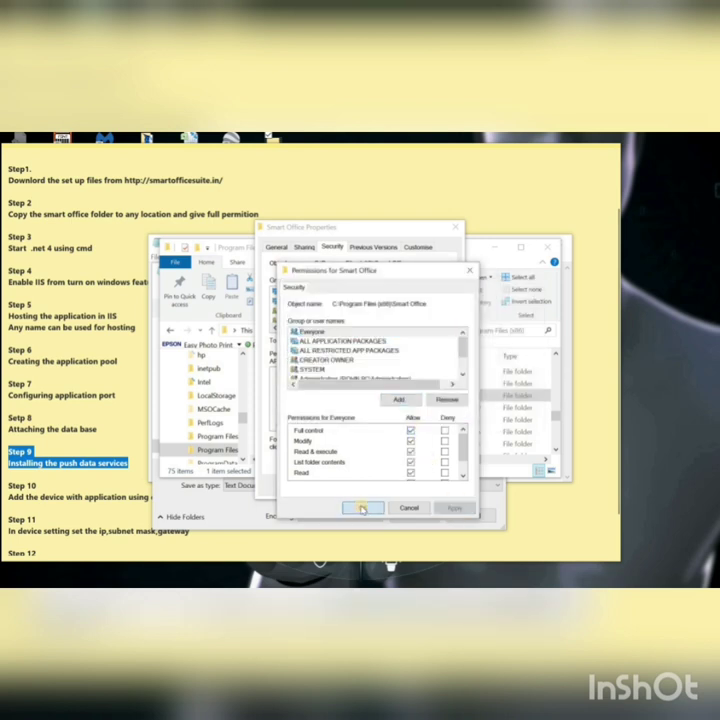
click(362, 507)
click(432, 486)
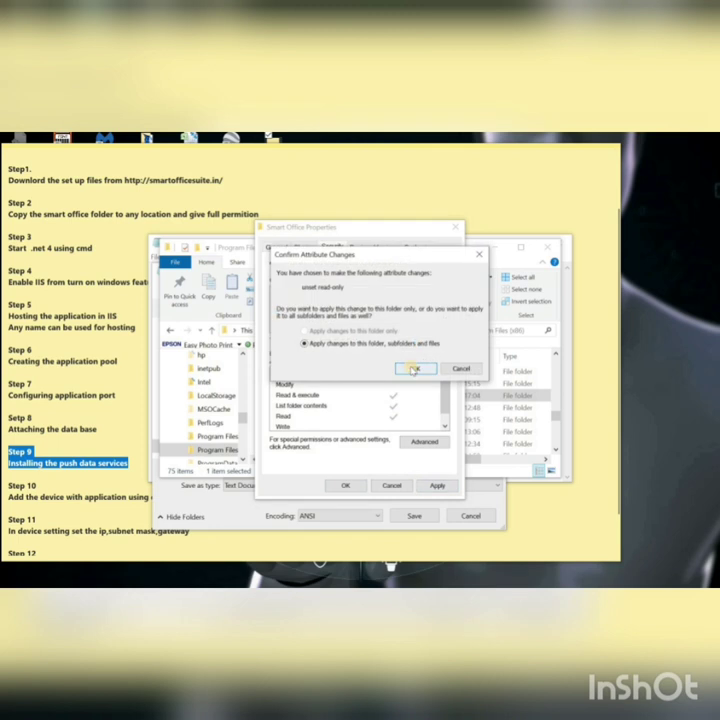
click(415, 368)
click(345, 486)
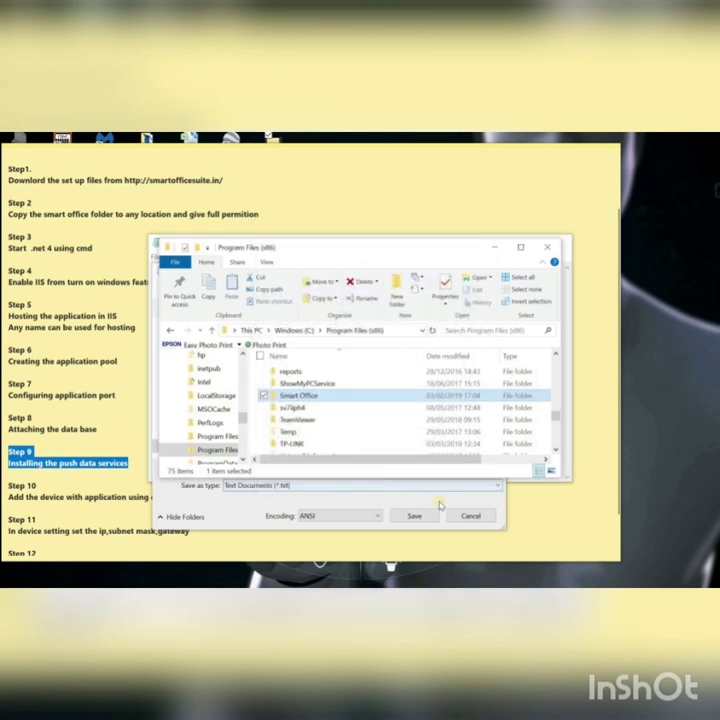
click(547, 247)
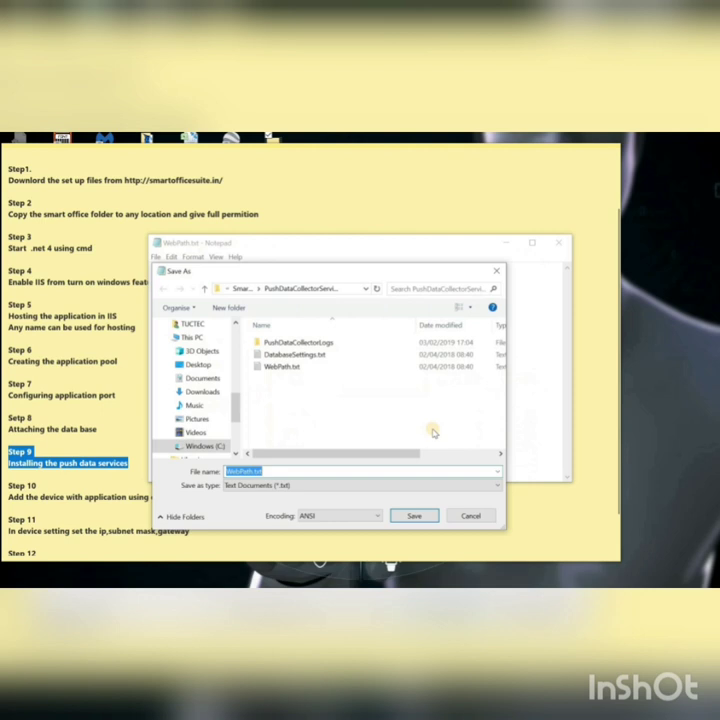
Step: Save WebPath.txt over the old copy, close Notepad, and highlight Step 10
click(412, 516)
click(383, 366)
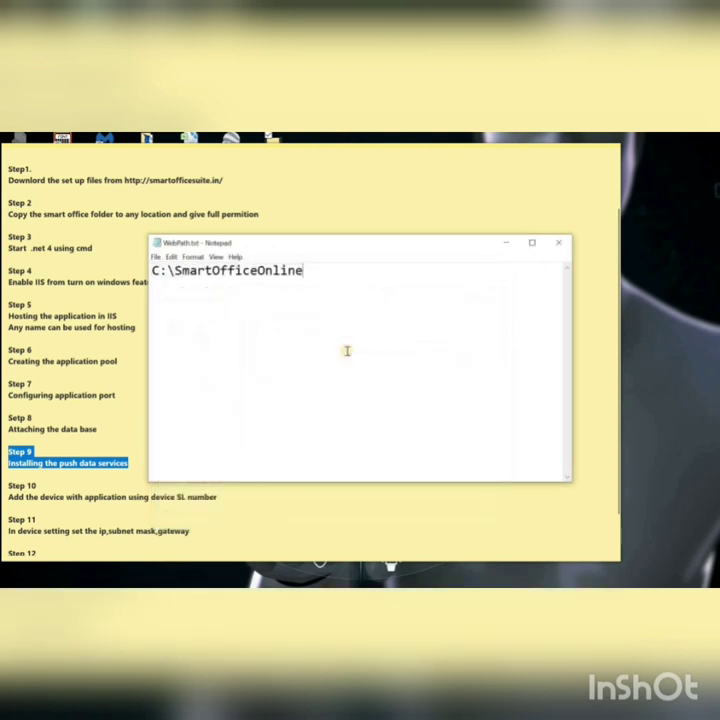
click(556, 242)
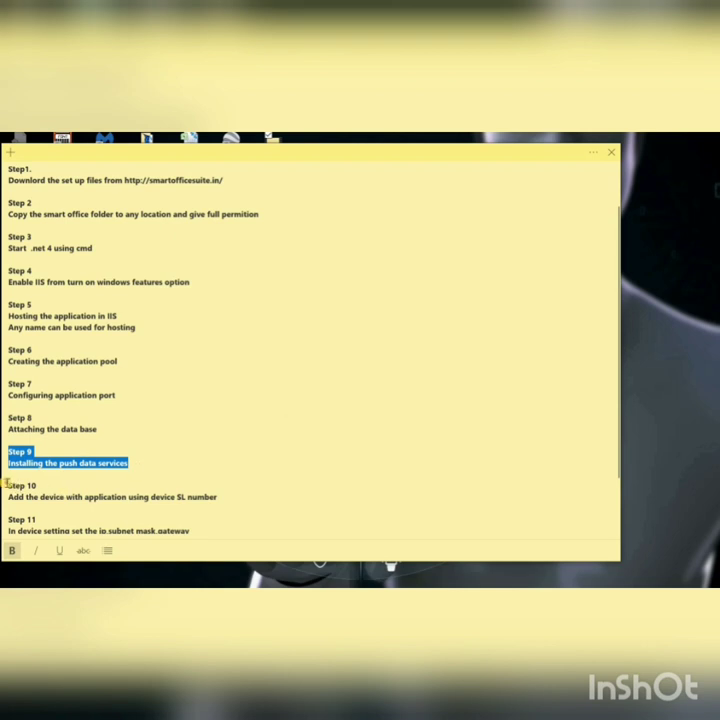
drag(7, 484, 135, 498)
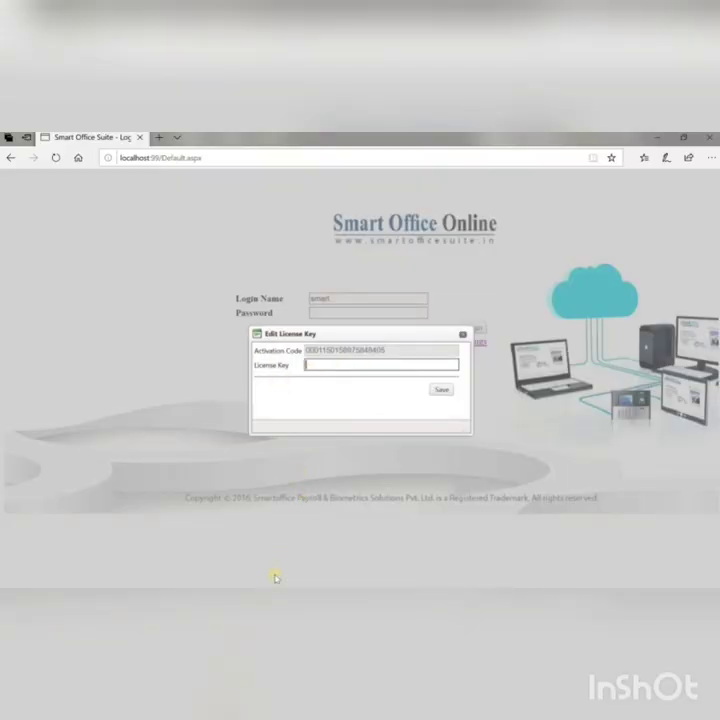
Step: Copy the free license key from the notes into the License Key field and save it
key(alt+Tab)
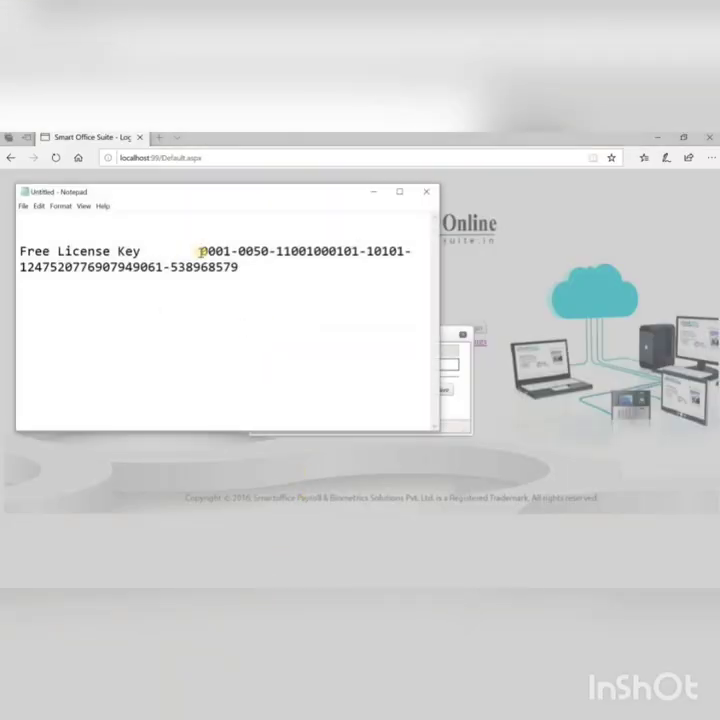
drag(206, 249, 238, 267)
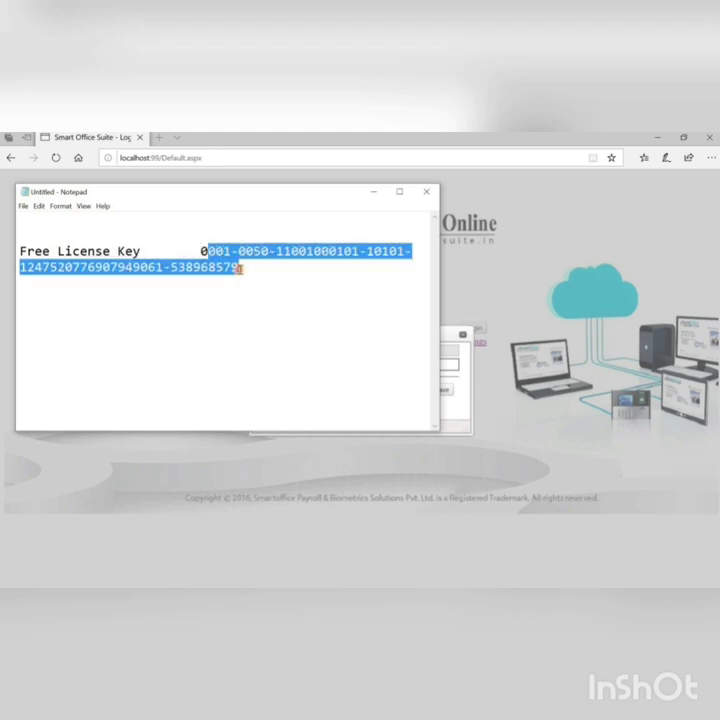
drag(198, 250, 249, 267)
click(373, 191)
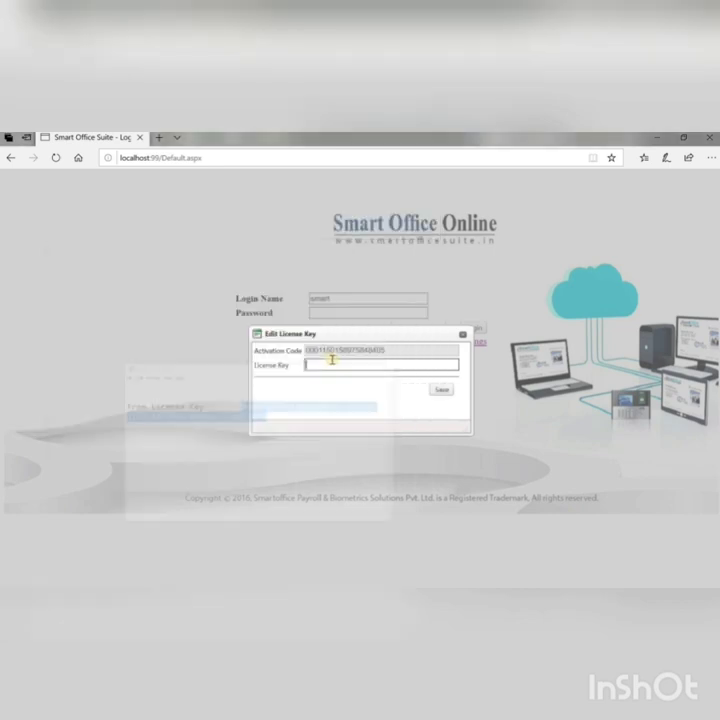
key(ctrl+v)
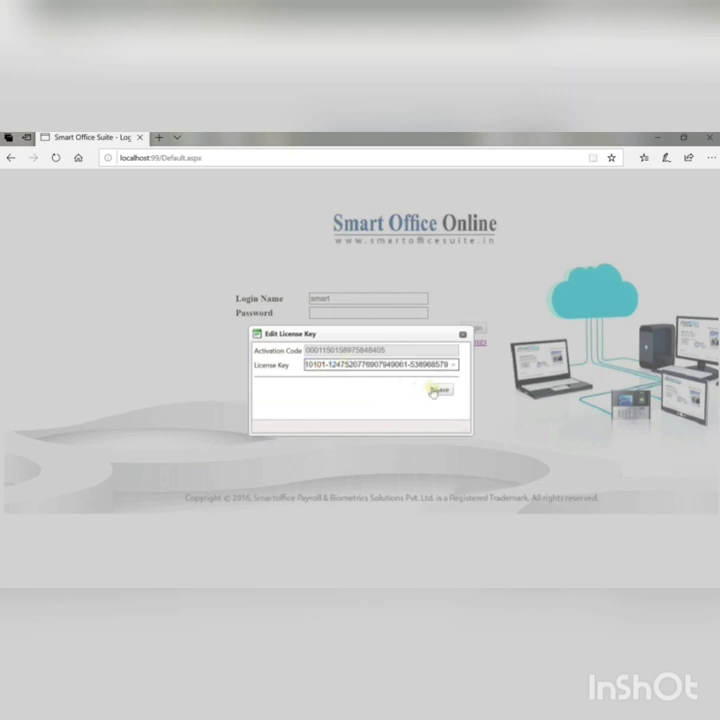
click(435, 390)
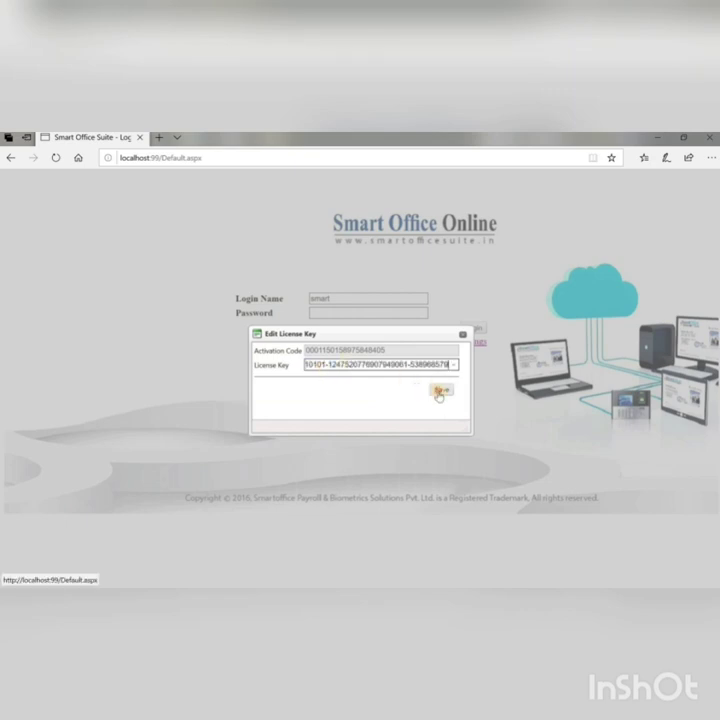
Step: Close the license dialog and log in to Smart Office Online with the password
click(463, 336)
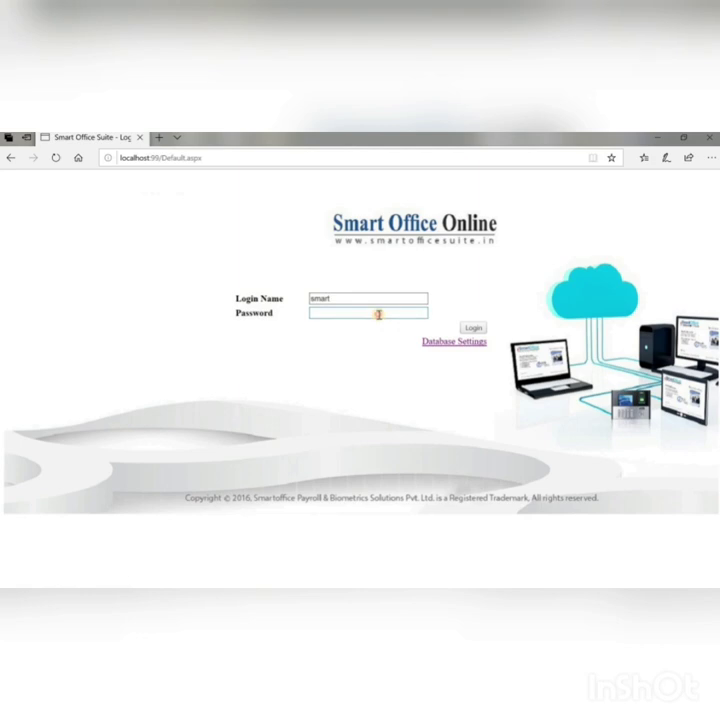
click(379, 315)
text(smart)
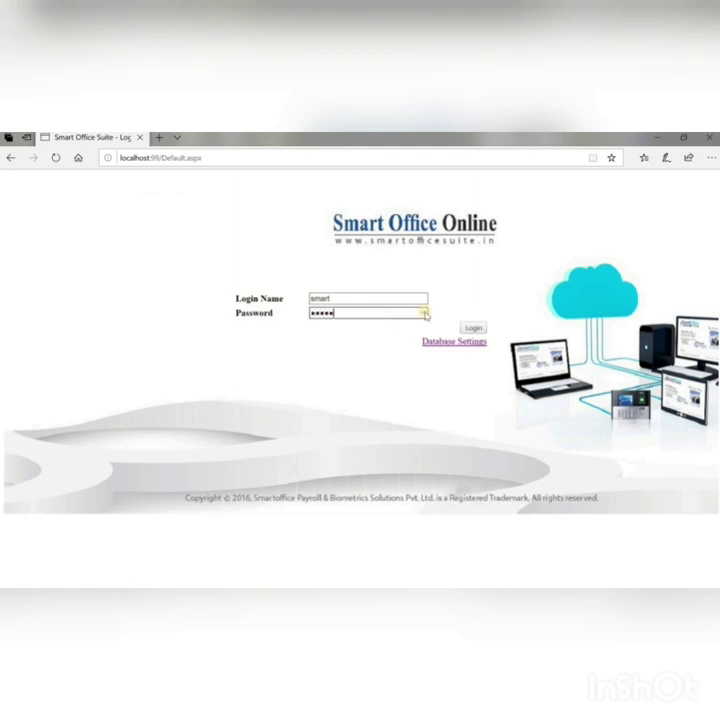
click(473, 327)
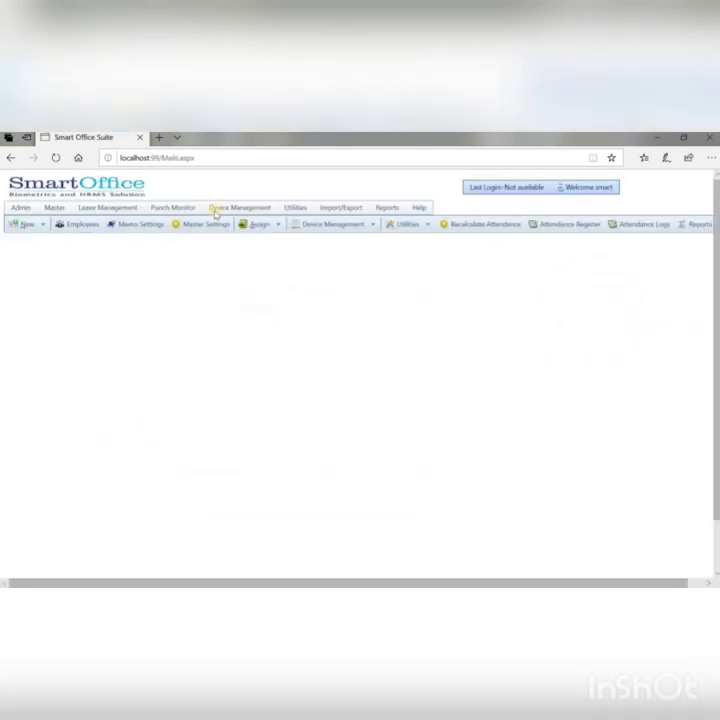
Step: Open Device Management > Devices and scroll the device grid right
click(225, 208)
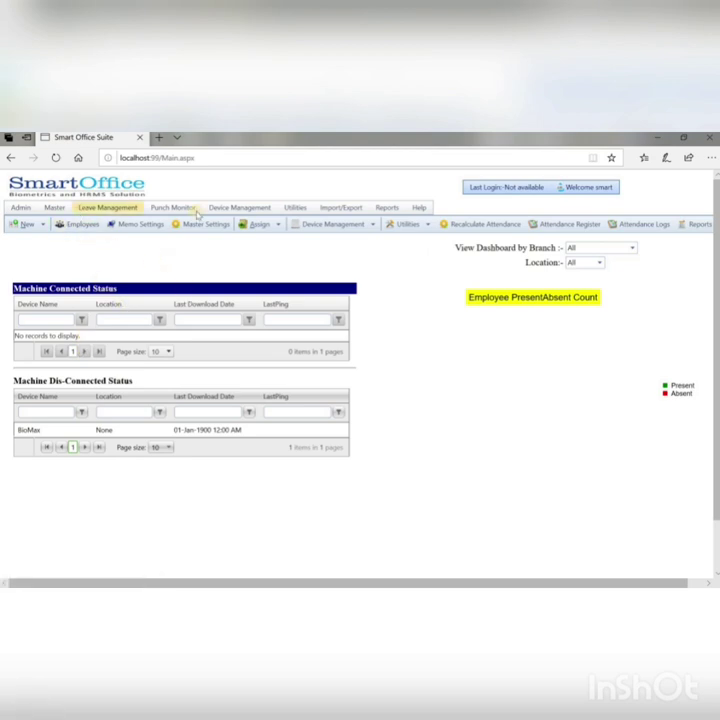
click(228, 208)
click(240, 224)
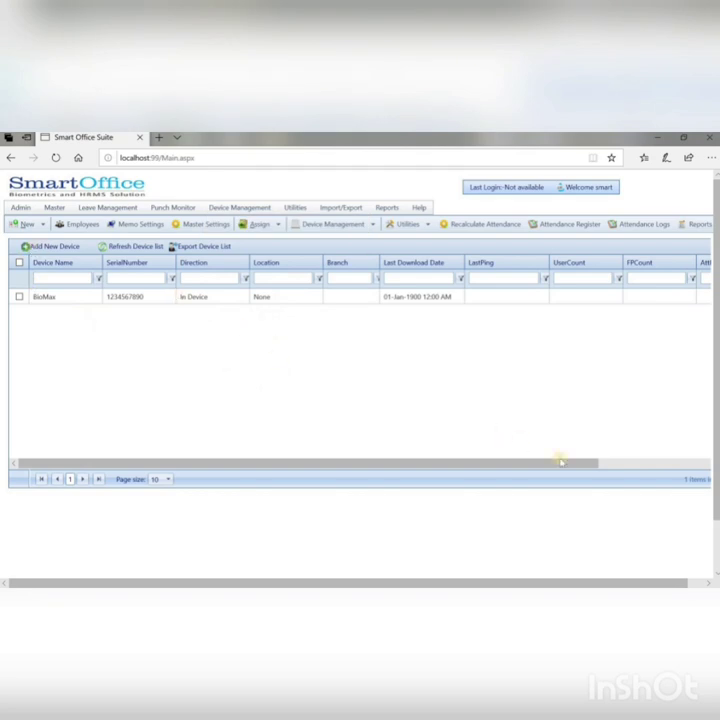
drag(610, 465, 674, 462)
Step: Rename the BioMax device to TEST DEVICE in its name and short name fields
click(675, 297)
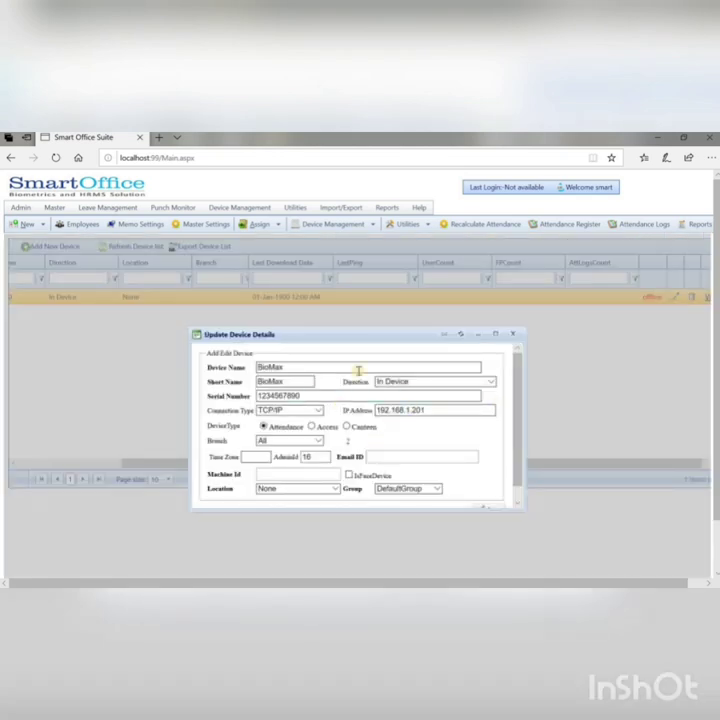
drag(239, 367, 229, 368)
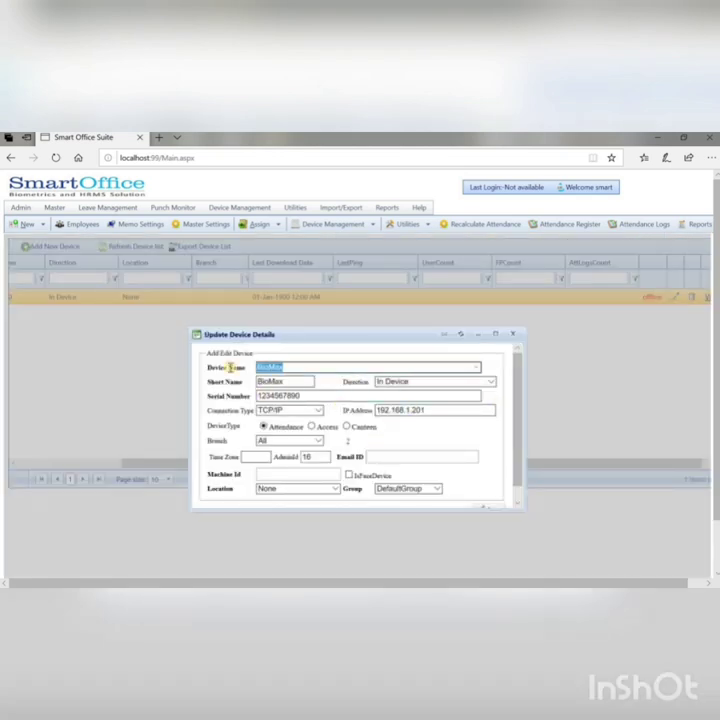
text(TEST DEVICE)
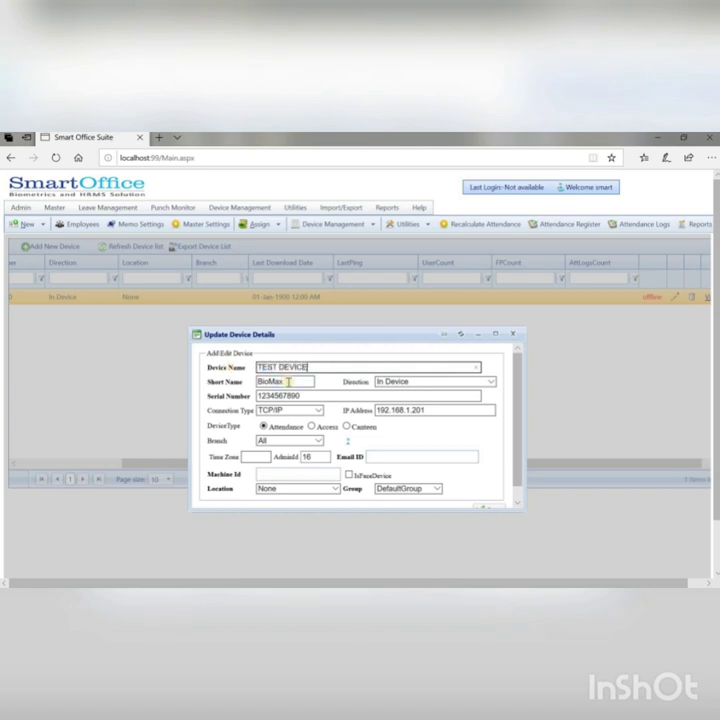
drag(288, 382, 241, 378)
text(TE)
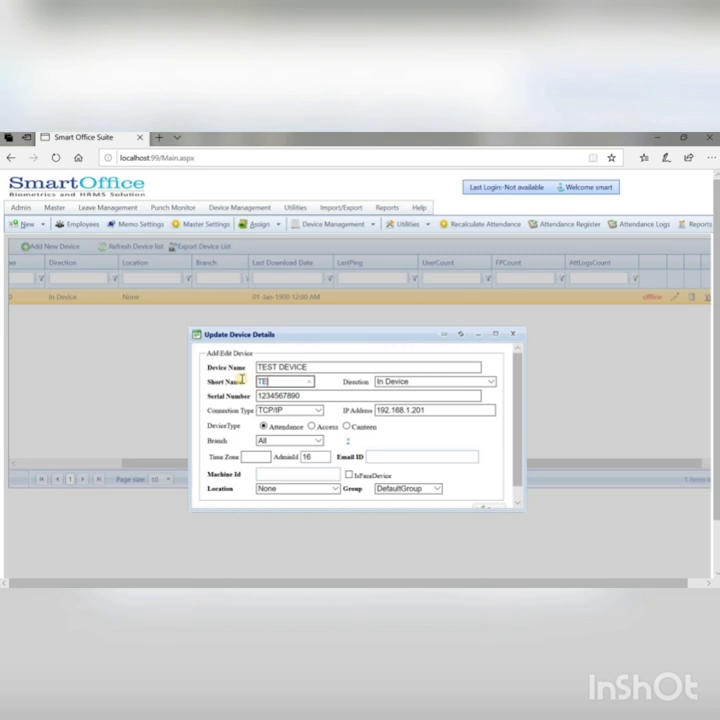
text(ST DEVICE)
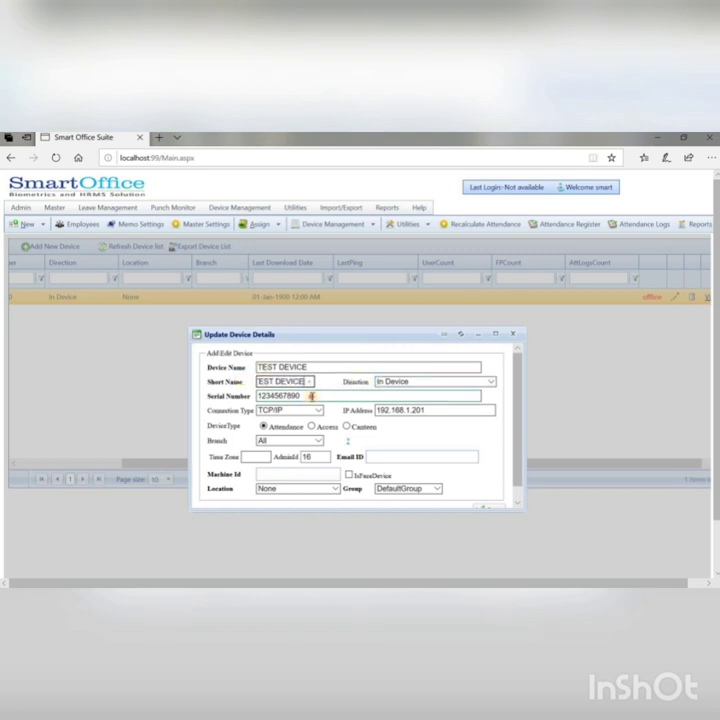
drag(311, 396, 228, 397)
key(BackSpace)
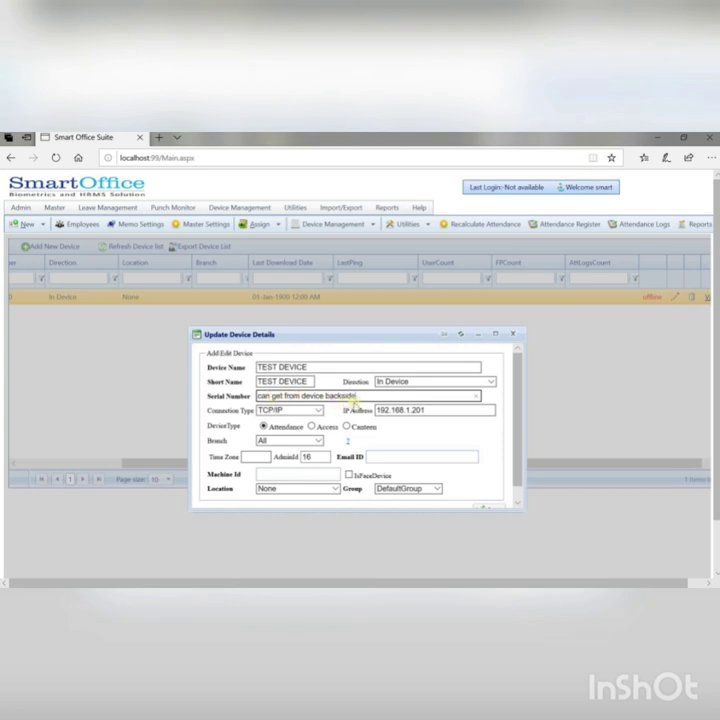
drag(356, 396, 256, 396)
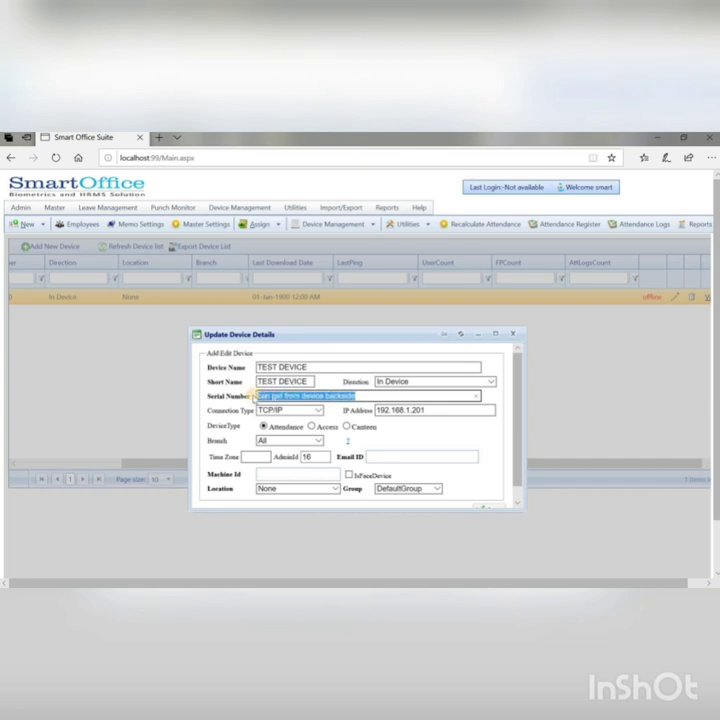
key(BackSpace)
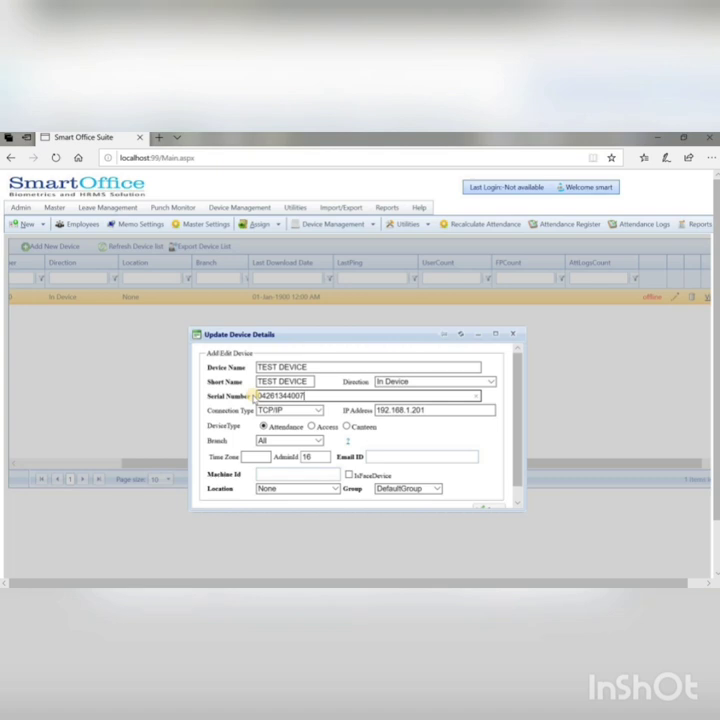
click(468, 382)
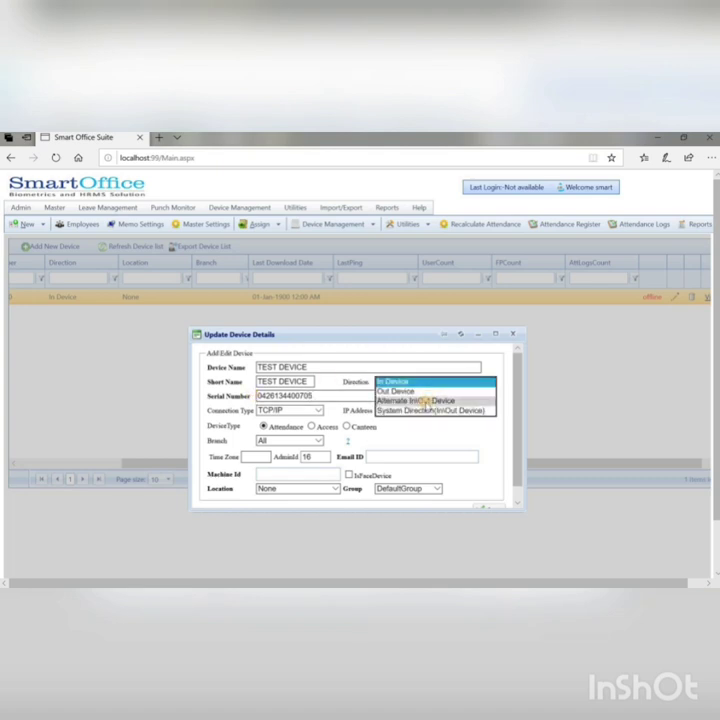
click(425, 401)
click(260, 460)
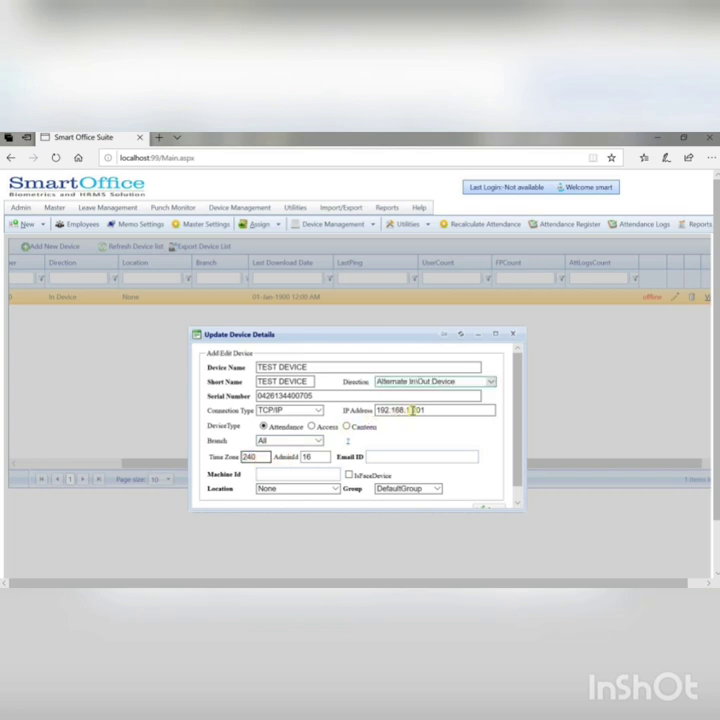
scroll(493, 500, down, 1)
click(493, 497)
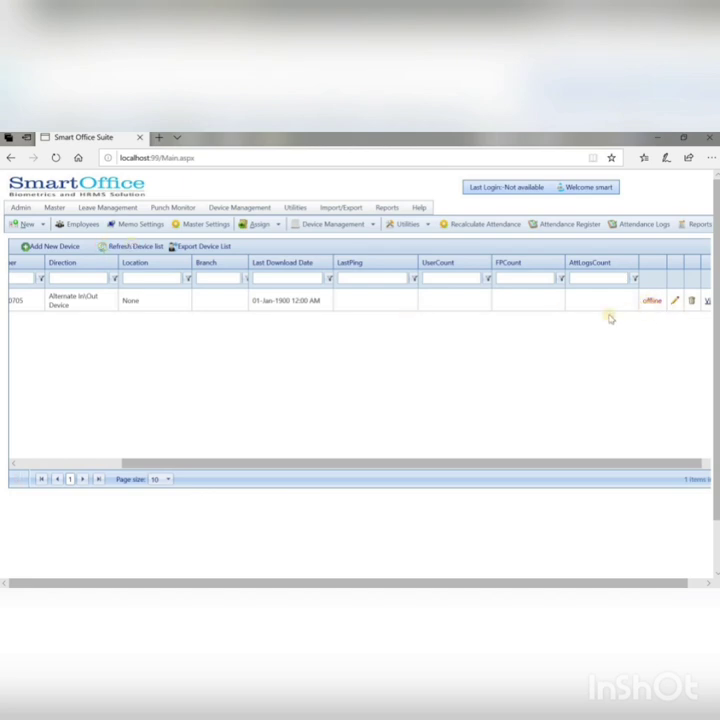
Step: Highlight Step 11 in the setup notes, then minimise the browser and the notes
drag(374, 461, 463, 464)
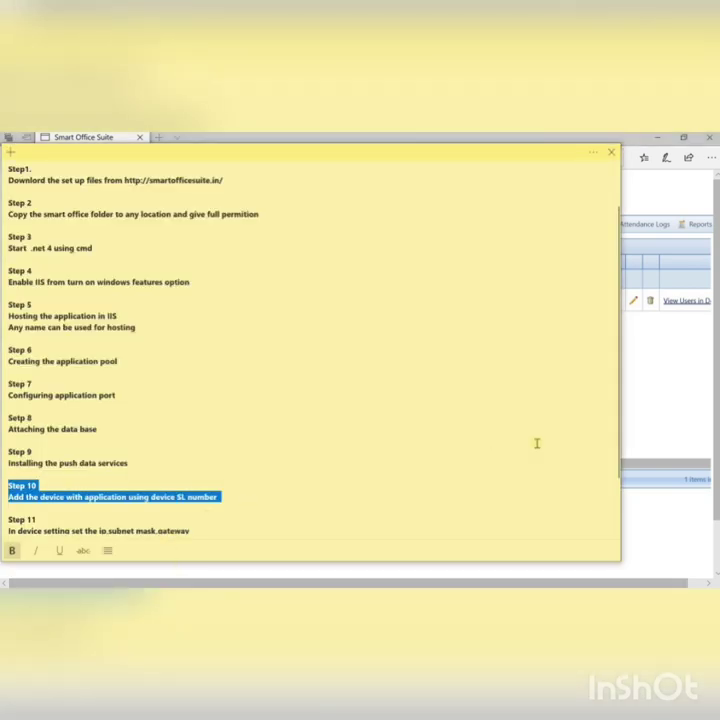
drag(616, 459, 610, 491)
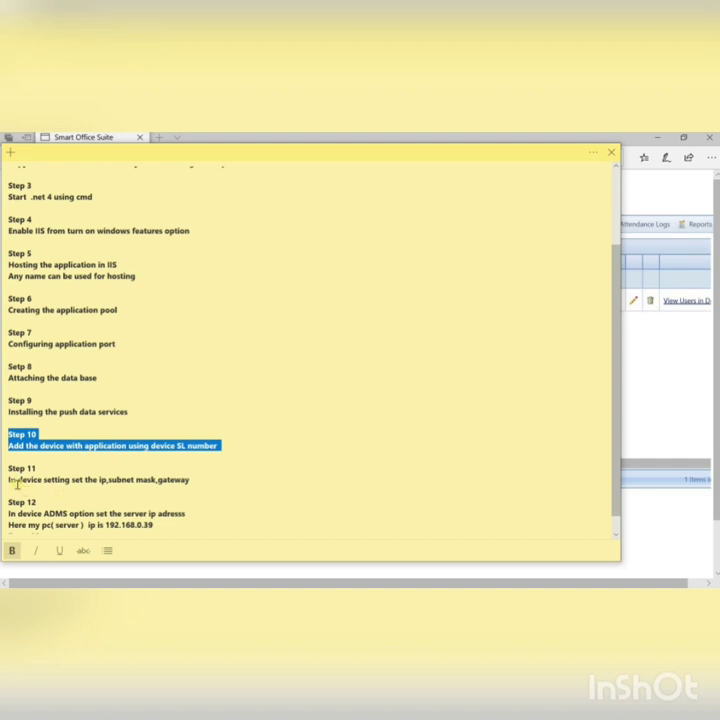
drag(7, 469, 190, 481)
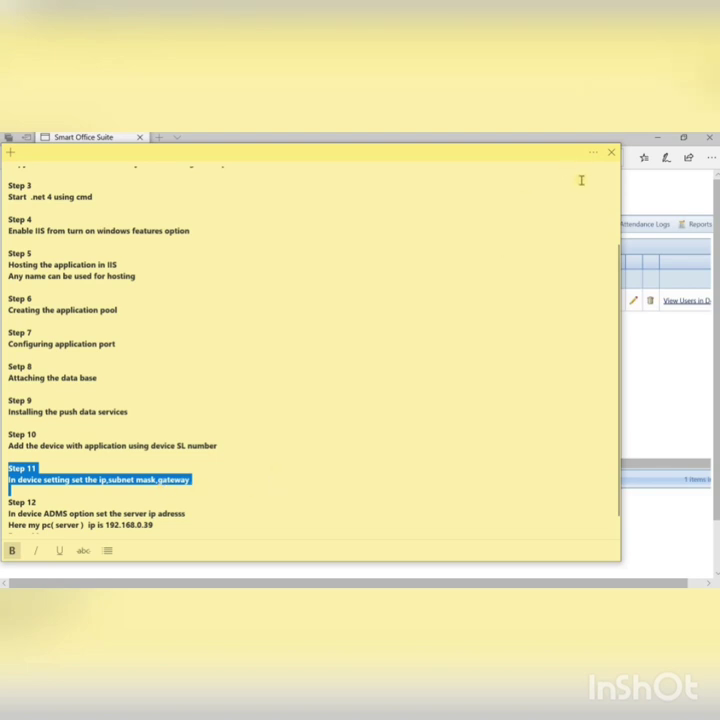
click(665, 337)
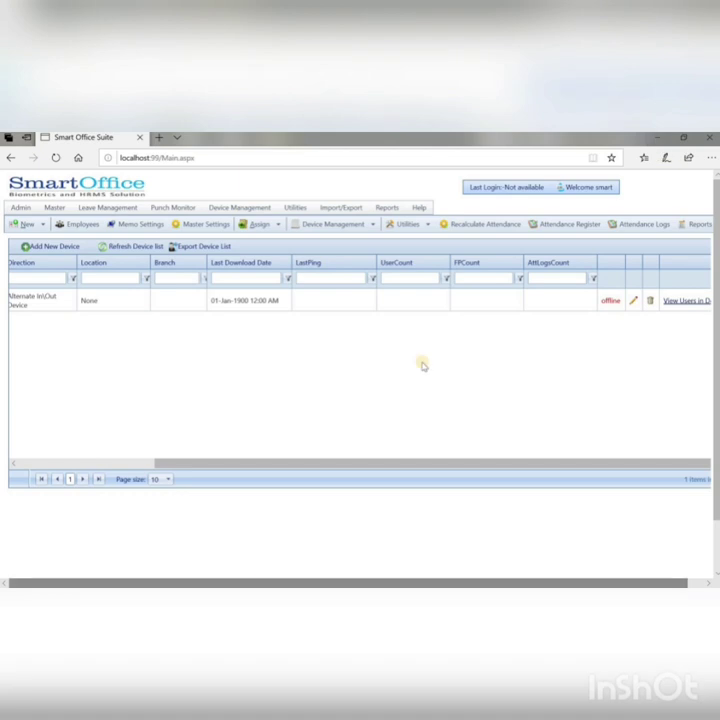
click(652, 137)
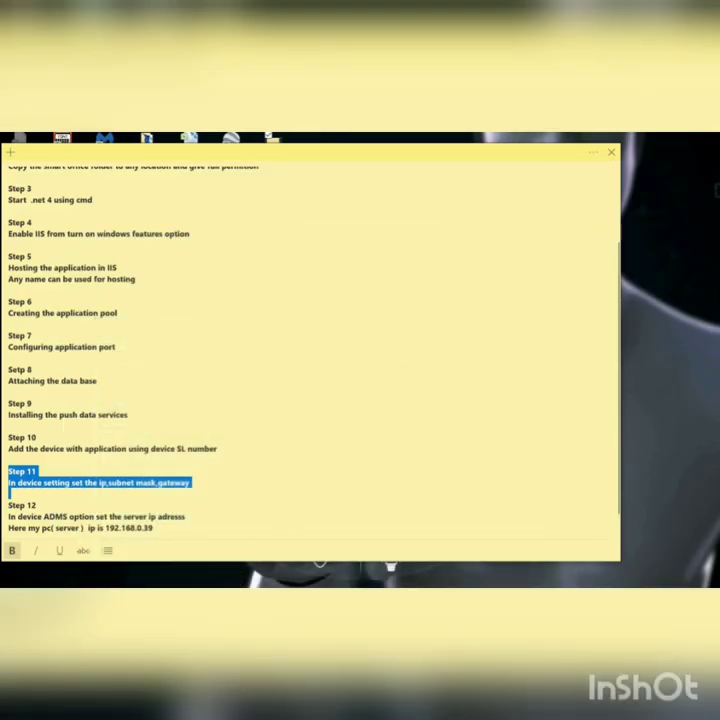
click(233, 575)
Step: Open the maximised device images folder and page through D1.jpg, D2.jpg and D3.jpg in Photos
double_click(230, 536)
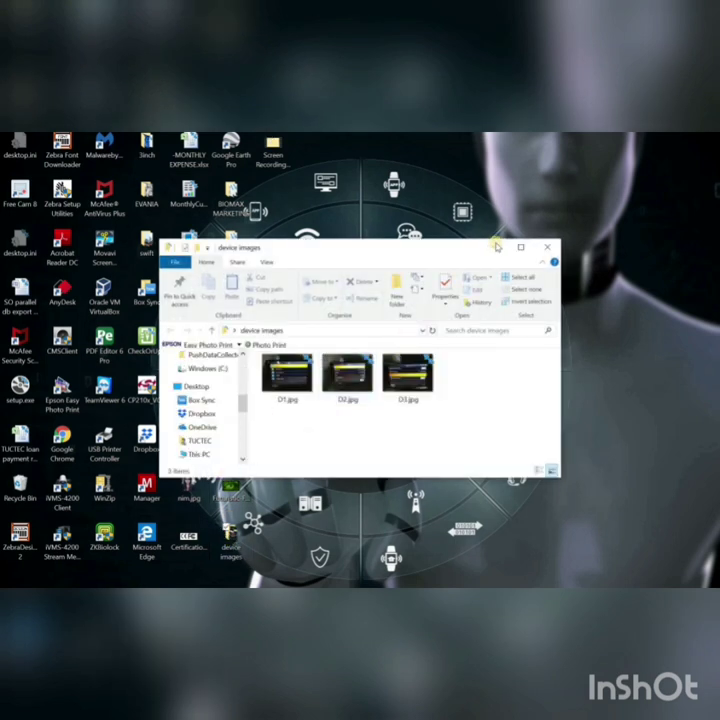
click(519, 251)
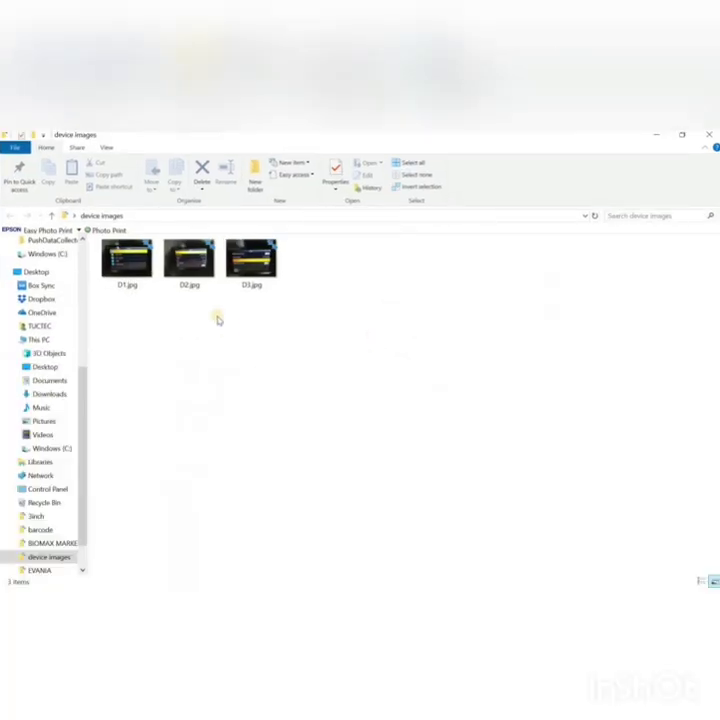
double_click(125, 266)
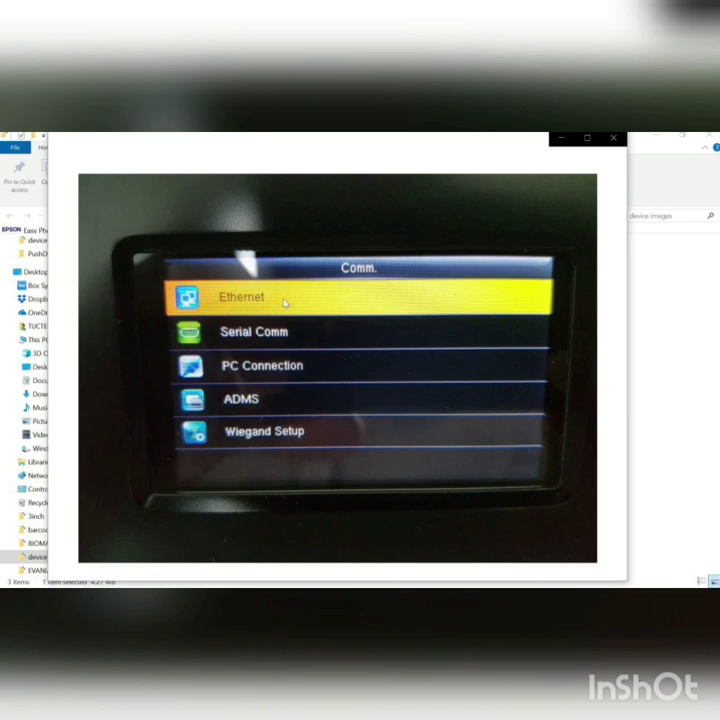
mouse_move(276, 303)
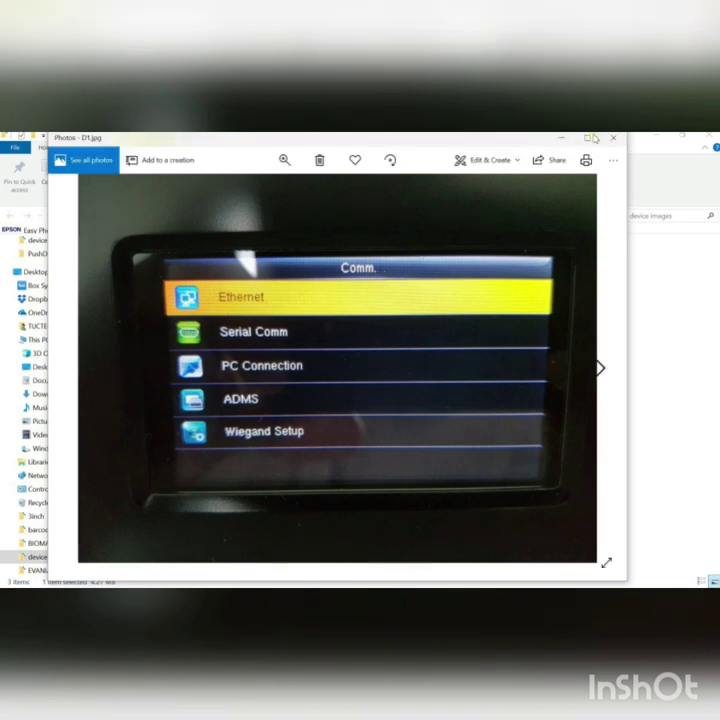
click(598, 367)
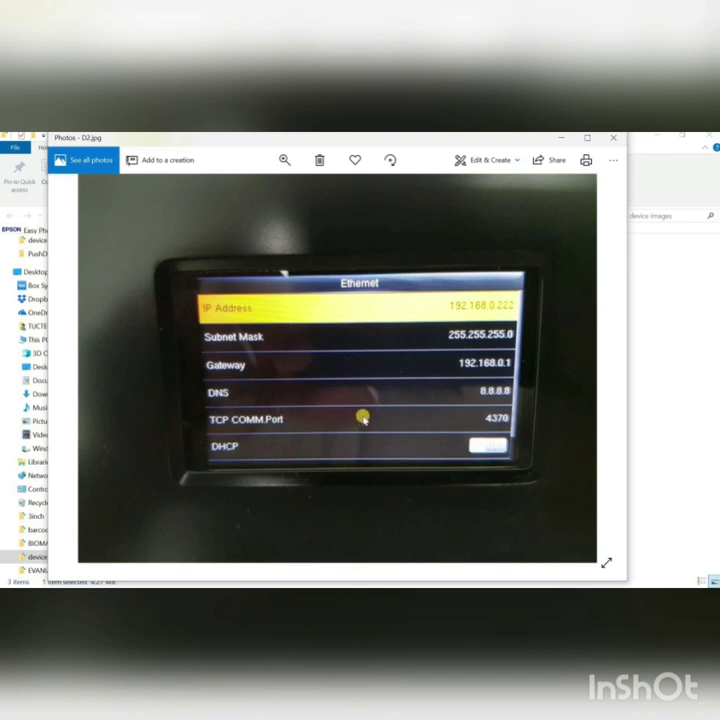
click(597, 366)
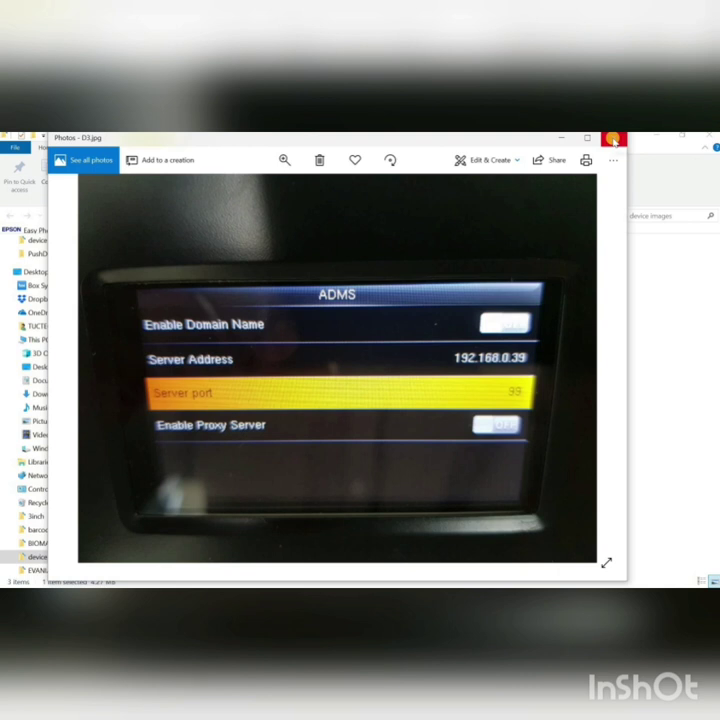
click(613, 139)
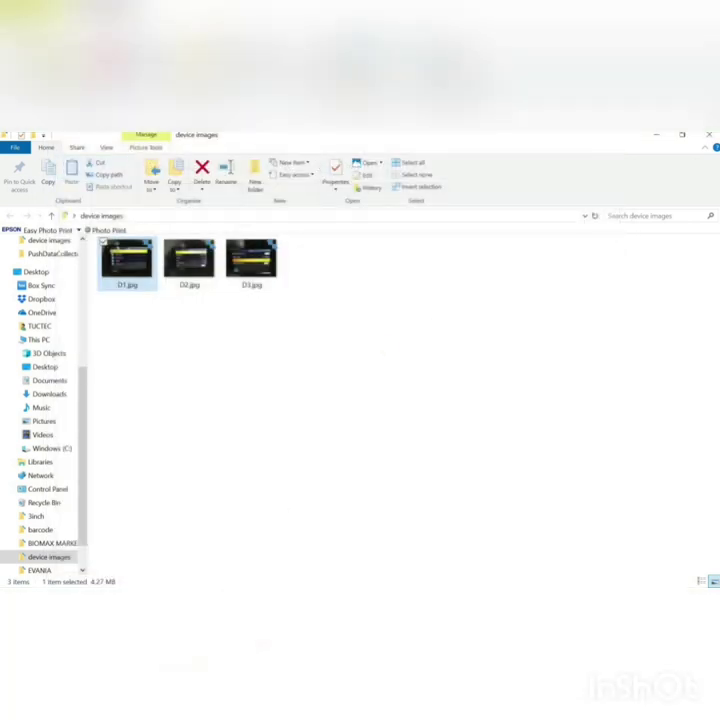
Step: Return to Smart Office Suite, check Network & Internet settings, review Step 12, and open the dashboard
click(238, 540)
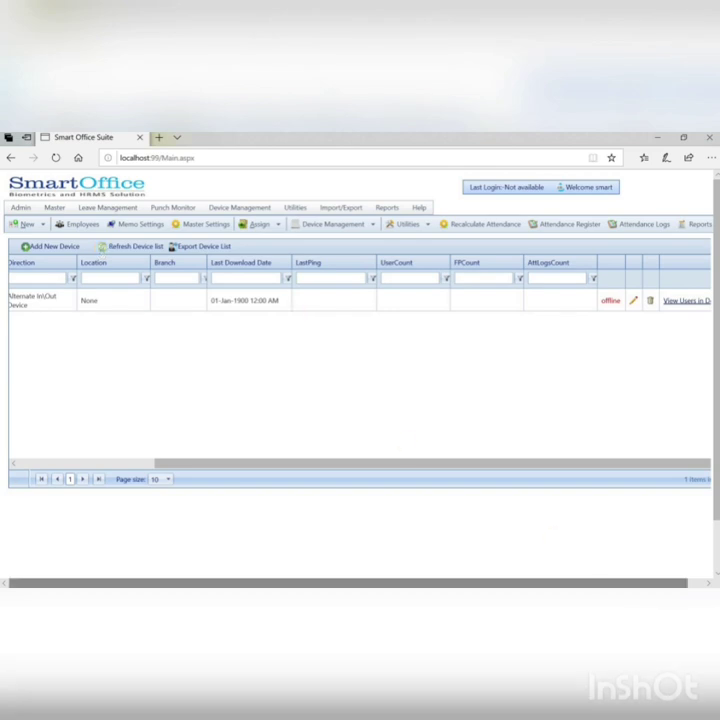
click(617, 596)
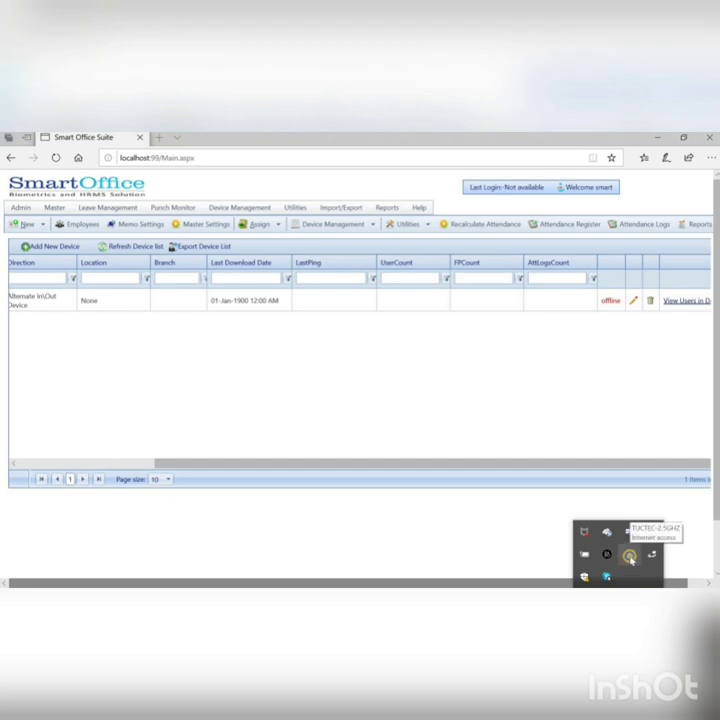
right_click(630, 553)
click(614, 543)
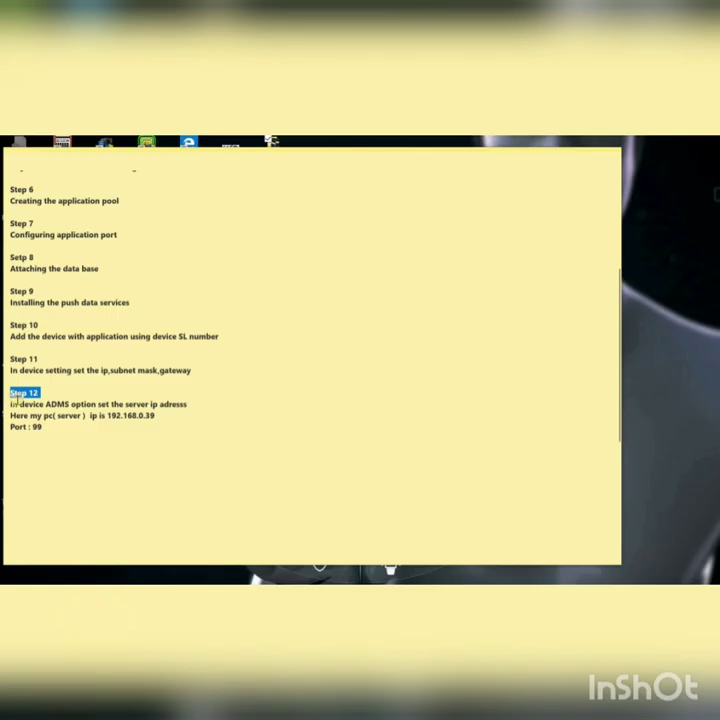
drag(10, 392, 68, 440)
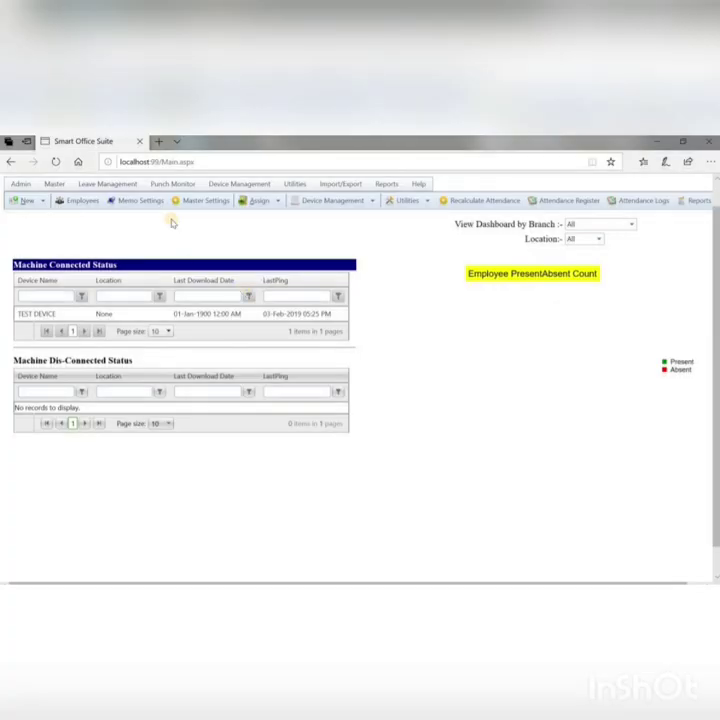
click(54, 184)
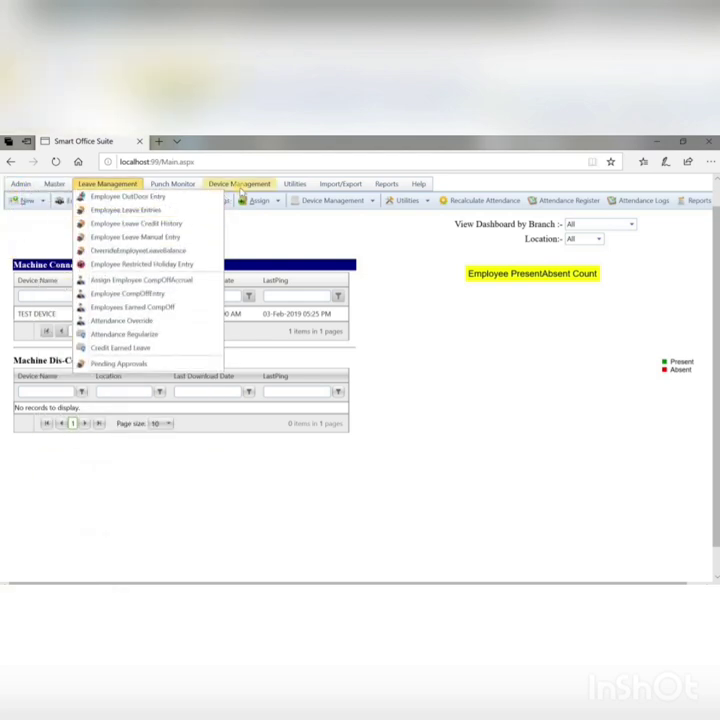